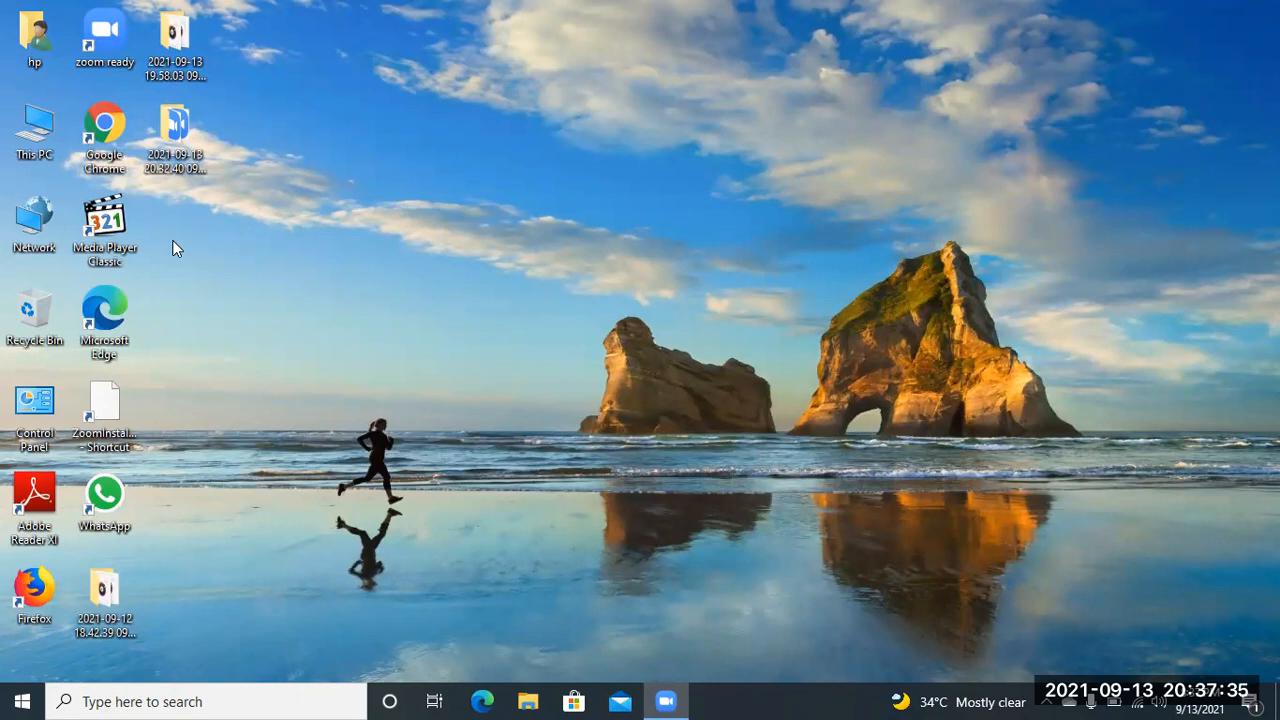
Step: Launch Word with the Run command winword and create a new blank document
{"action": "key", "text": "super+r"}
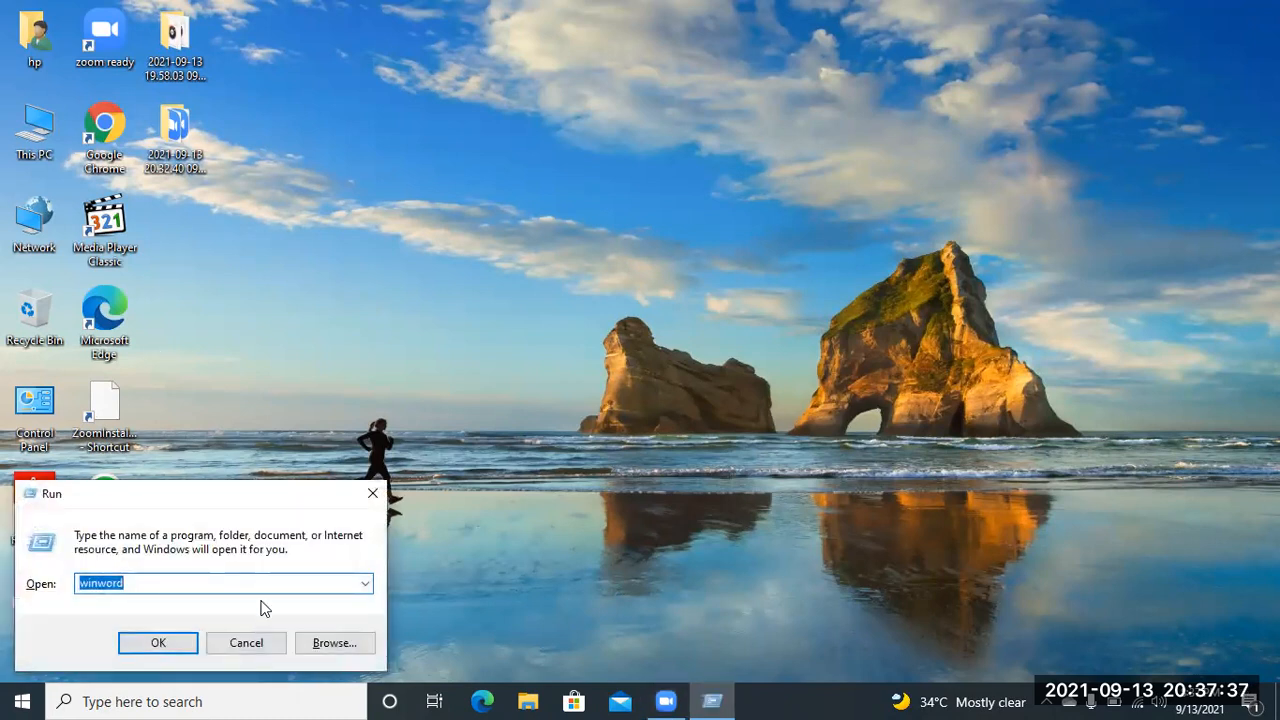
{"action": "key", "text": "BackSpace"}
{"action": "type", "text": "winword"}
{"action": "left_click", "coordinate": [128, 598]}
{"action": "left_click", "coordinate": [169, 647]}
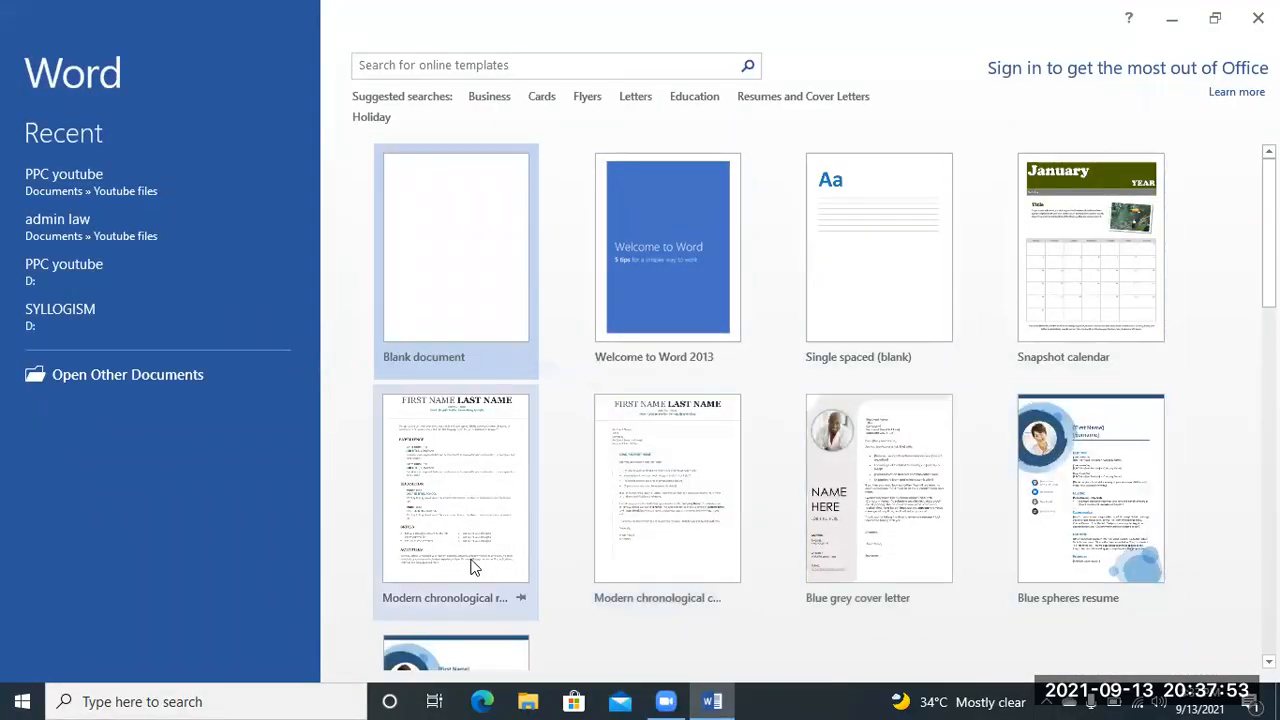
{"action": "left_click", "coordinate": [463, 262]}
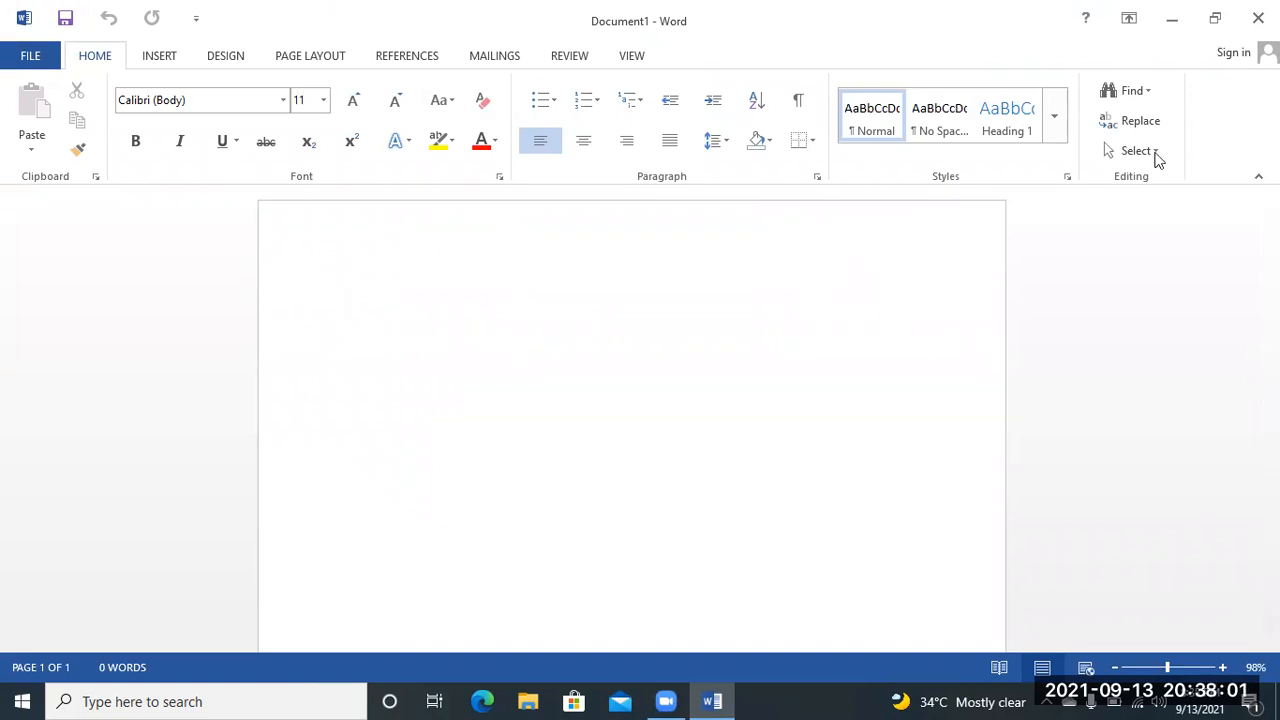
Step: Restore the Word window down from full screen, then move and resize it to span most of the desktop
{"action": "left_click", "coordinate": [1214, 18]}
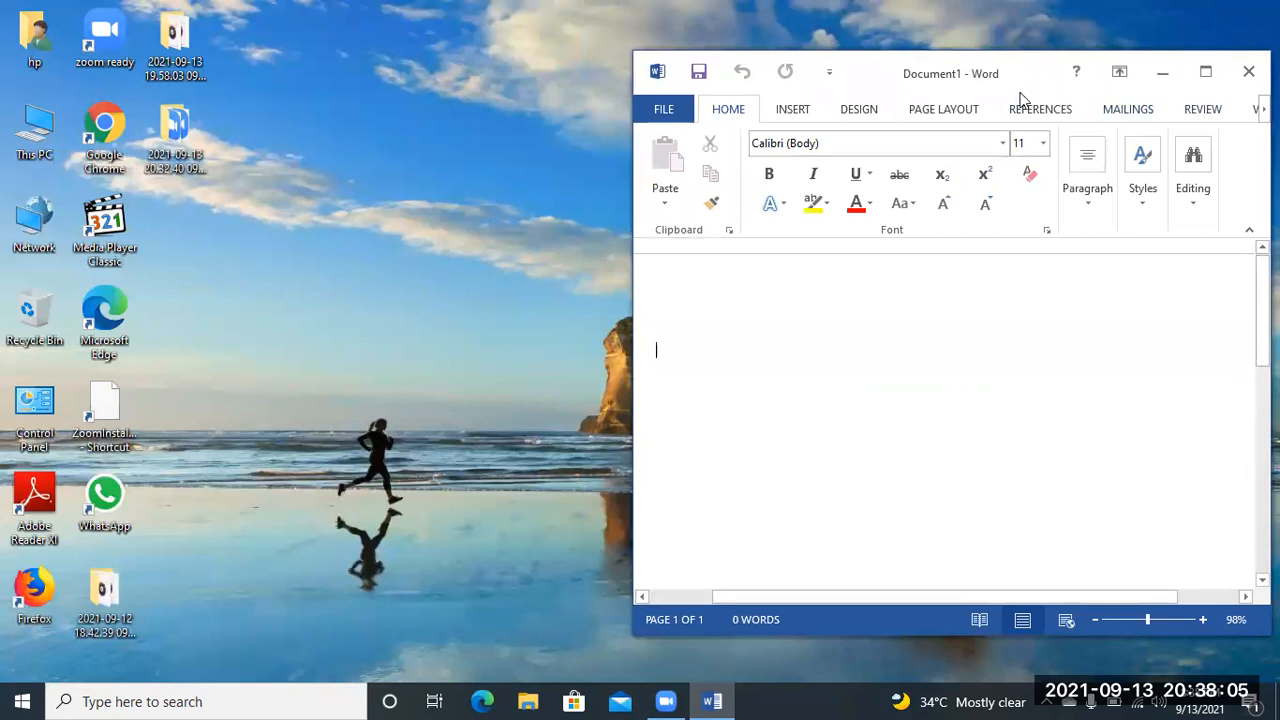
{"action": "left_click_drag", "start_coordinate": [1020, 91], "coordinate": [865, 151]}
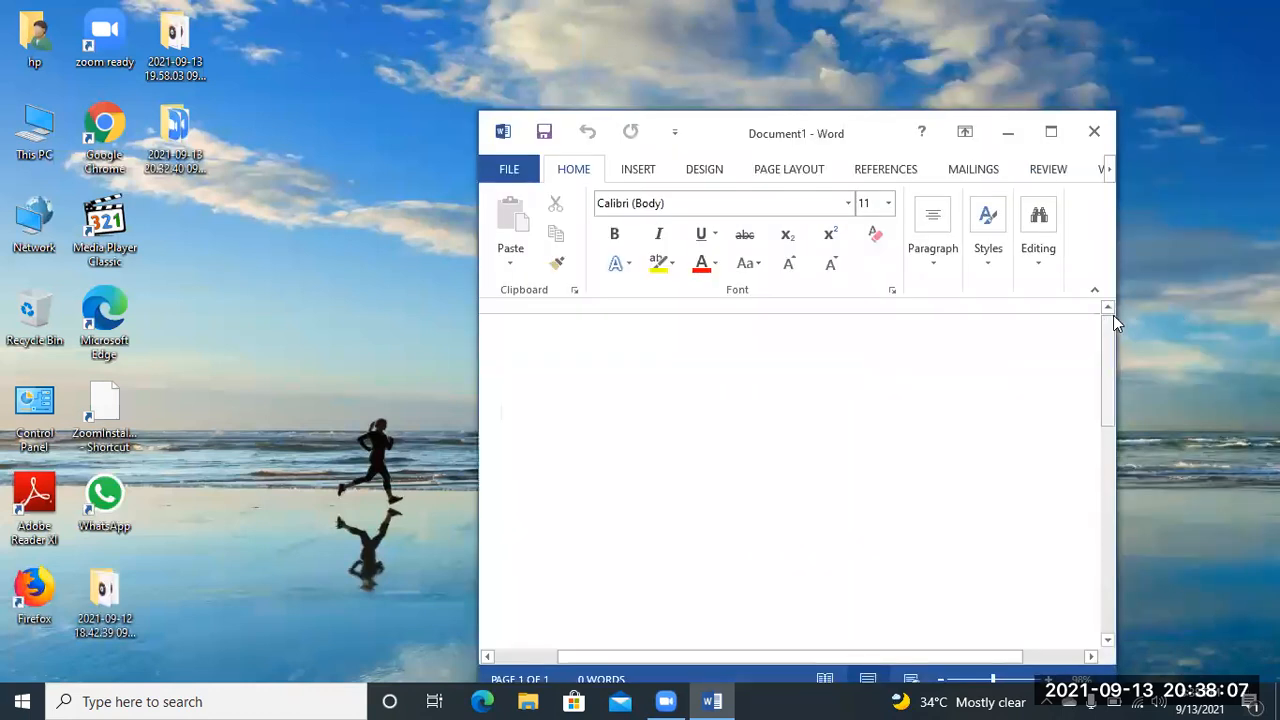
{"action": "left_click_drag", "start_coordinate": [1115, 315], "coordinate": [1255, 318]}
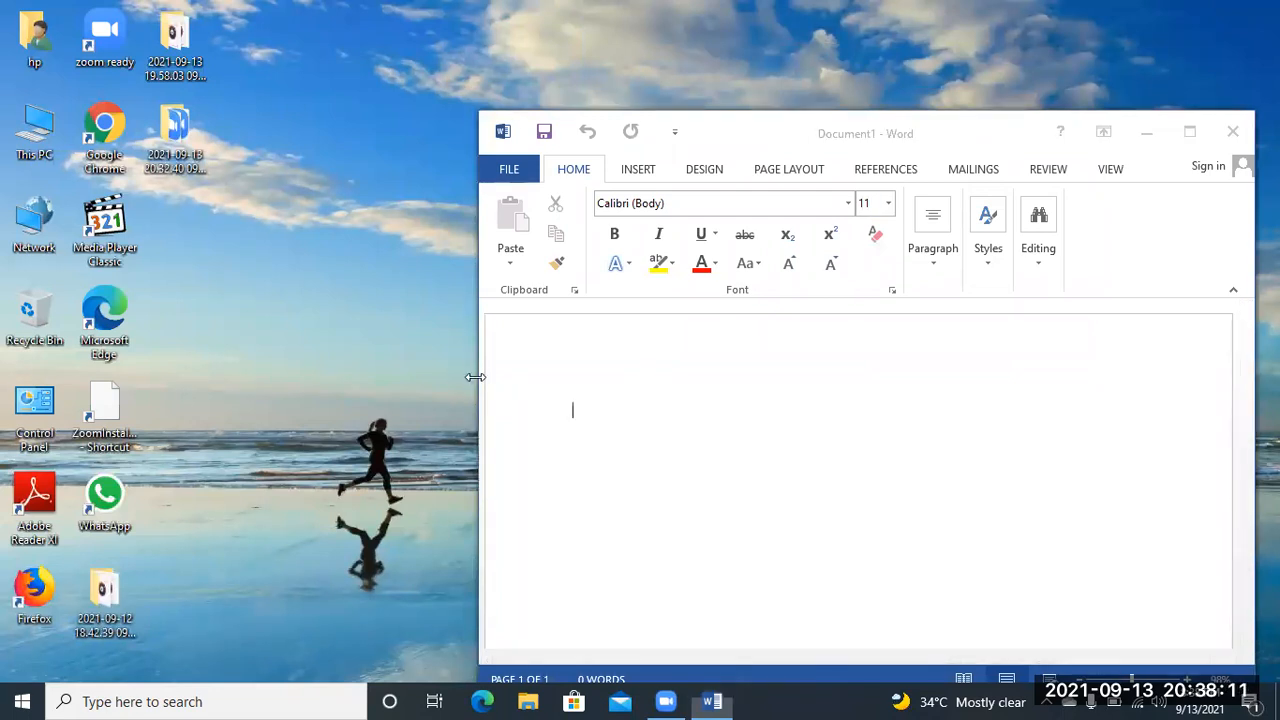
{"action": "left_click_drag", "start_coordinate": [475, 377], "coordinate": [35, 377]}
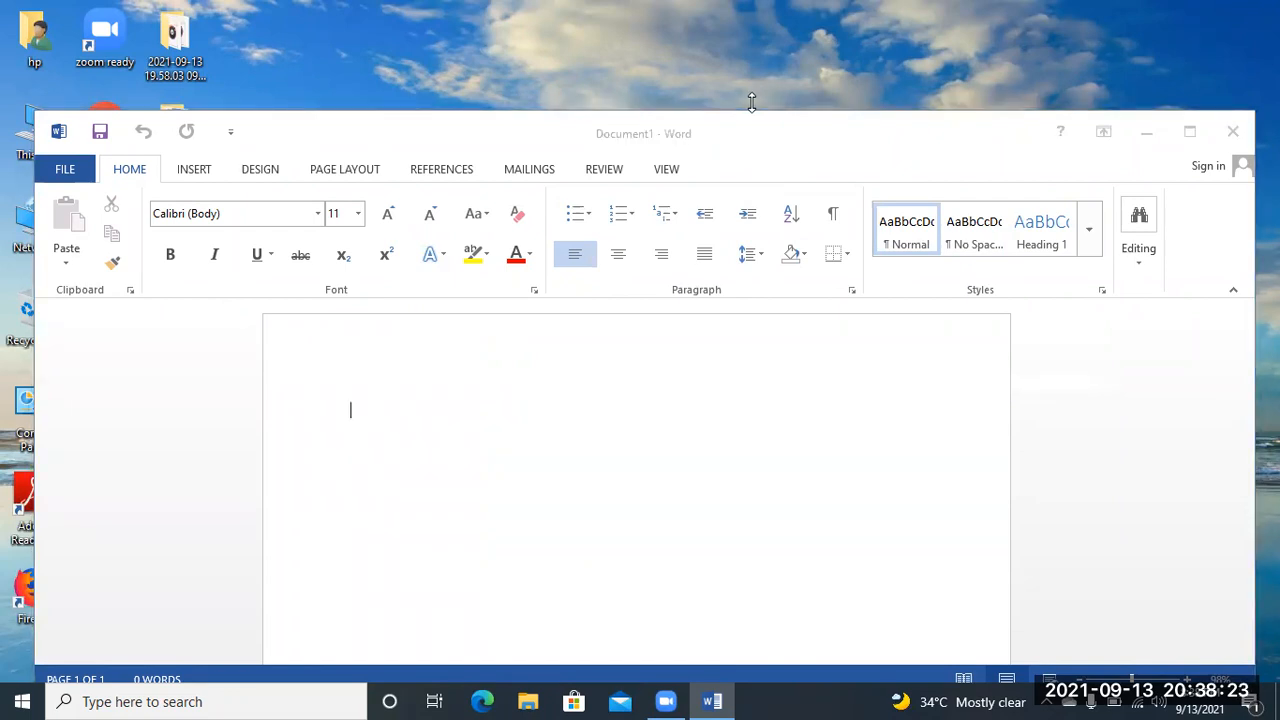
{"action": "left_click_drag", "start_coordinate": [751, 104], "coordinate": [751, 73]}
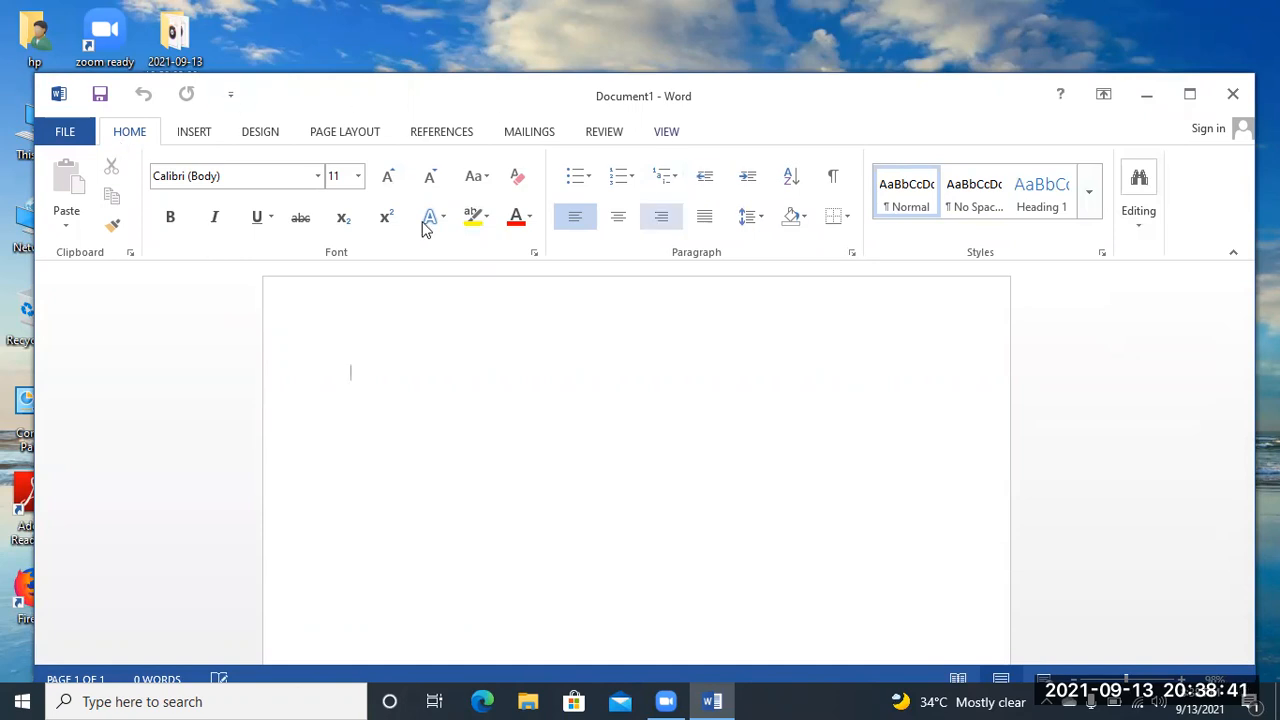
{"action": "left_click", "coordinate": [206, 132]}
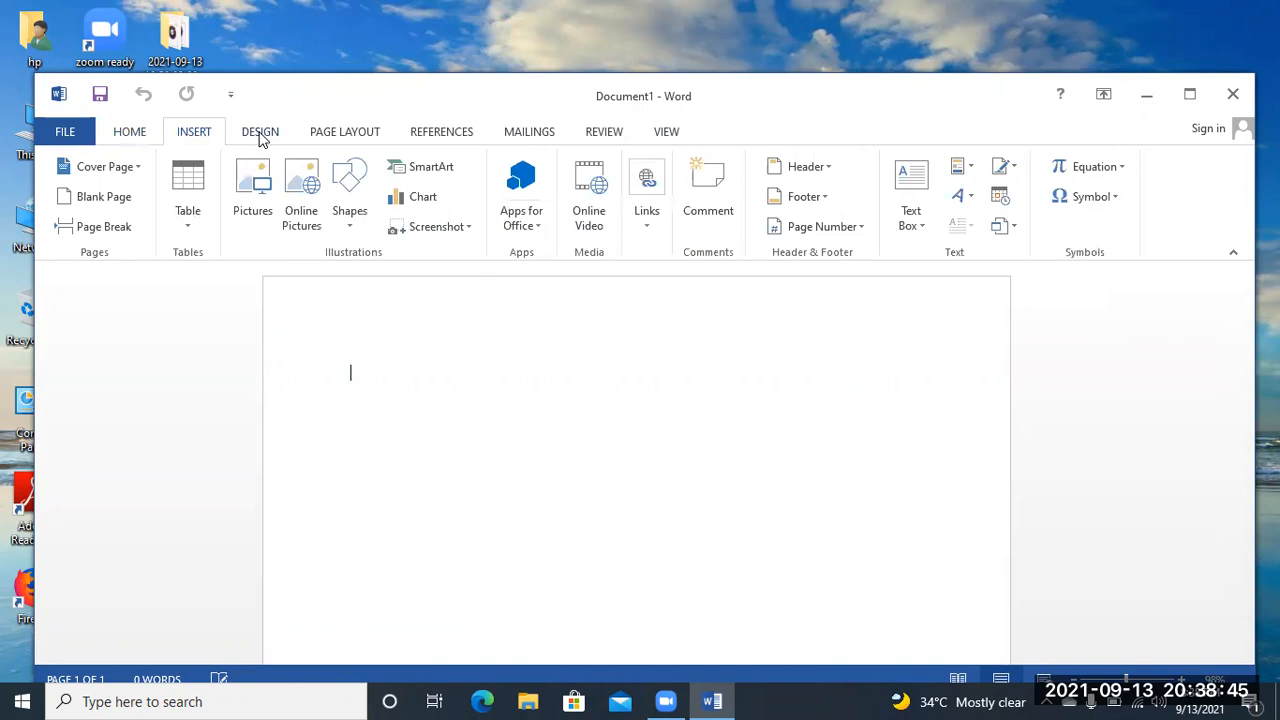
{"action": "left_click", "coordinate": [259, 134]}
{"action": "left_click", "coordinate": [350, 137]}
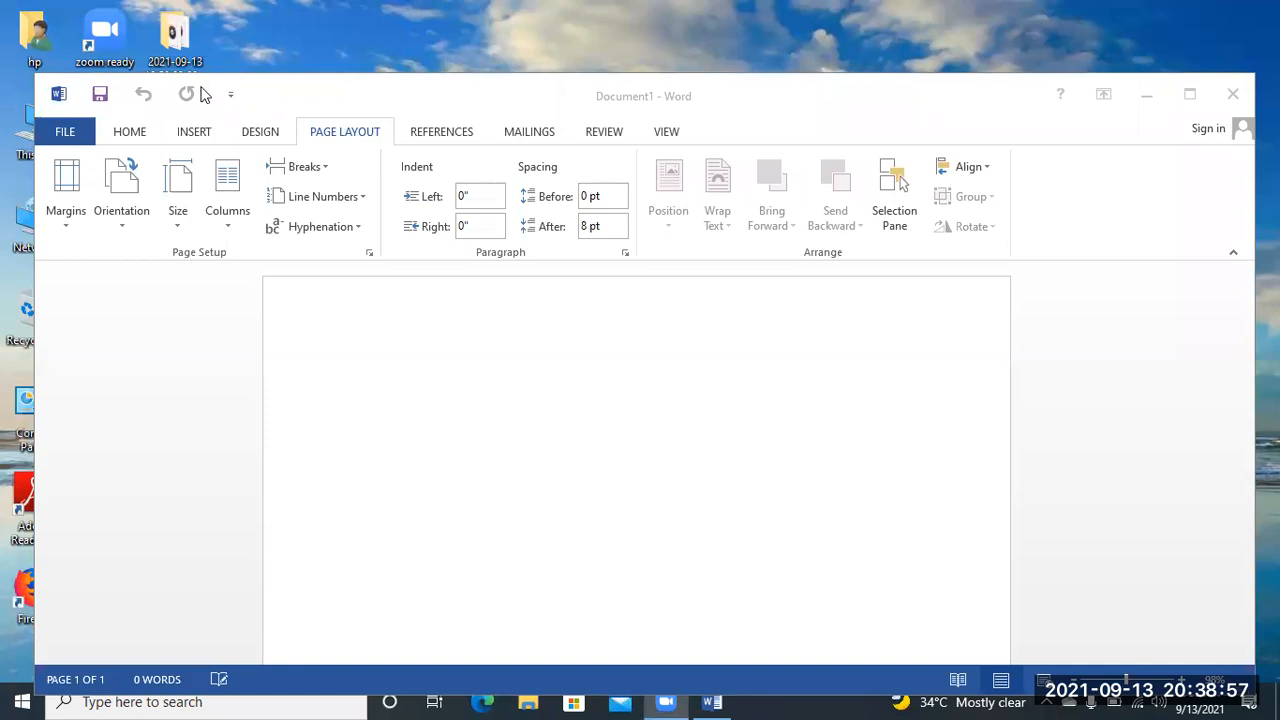
{"action": "left_click", "coordinate": [132, 134]}
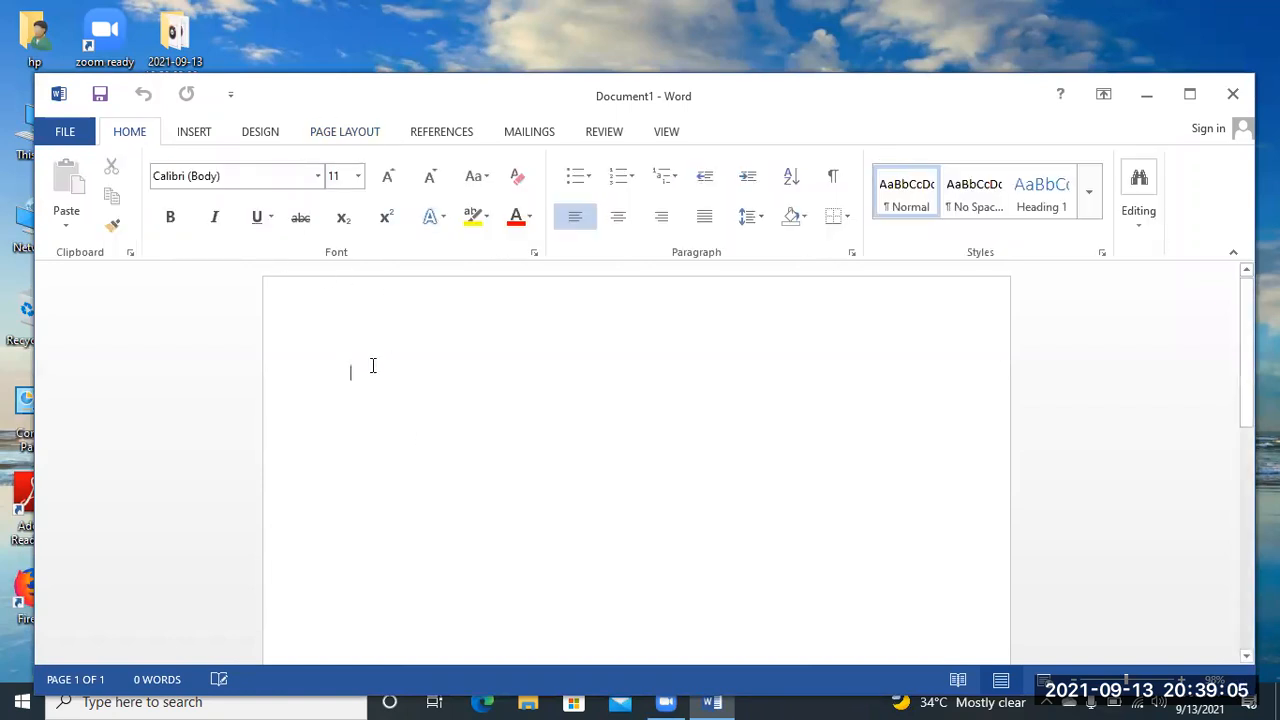
Step: Write "LWK Production" on the first line of the document and centre it
{"action": "type", "text": "LW"}
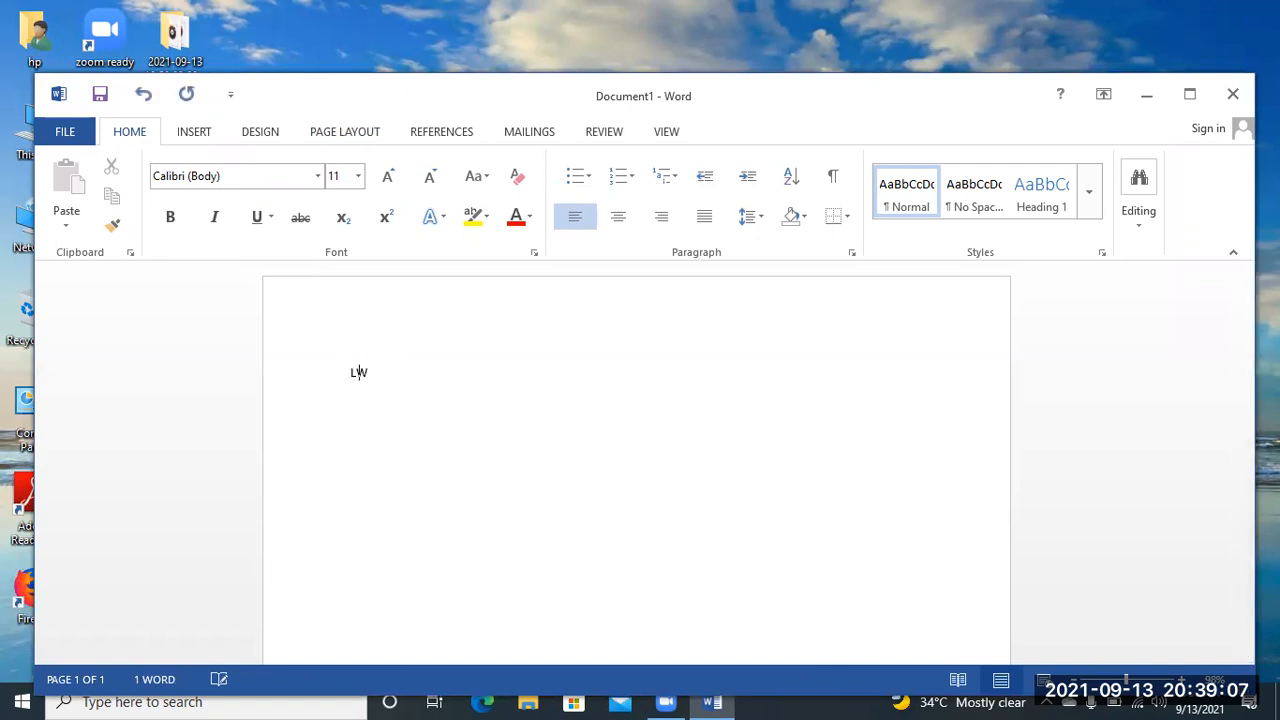
{"action": "type", "text": "K Production"}
{"action": "key", "text": "ctrl+a"}
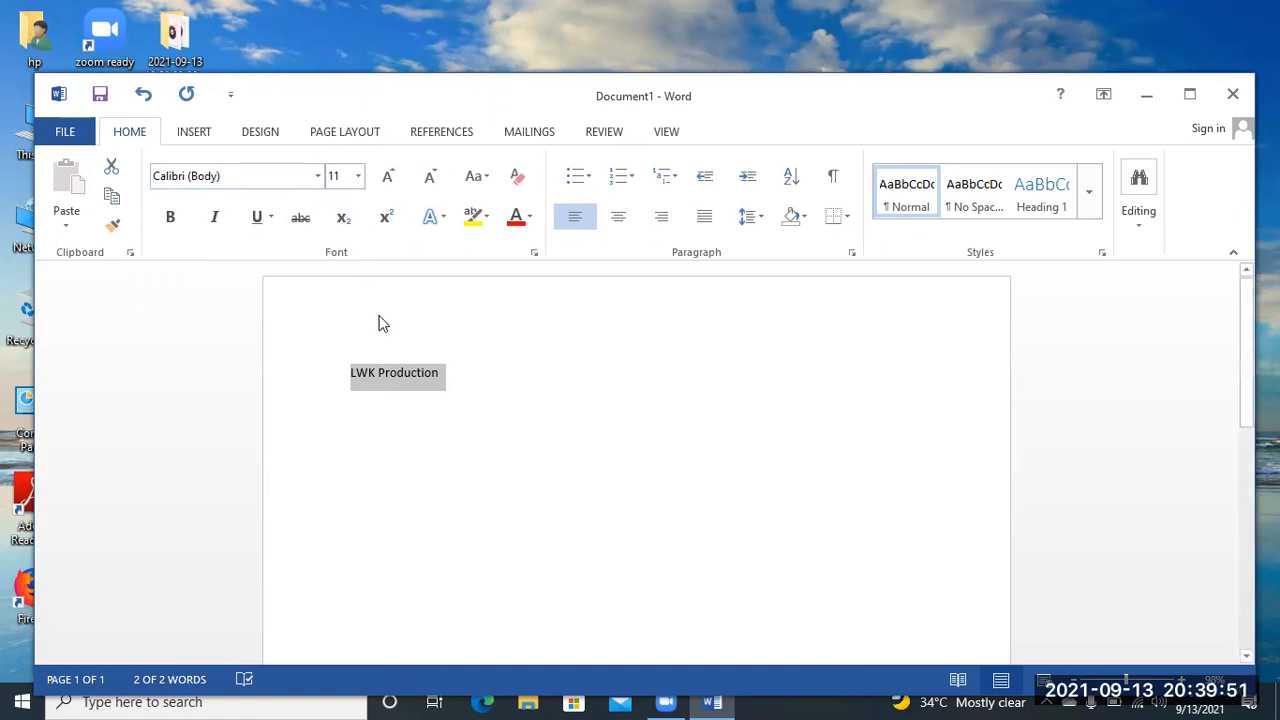
{"action": "left_click", "coordinate": [318, 177]}
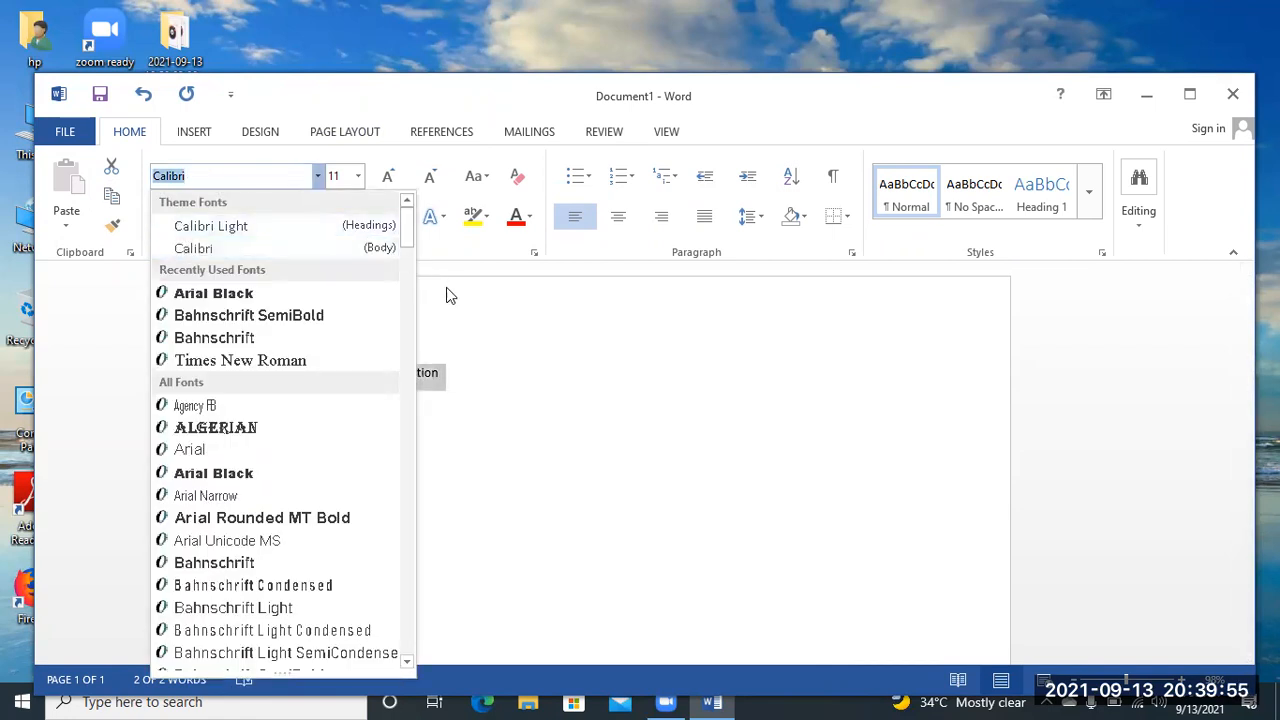
{"action": "key", "text": "Escape"}
{"action": "key", "text": "ctrl+e"}
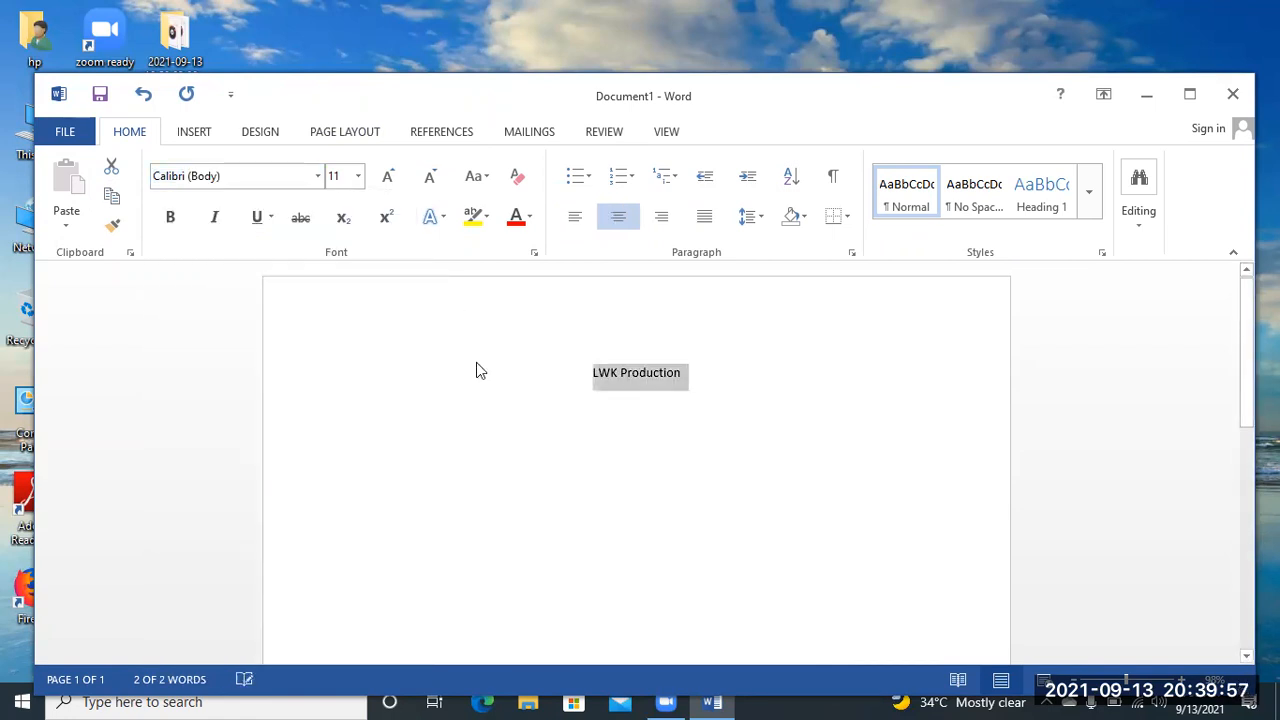
{"action": "left_click", "coordinate": [318, 177]}
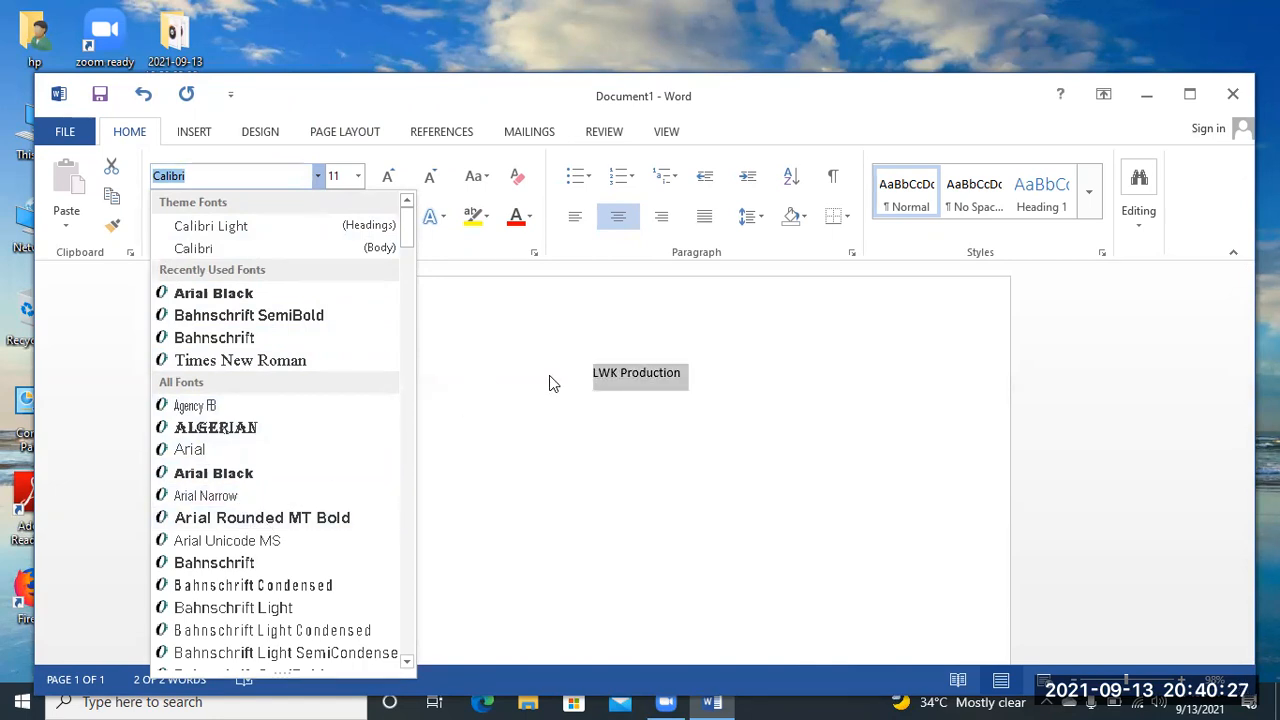
{"action": "key", "text": "Escape"}
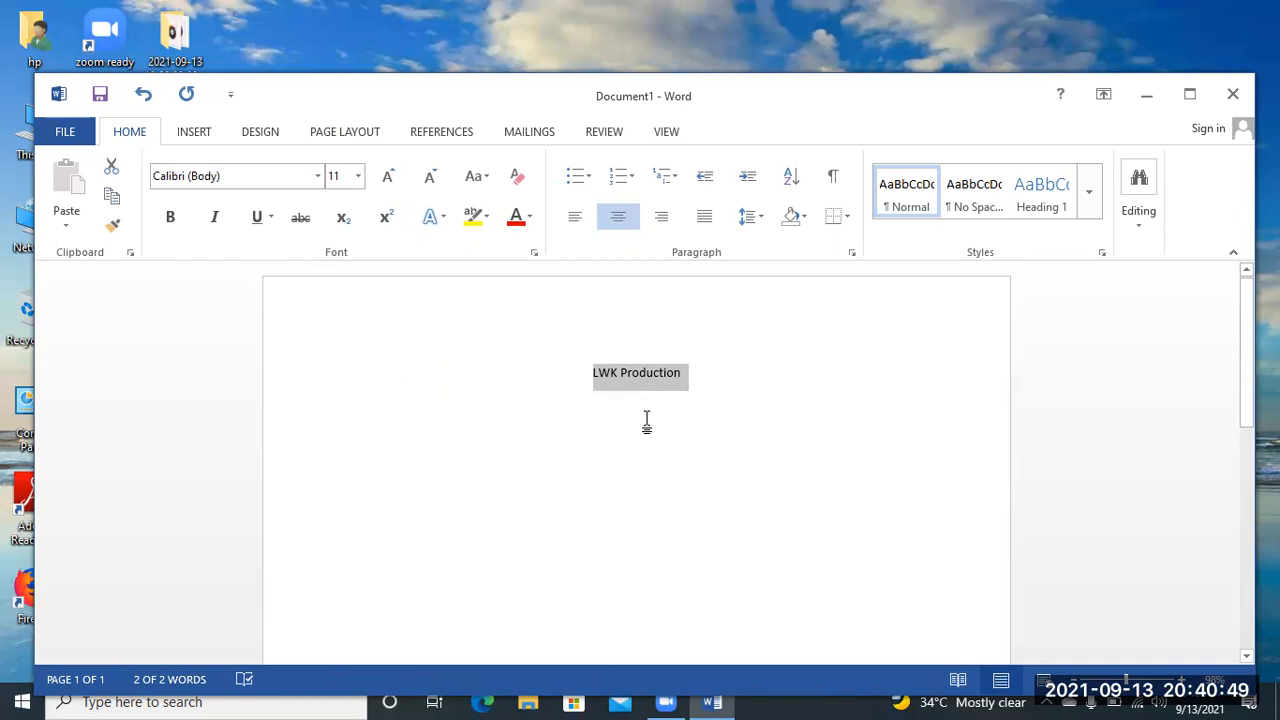
Step: Grow and shrink the font size of the selected title incrementally several times, ending at 16 pt
{"action": "key", "text": "ctrl+shift+period"}
{"action": "key", "text": "ctrl+shift+period"}
{"action": "key", "text": "ctrl+shift+period"}
{"action": "key", "text": "ctrl+shift+period"}
{"action": "key", "text": "ctrl+shift+period"}
{"action": "key", "text": "ctrl+shift+period"}
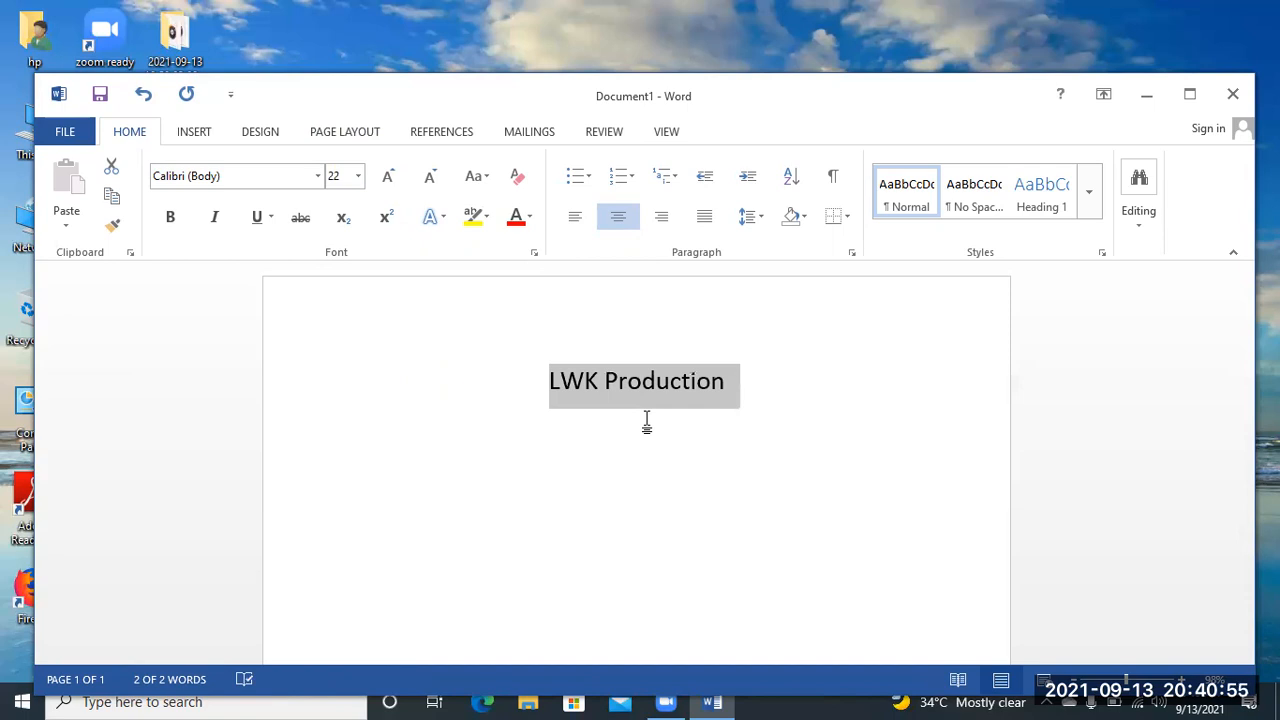
{"action": "key", "text": "ctrl+shift+comma"}
{"action": "key", "text": "ctrl+shift+comma"}
{"action": "key", "text": "ctrl+shift+comma"}
{"action": "key", "text": "ctrl+shift+comma"}
{"action": "key", "text": "ctrl+shift+comma"}
{"action": "key", "text": "ctrl+shift+comma"}
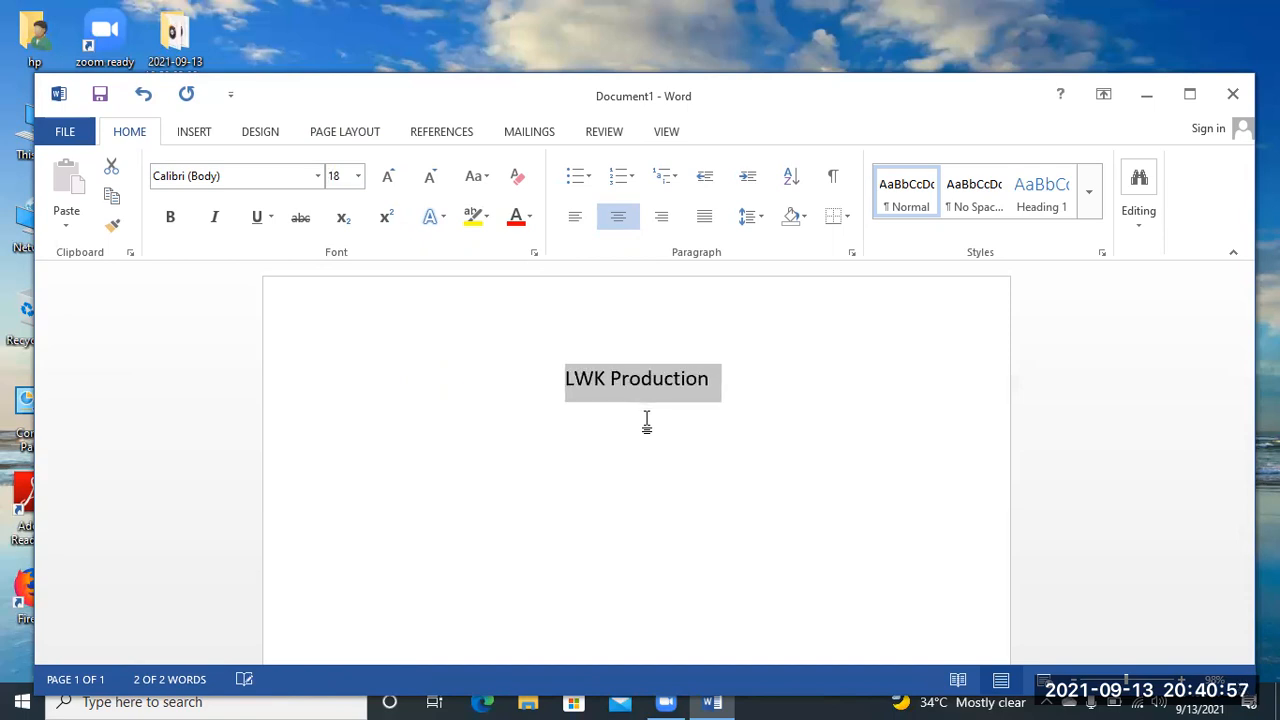
{"action": "key", "text": "ctrl+shift+period"}
{"action": "key", "text": "ctrl+shift+period"}
{"action": "key", "text": "ctrl+shift+period"}
{"action": "key", "text": "ctrl+shift+period"}
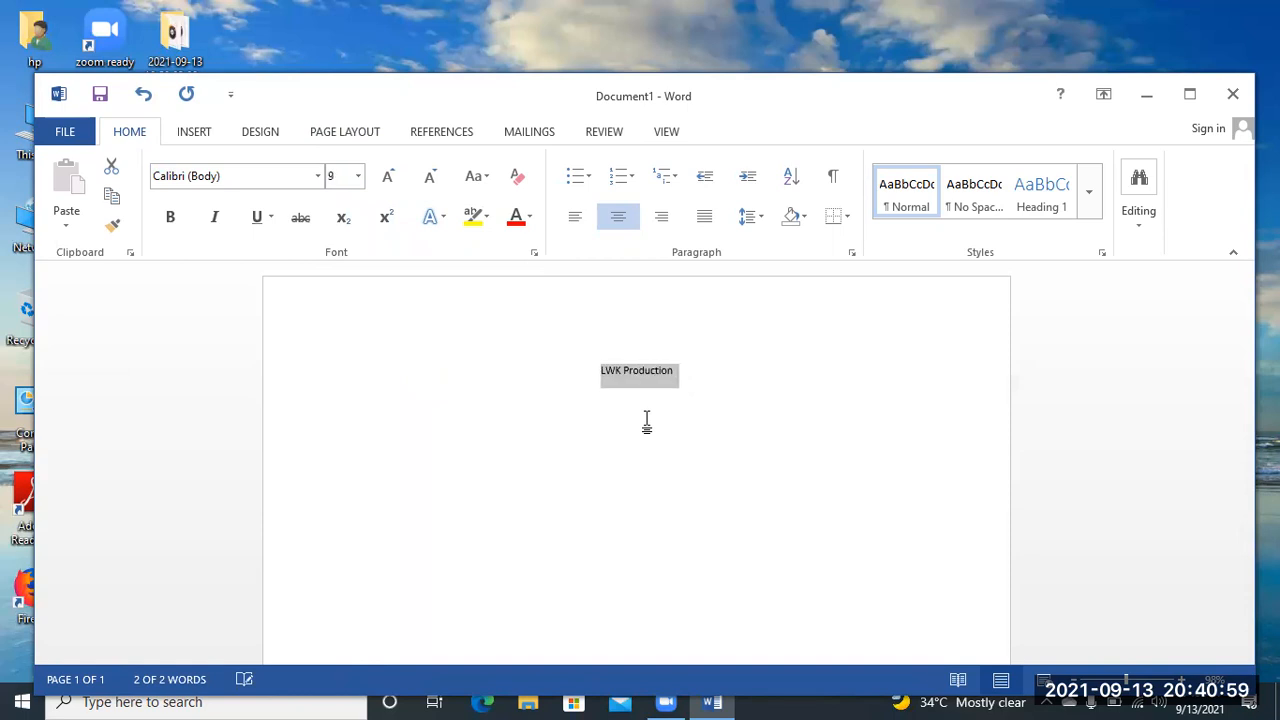
{"action": "key", "text": "ctrl+shift+period"}
{"action": "key", "text": "ctrl+shift+comma"}
{"action": "key", "text": "ctrl+shift+comma"}
{"action": "key", "text": "ctrl+shift+period"}
{"action": "key", "text": "ctrl+shift+comma"}
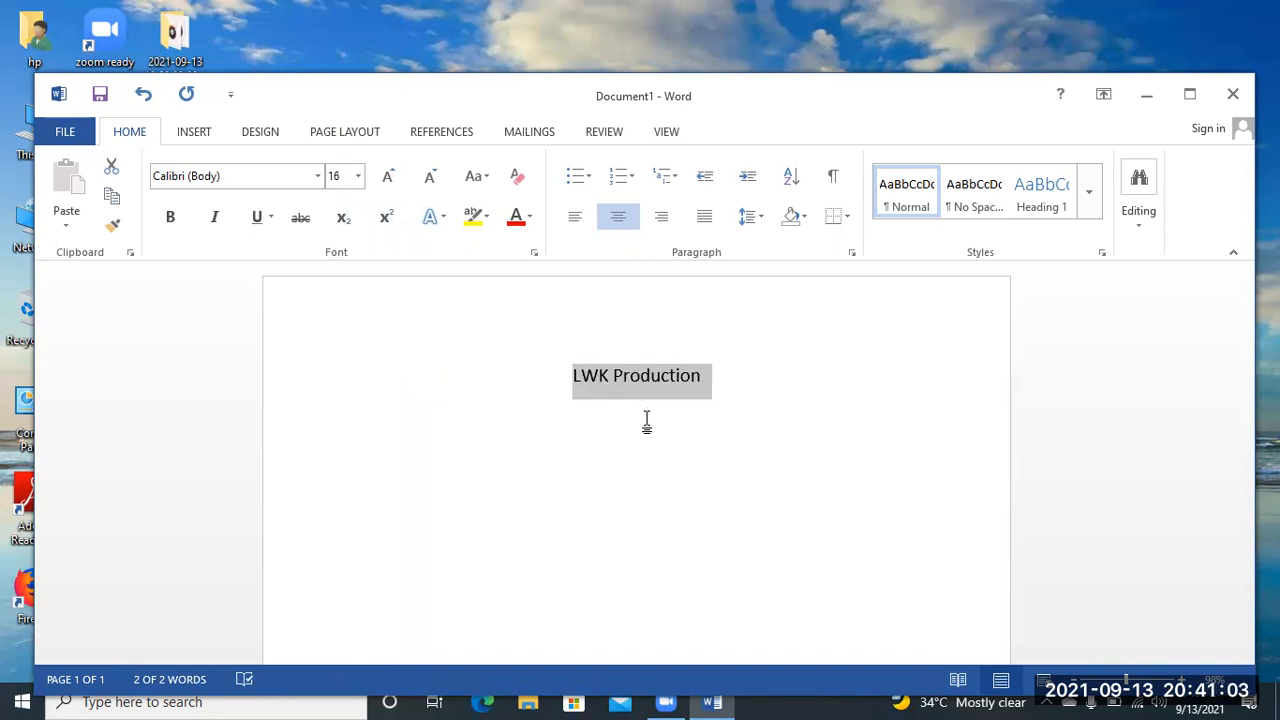
{"action": "key", "text": "ctrl+shift+period"}
{"action": "key", "text": "ctrl+shift+comma"}
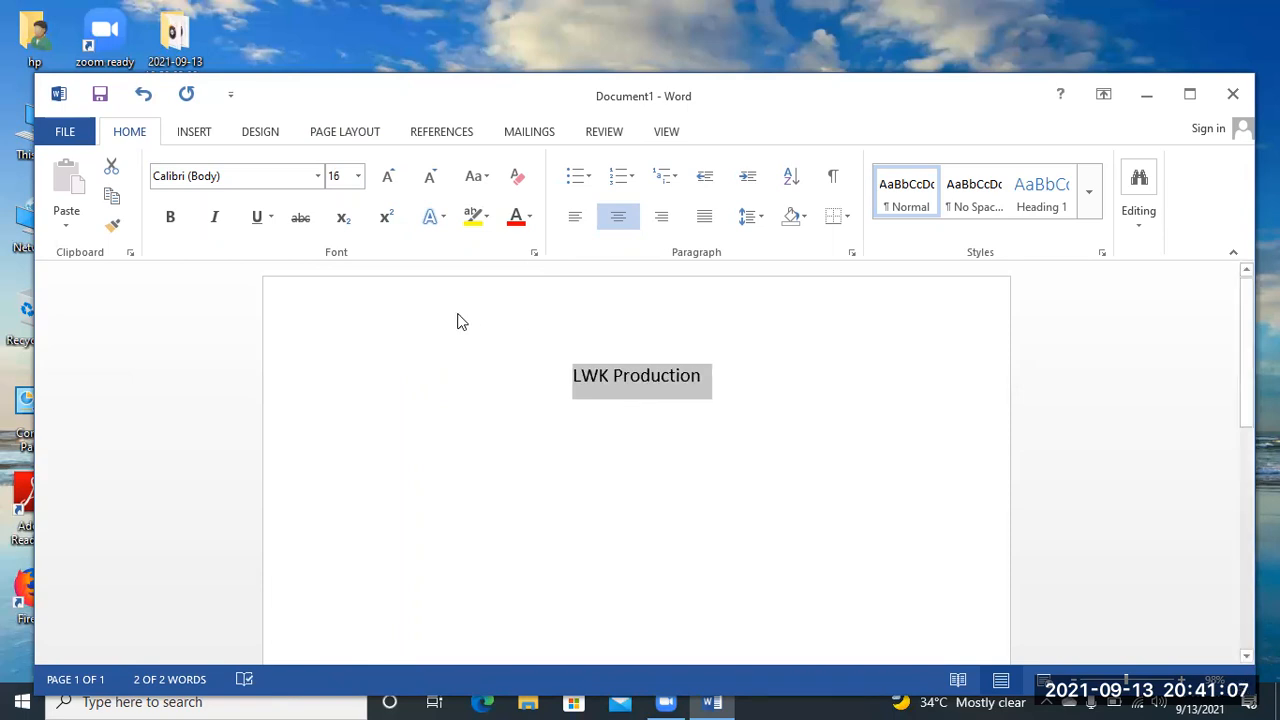
Step: Set the LWK Production title's font size to 24 and make it bold
{"action": "left_click", "coordinate": [358, 177]}
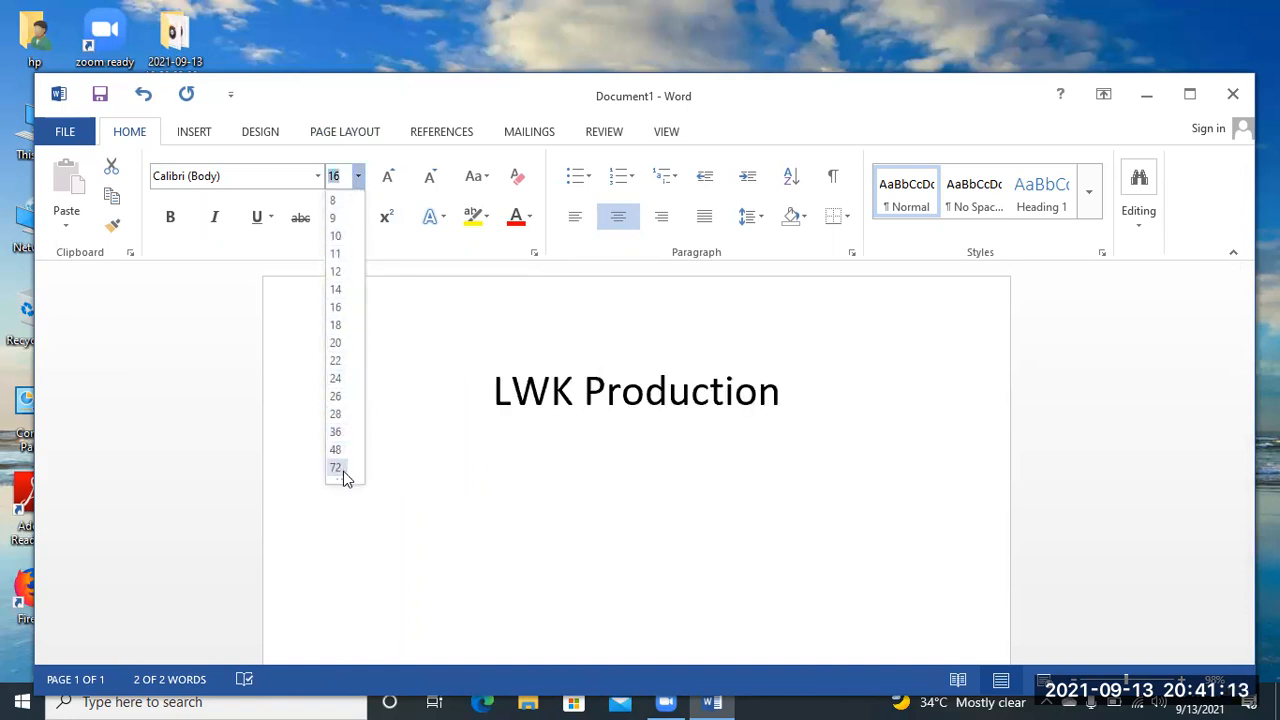
{"action": "left_click", "coordinate": [338, 379]}
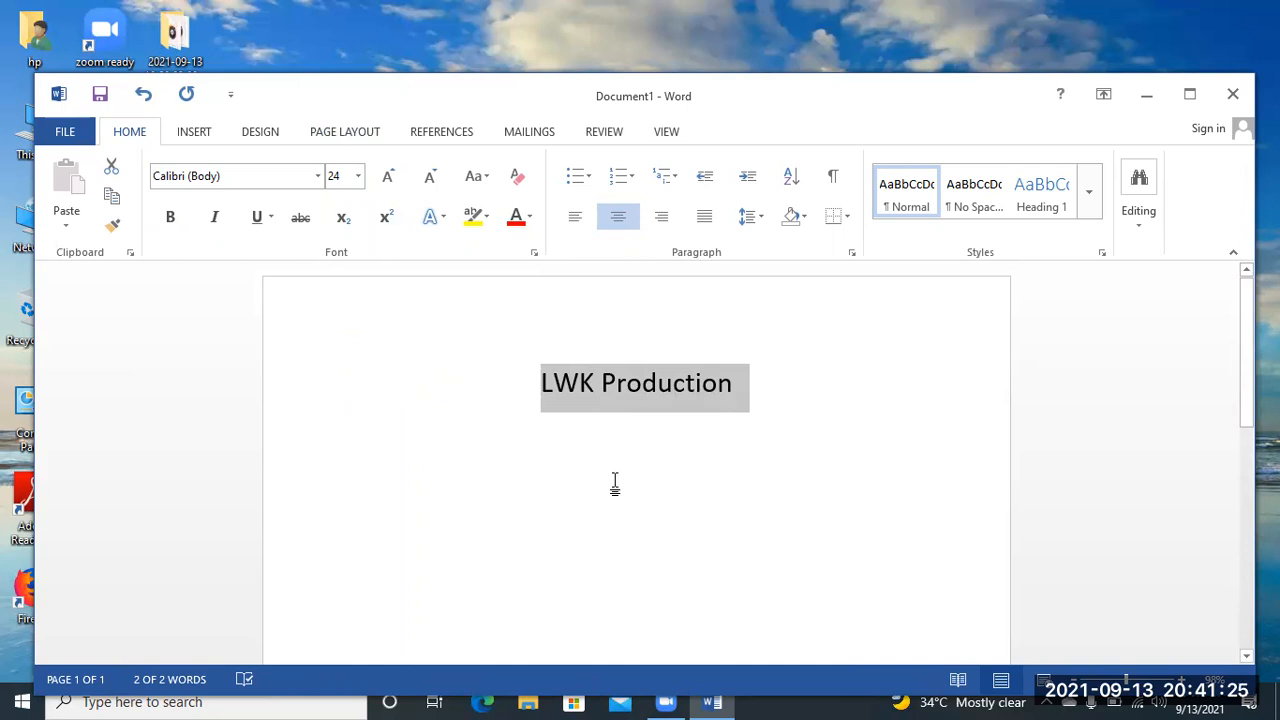
{"action": "key", "text": "ctrl+b"}
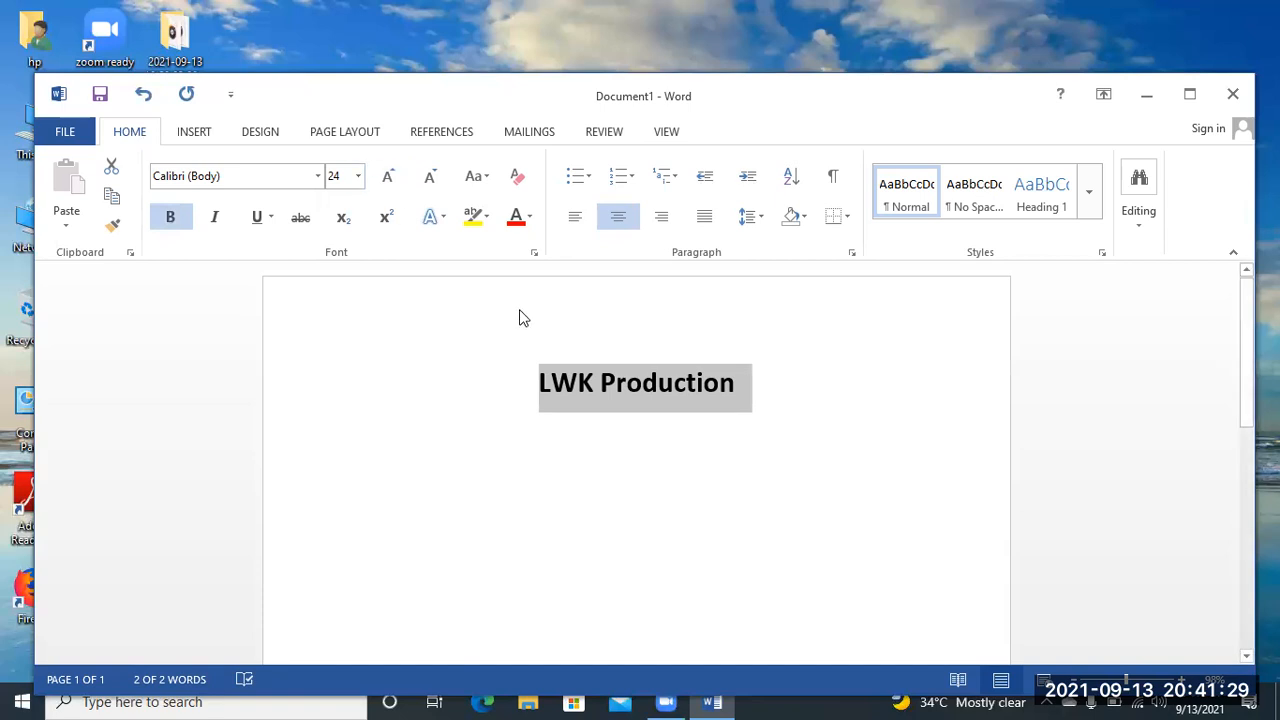
{"action": "key", "text": "ctrl+b"}
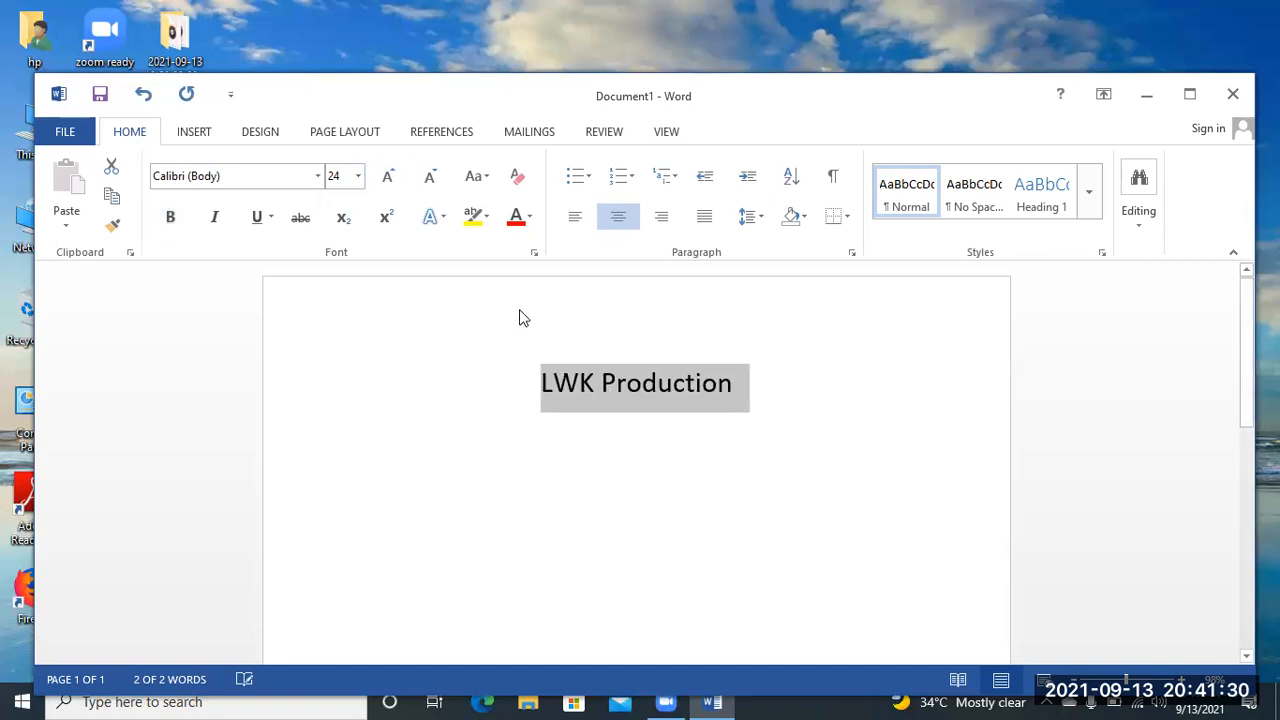
{"action": "left_click", "coordinate": [172, 226]}
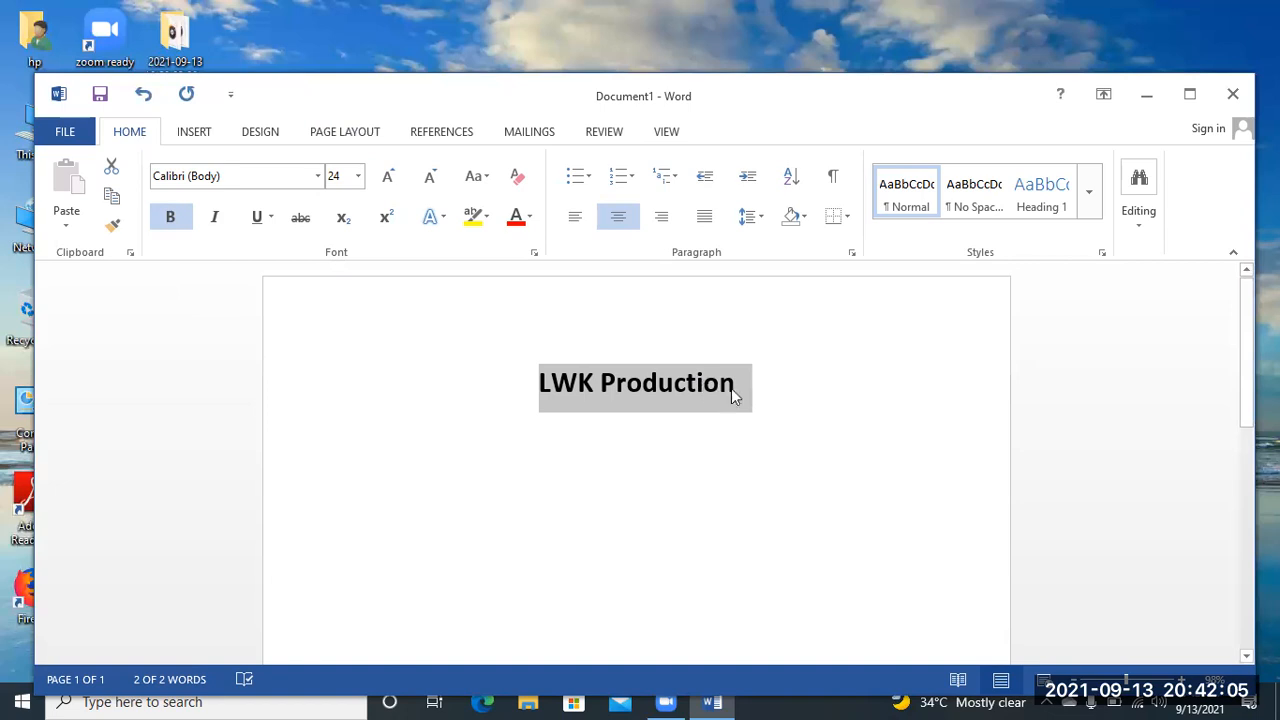
Step: Try italic formatting on the LWK Production title and remove it again
{"action": "key", "text": "ctrl+i"}
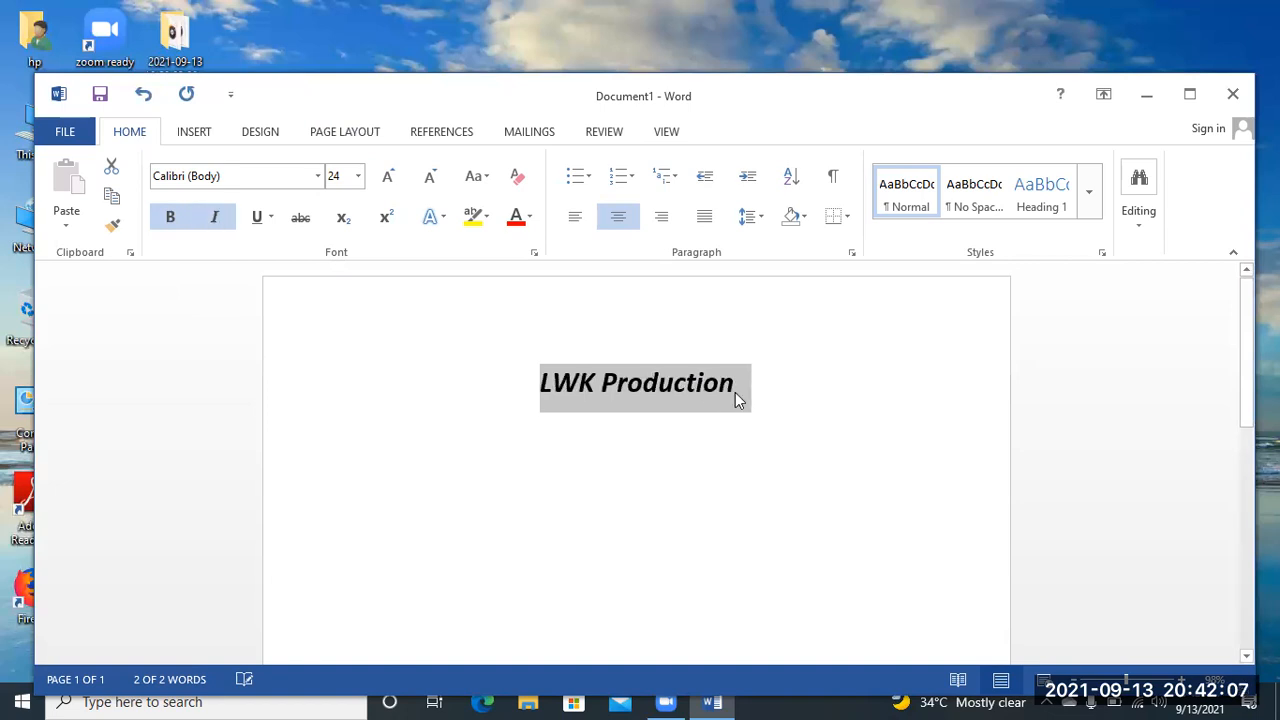
{"action": "key", "text": "ctrl+i"}
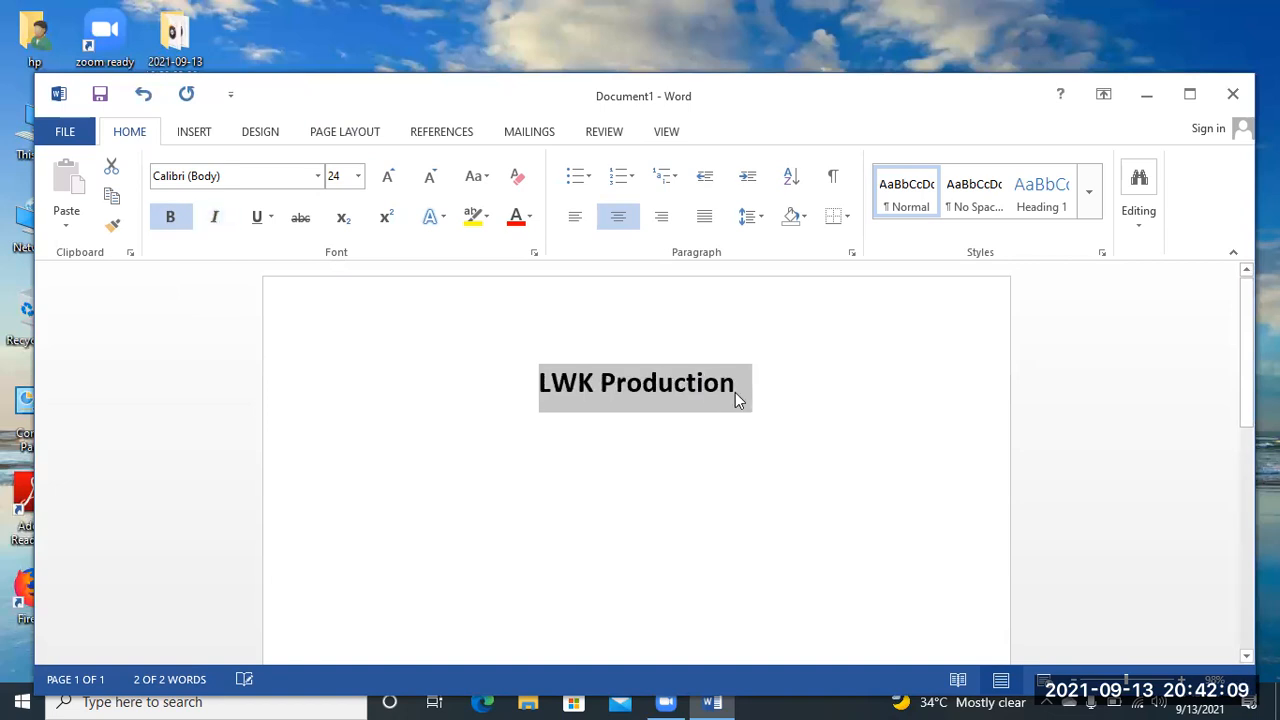
{"action": "left_click", "coordinate": [216, 224]}
{"action": "left_click", "coordinate": [218, 226]}
Step: Apply a double underline in standard red to the LWK Production title and strike the text through
{"action": "key", "text": "ctrl+u"}
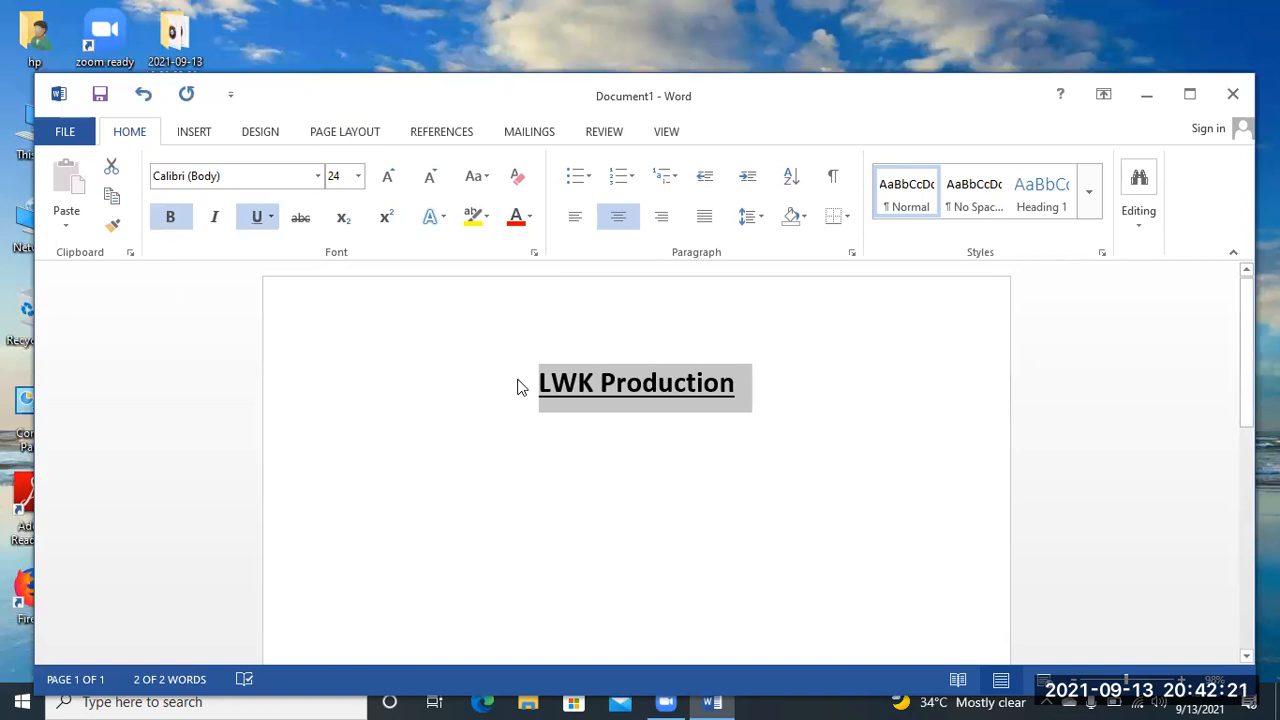
{"action": "left_click", "coordinate": [271, 220]}
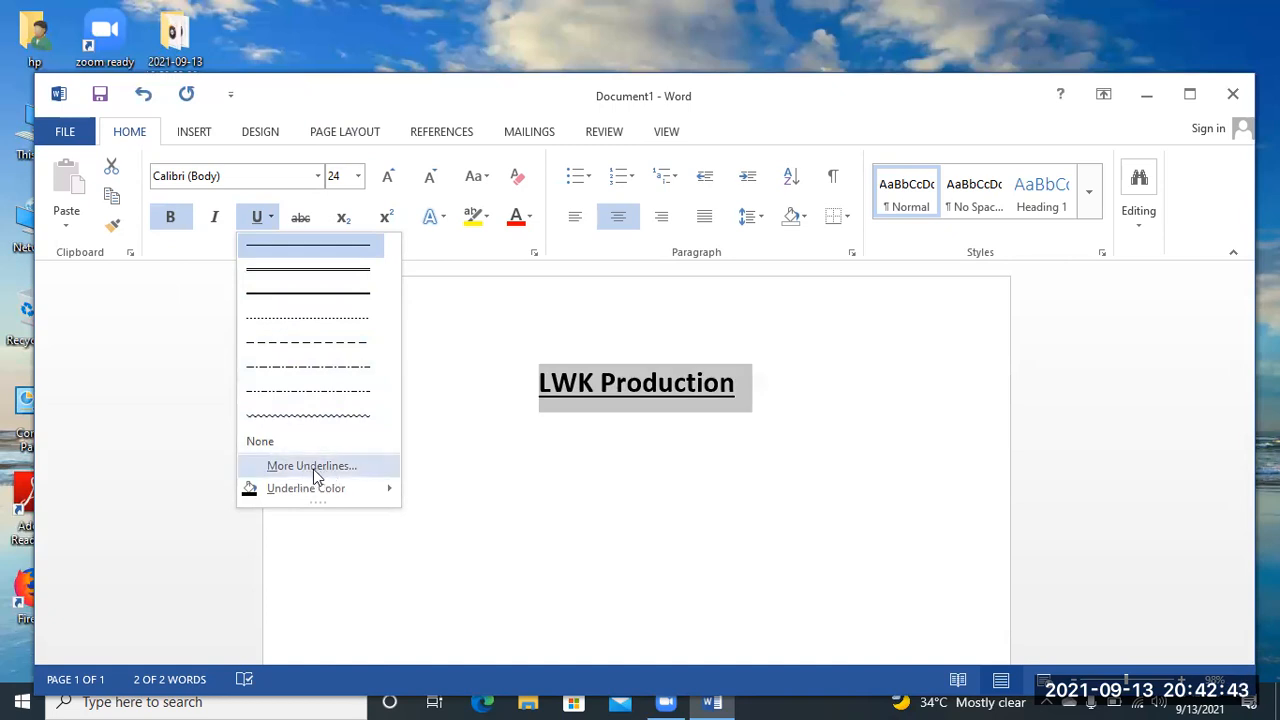
{"action": "left_click", "coordinate": [321, 267]}
{"action": "left_click", "coordinate": [271, 217]}
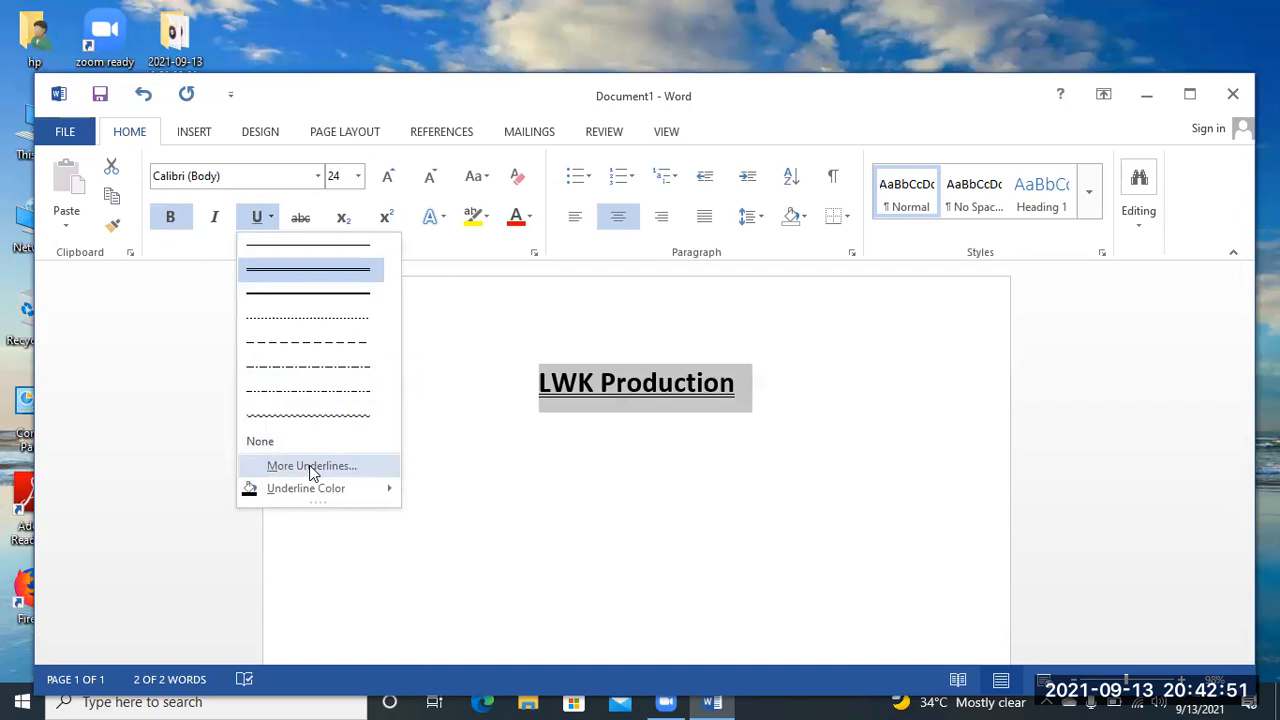
{"action": "mouse_move", "coordinate": [313, 489]}
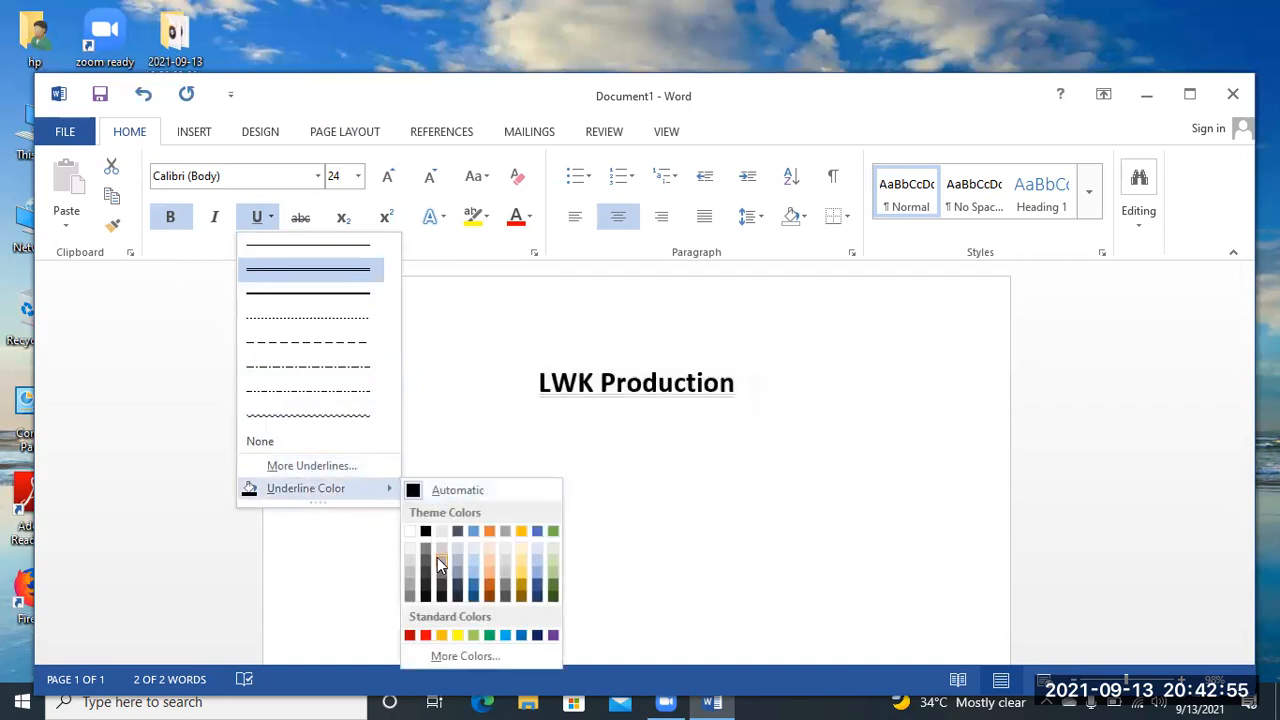
{"action": "left_click", "coordinate": [424, 636]}
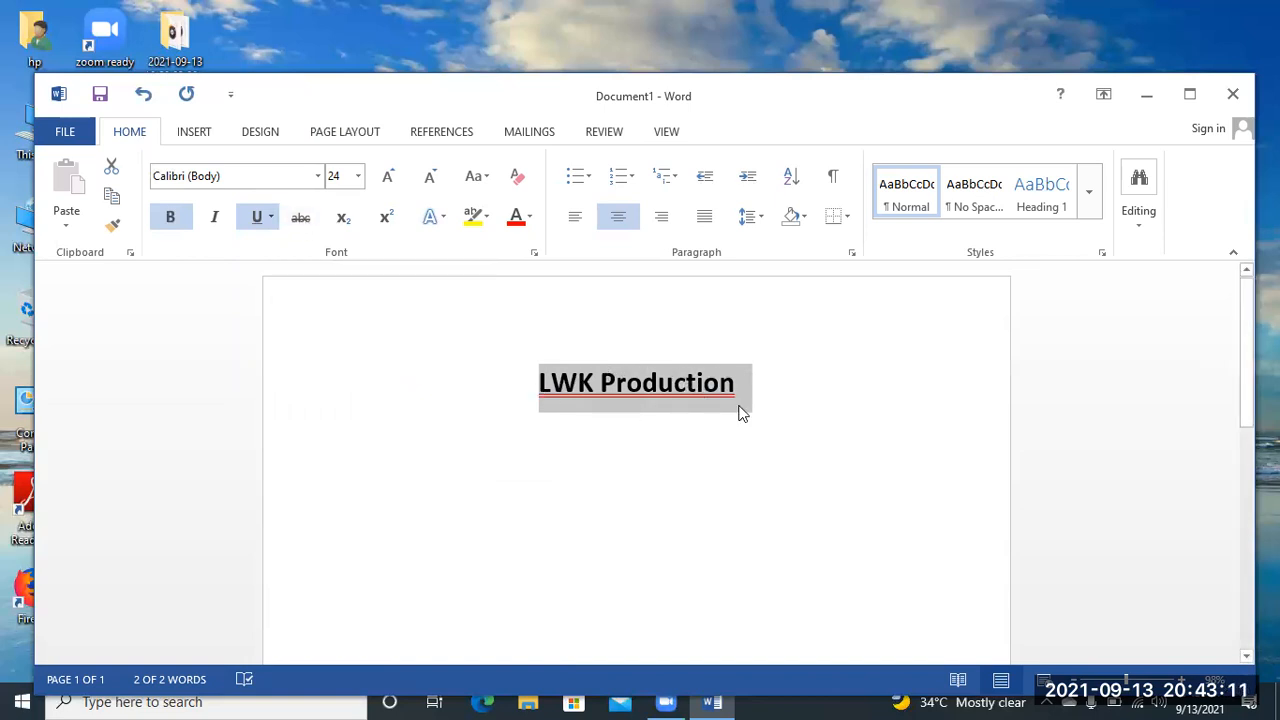
{"action": "left_click", "coordinate": [302, 218]}
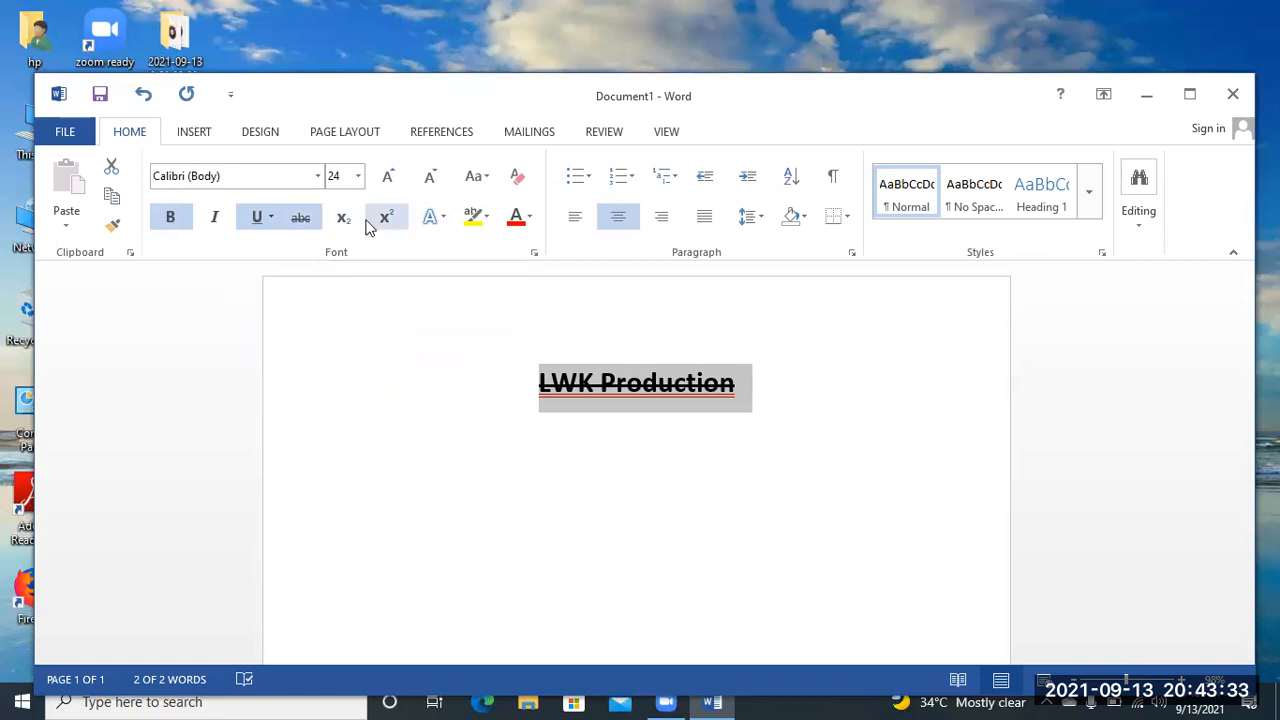
Step: Add a space and the number 2 at the end of the LWK Production title
{"action": "left_click", "coordinate": [567, 376]}
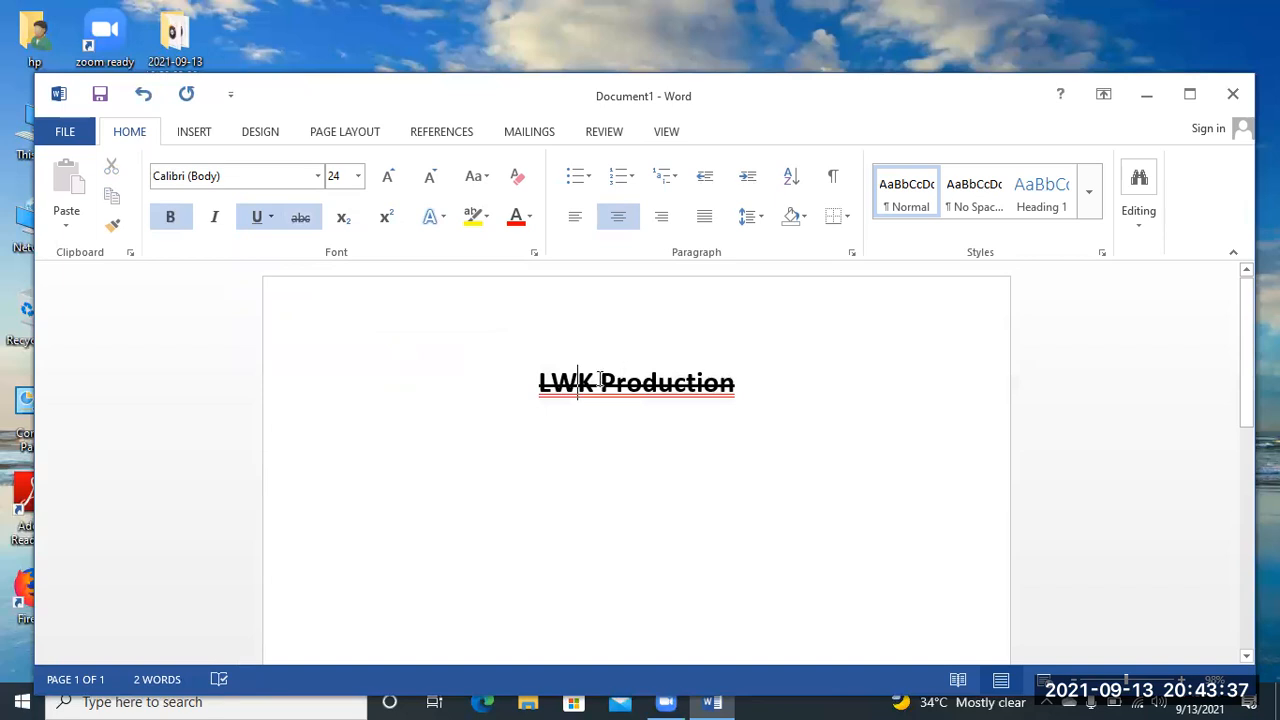
{"action": "left_click", "coordinate": [603, 382]}
{"action": "left_click", "coordinate": [776, 376]}
{"action": "type", "text": "2"}
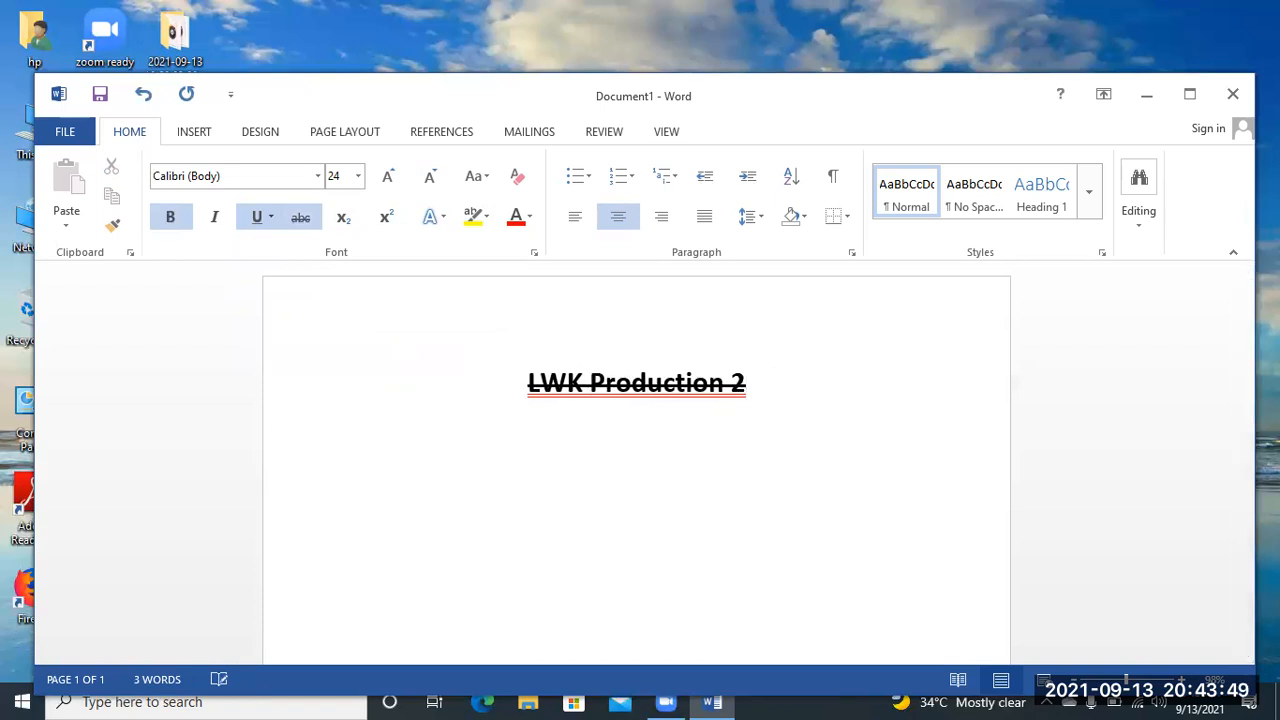
Step: Try superscript and then subscript on the 2 at the end of the title, removing each again
{"action": "key", "text": "shift+Left"}
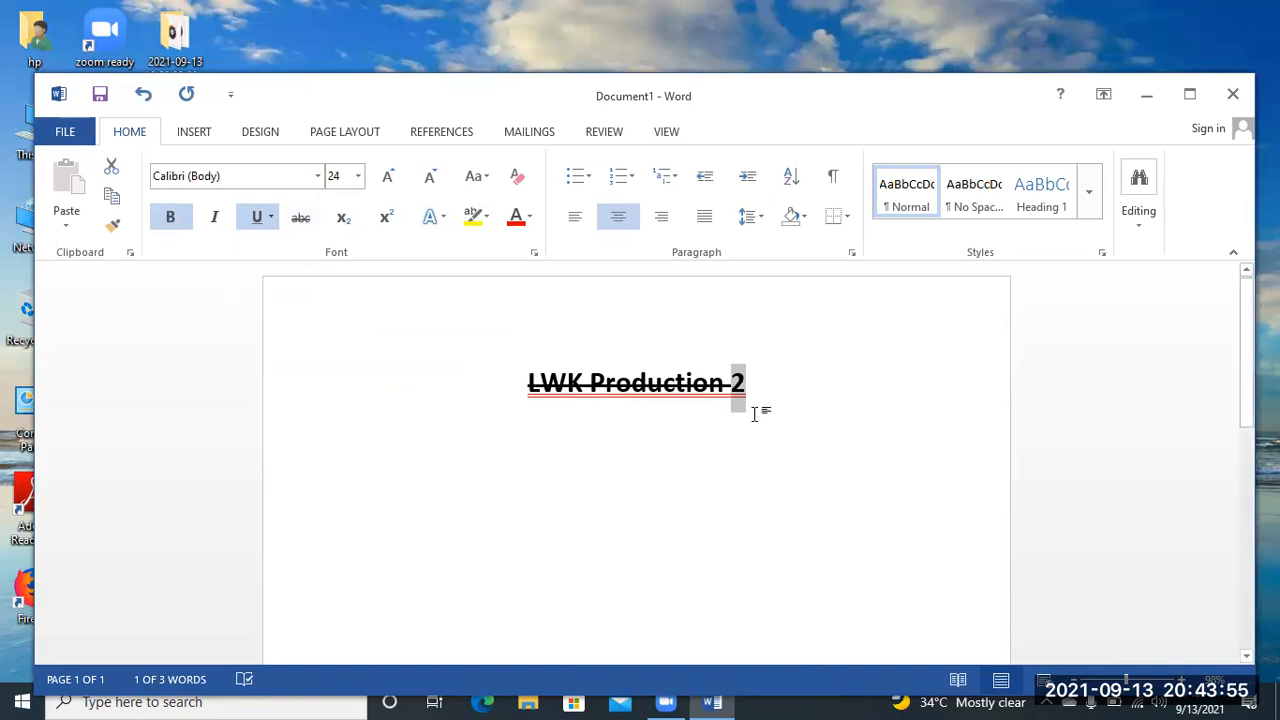
{"action": "left_click", "coordinate": [387, 222]}
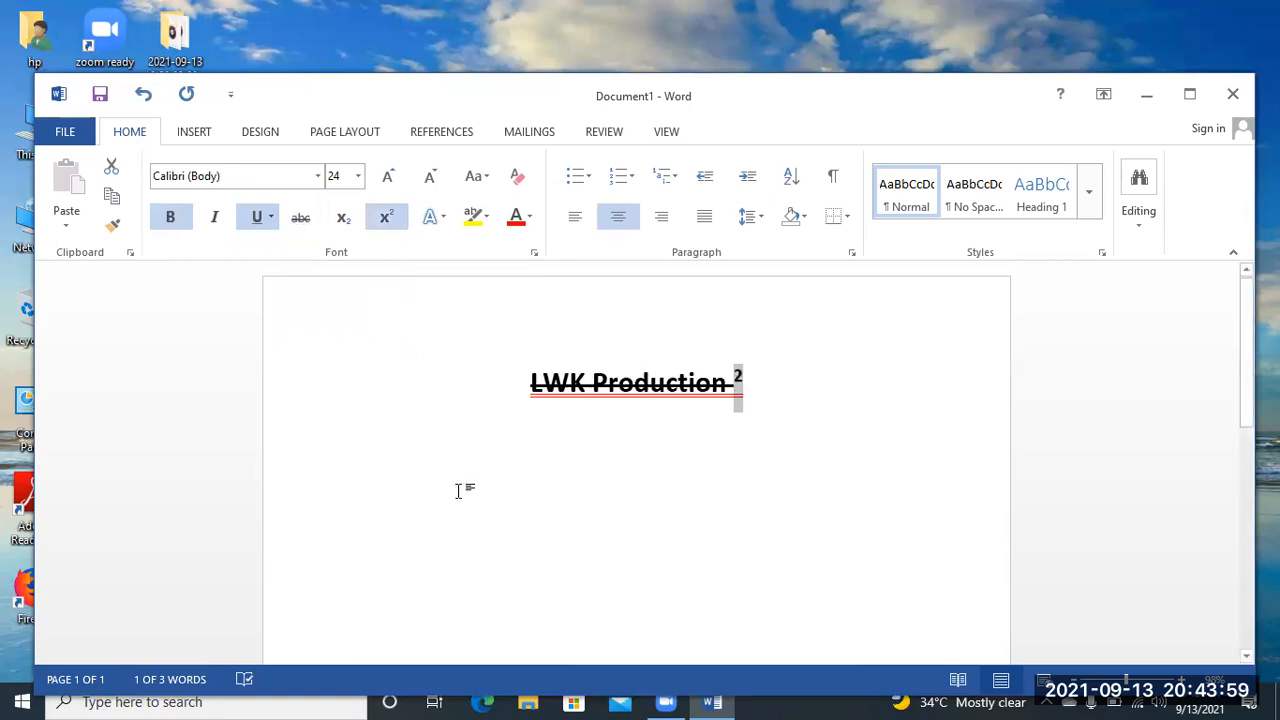
{"action": "left_click", "coordinate": [389, 218]}
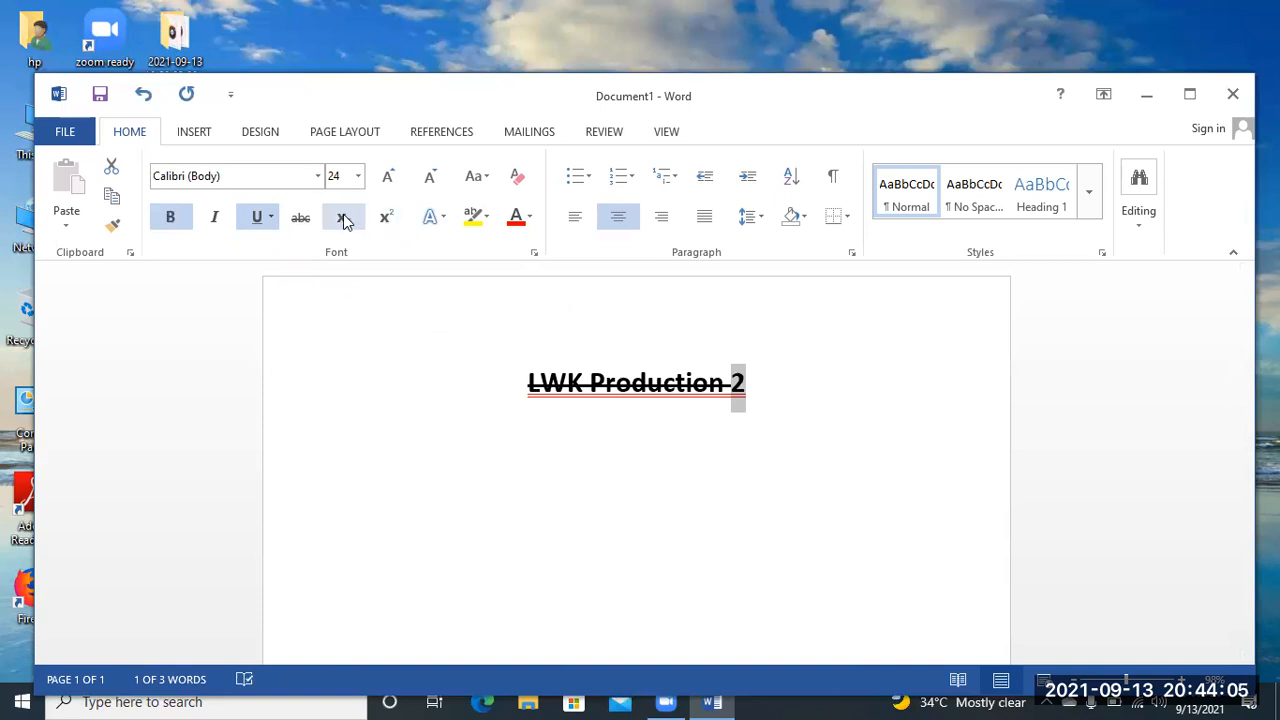
{"action": "left_click", "coordinate": [343, 219]}
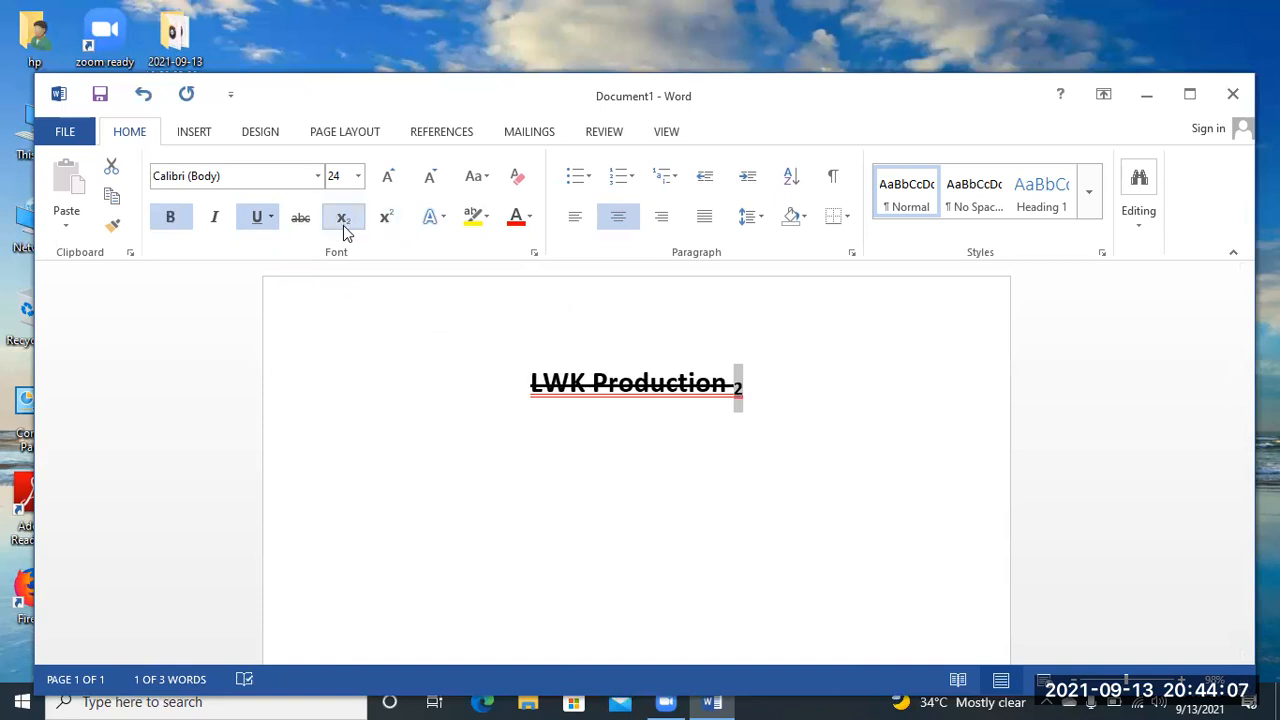
{"action": "left_click", "coordinate": [345, 230]}
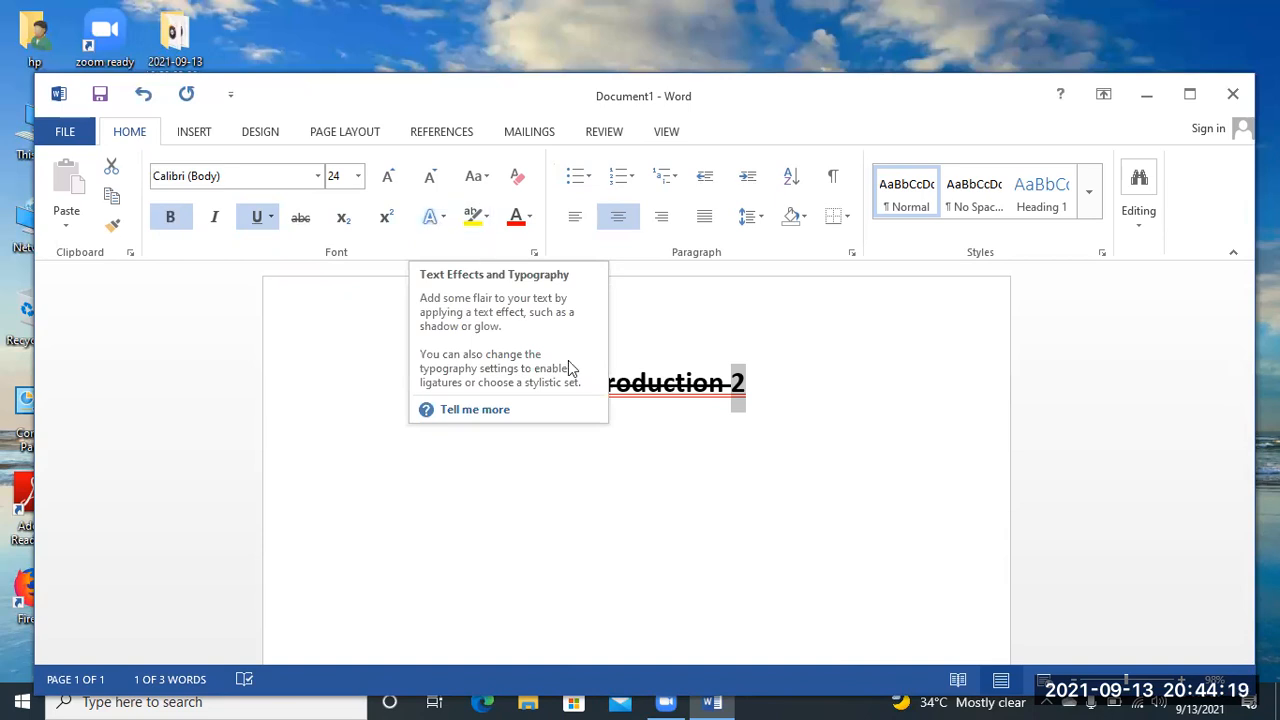
Step: Align the whole LWK Production 2 title to the left margin, then to the right margin
{"action": "left_click_drag", "start_coordinate": [762, 382], "coordinate": [508, 351]}
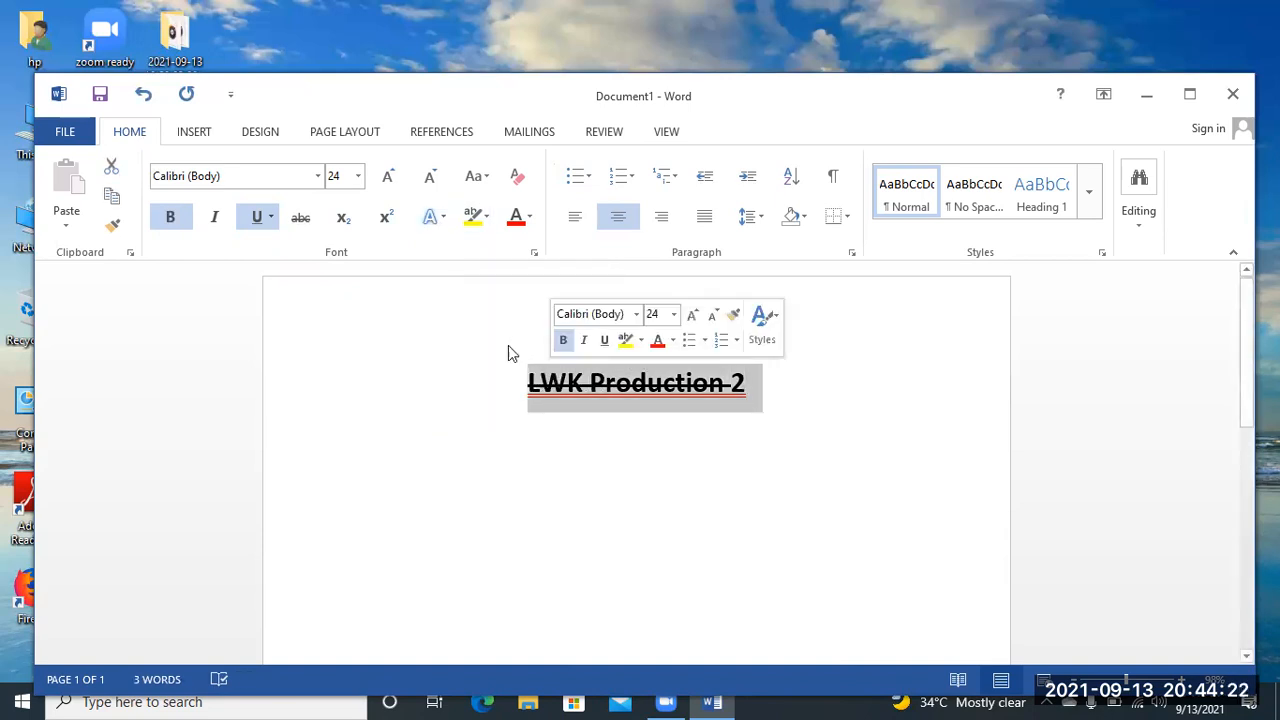
{"action": "left_click", "coordinate": [444, 218]}
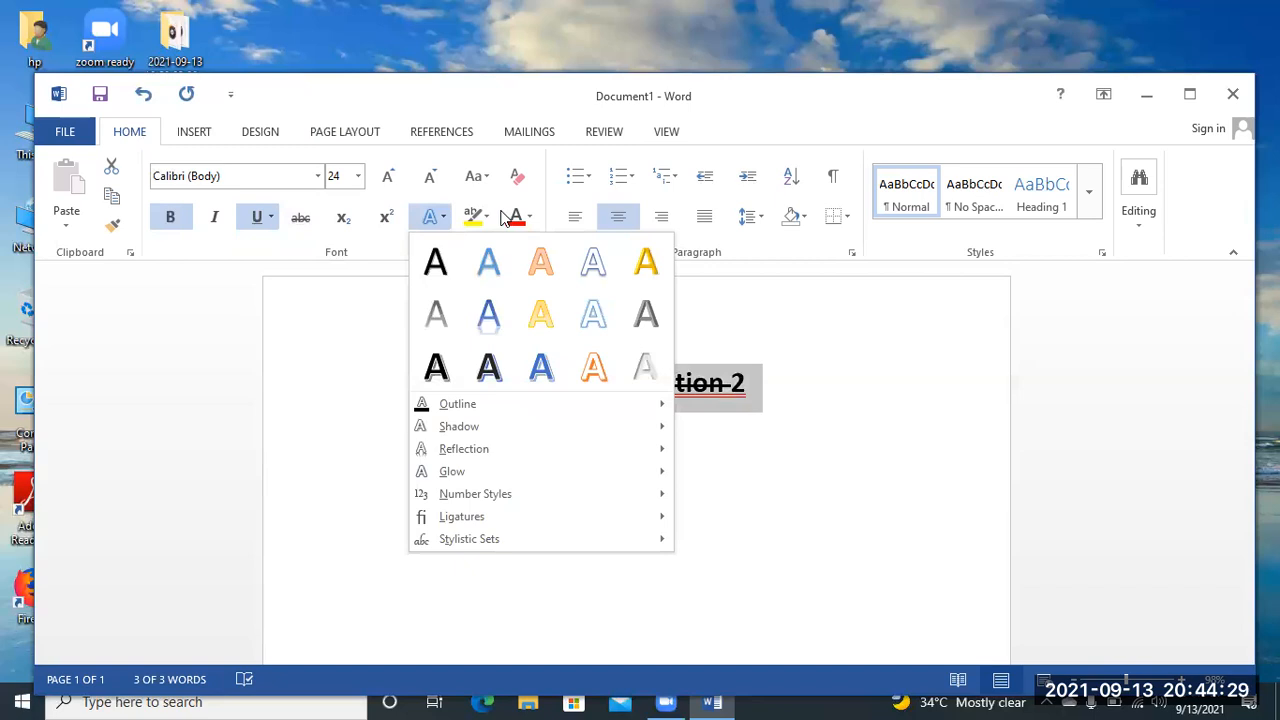
{"action": "left_click", "coordinate": [790, 412]}
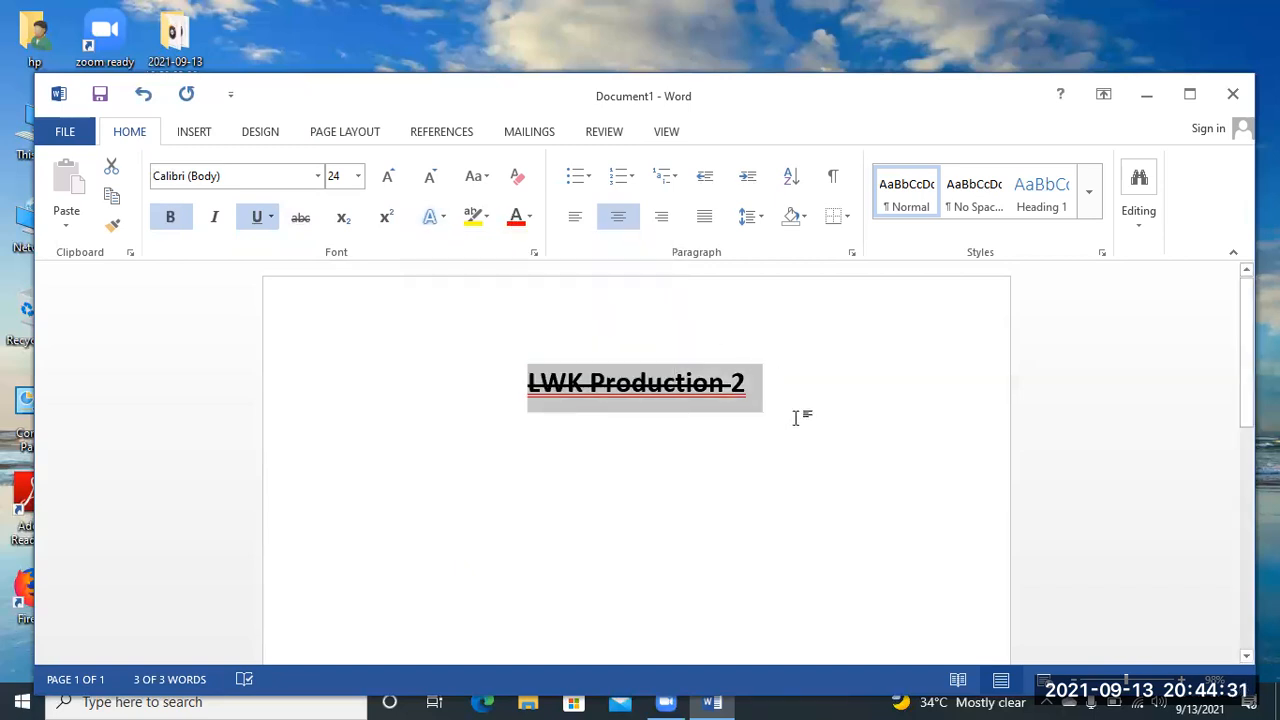
{"action": "key", "text": "ctrl+l"}
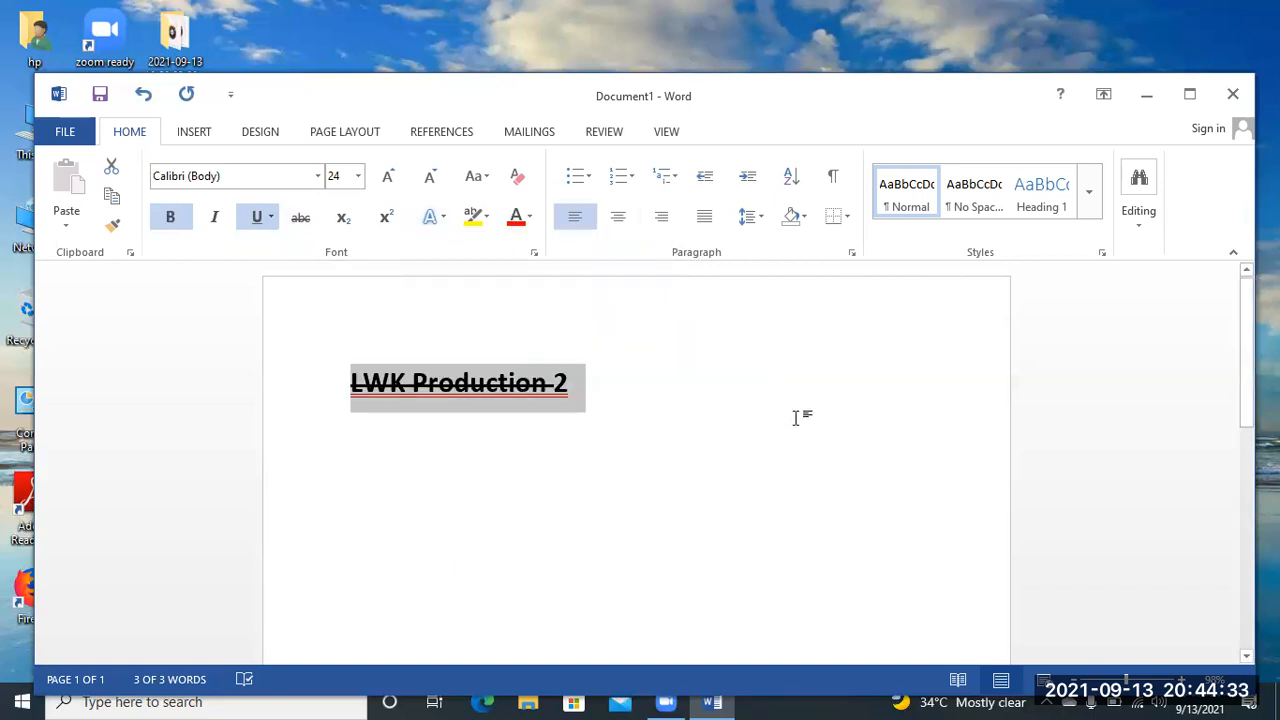
{"action": "key", "text": "ctrl+r"}
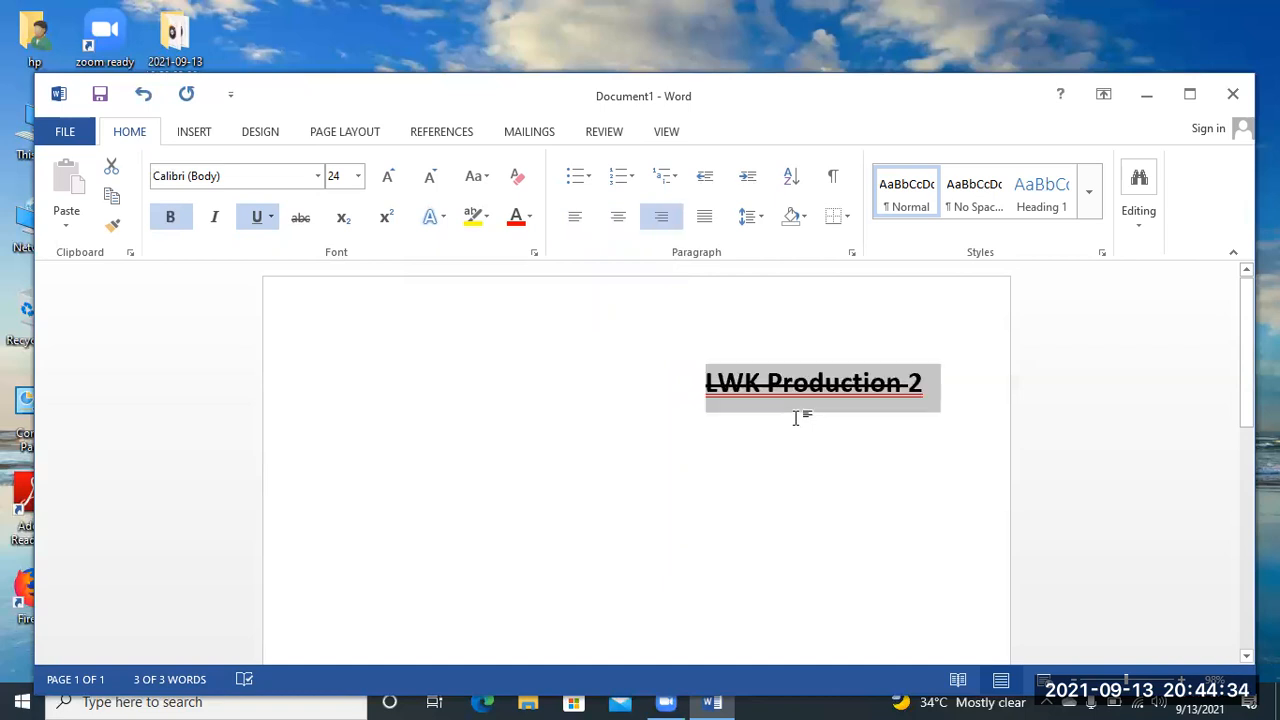
Step: Apply the black text effect with a hard blue shadow to the title and give its letters a standard red outline
{"action": "left_click", "coordinate": [443, 218]}
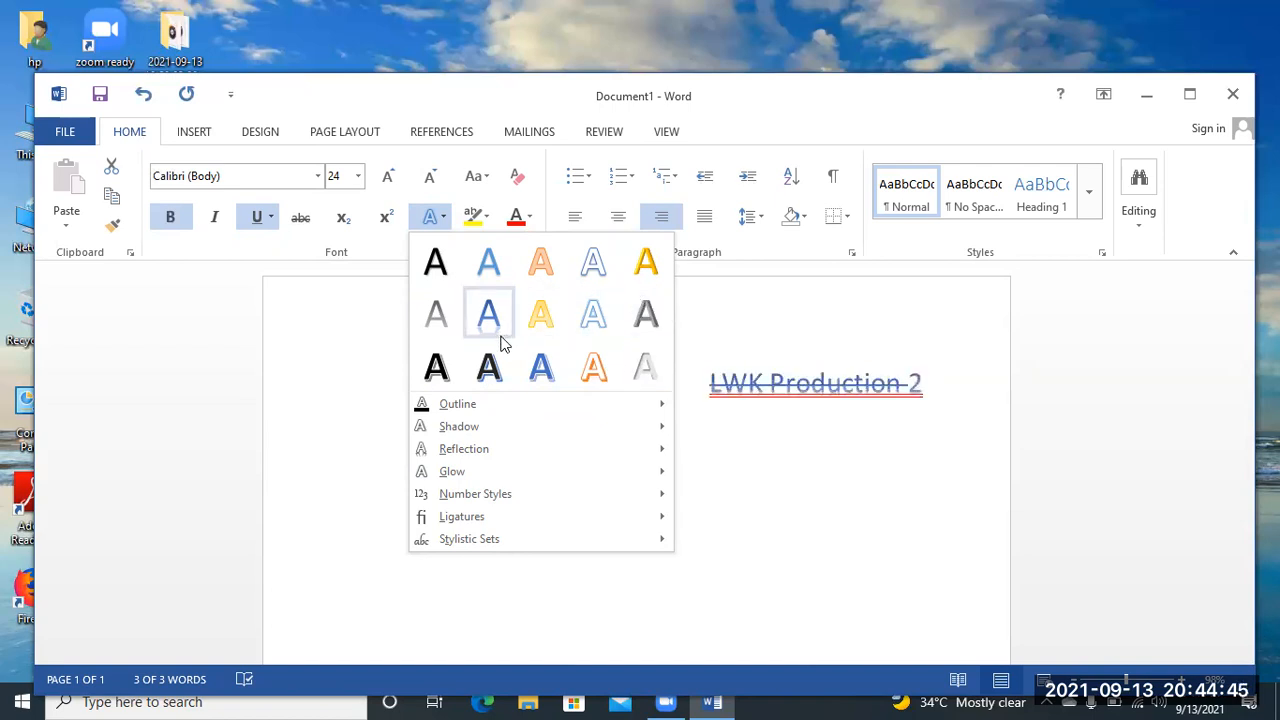
{"action": "left_click", "coordinate": [489, 367]}
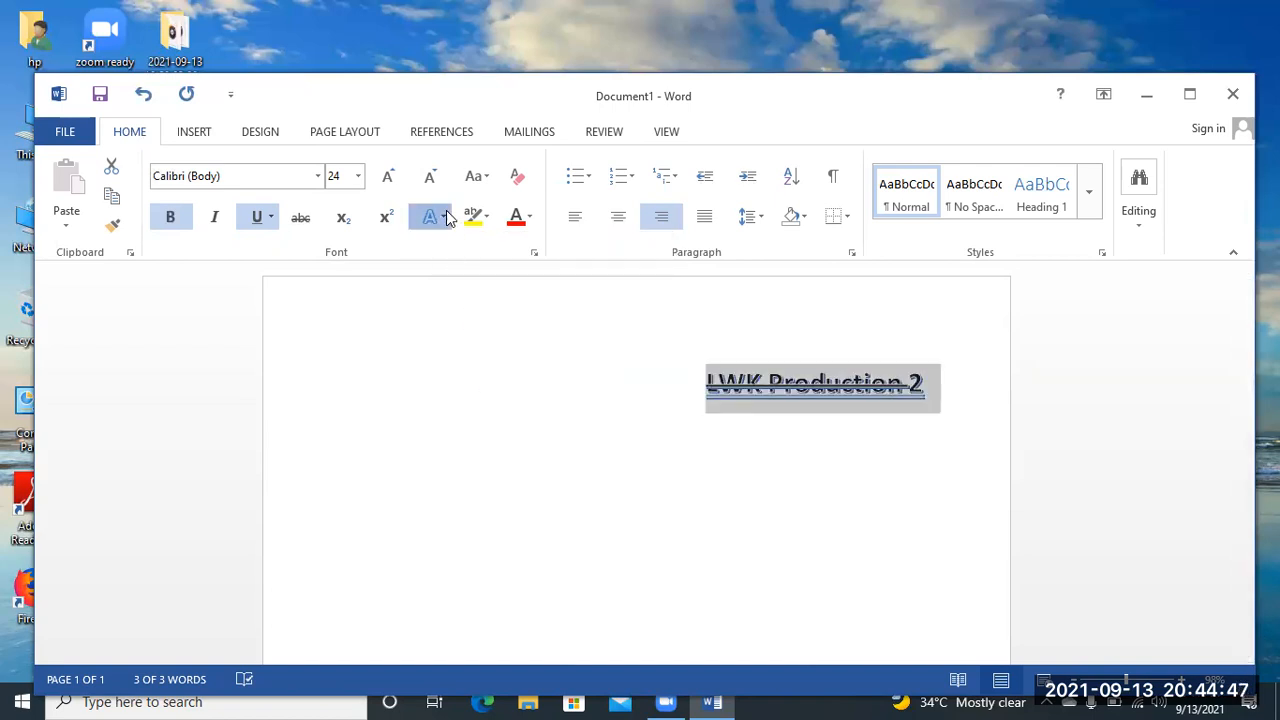
{"action": "left_click", "coordinate": [438, 218]}
{"action": "mouse_move", "coordinate": [476, 405]}
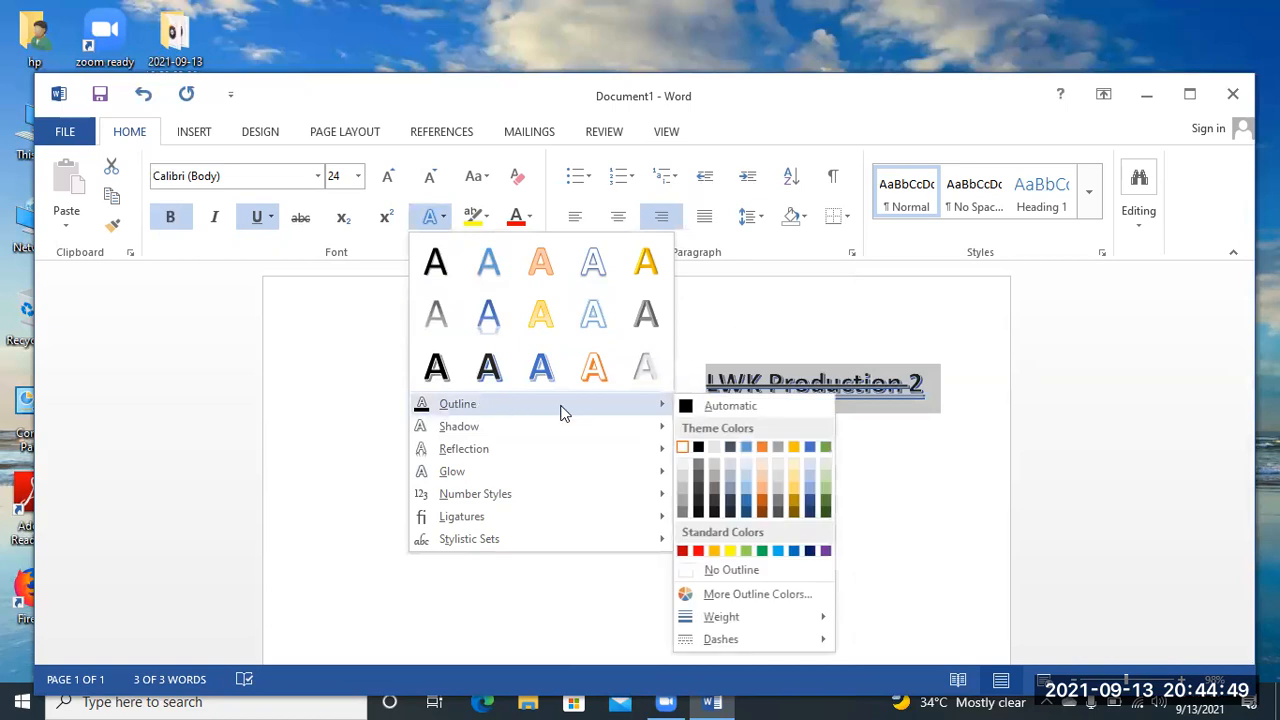
{"action": "left_click", "coordinate": [698, 551]}
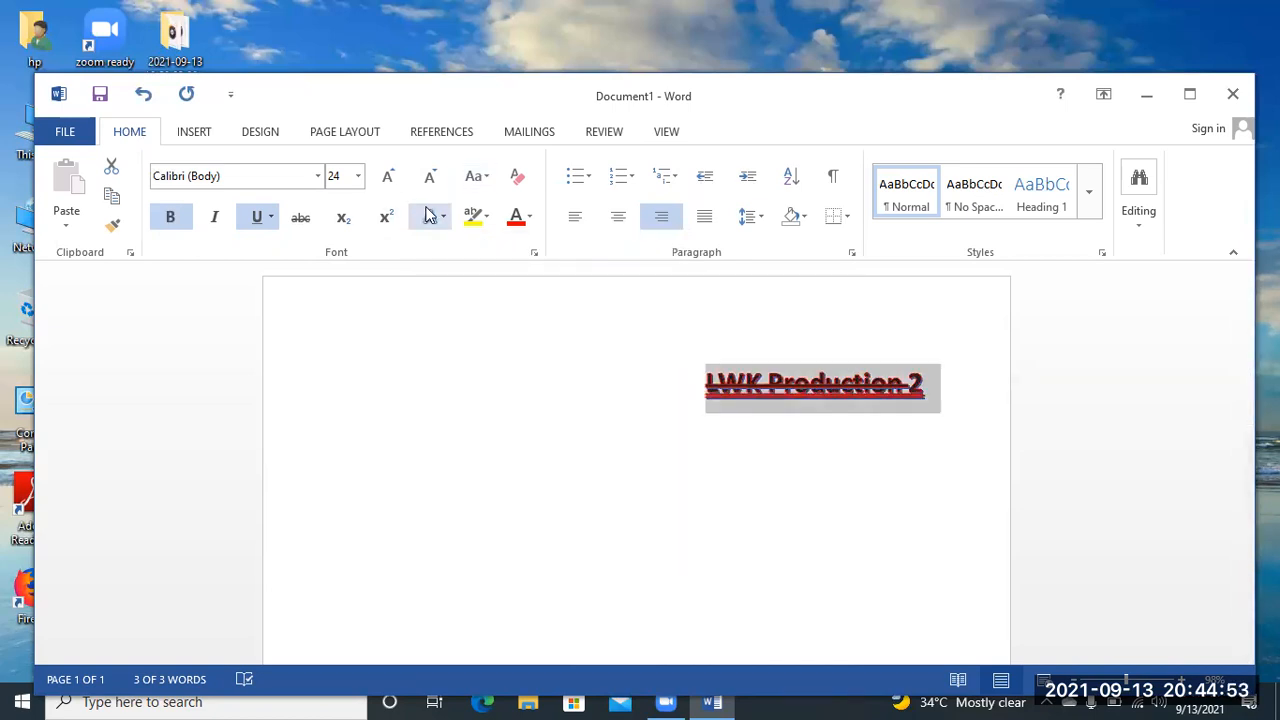
{"action": "left_click", "coordinate": [438, 218]}
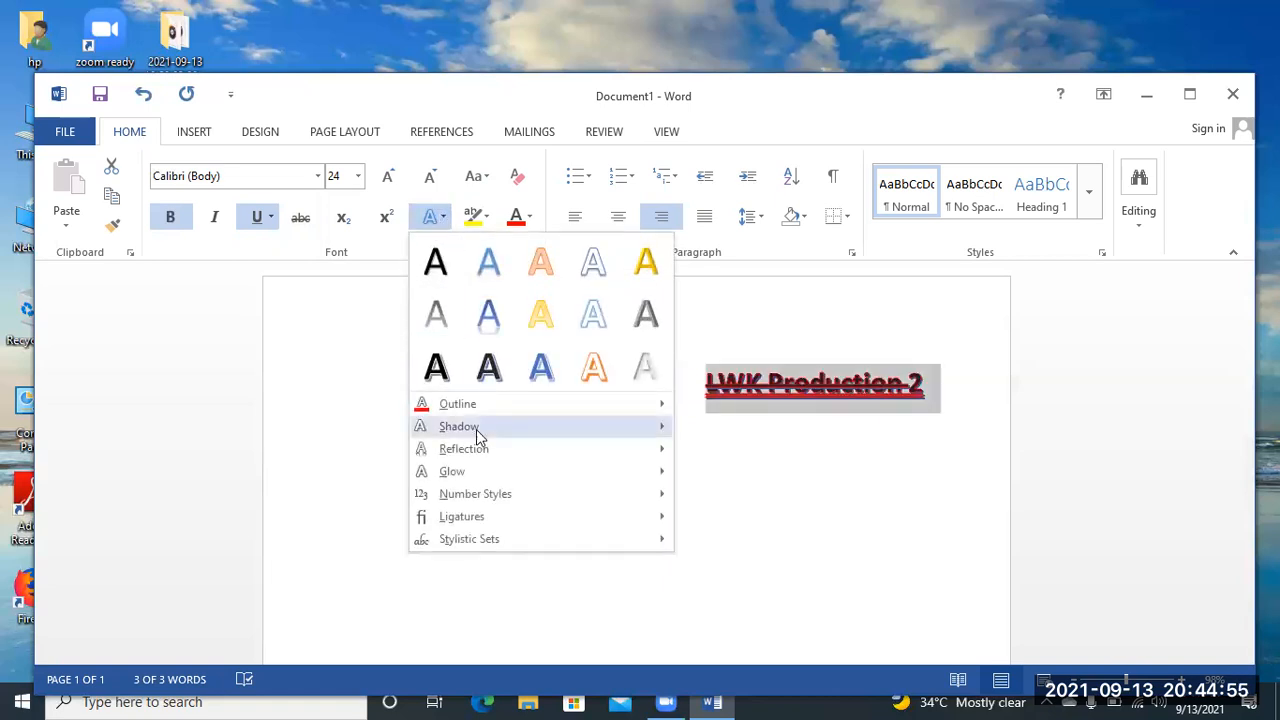
{"action": "mouse_move", "coordinate": [477, 430]}
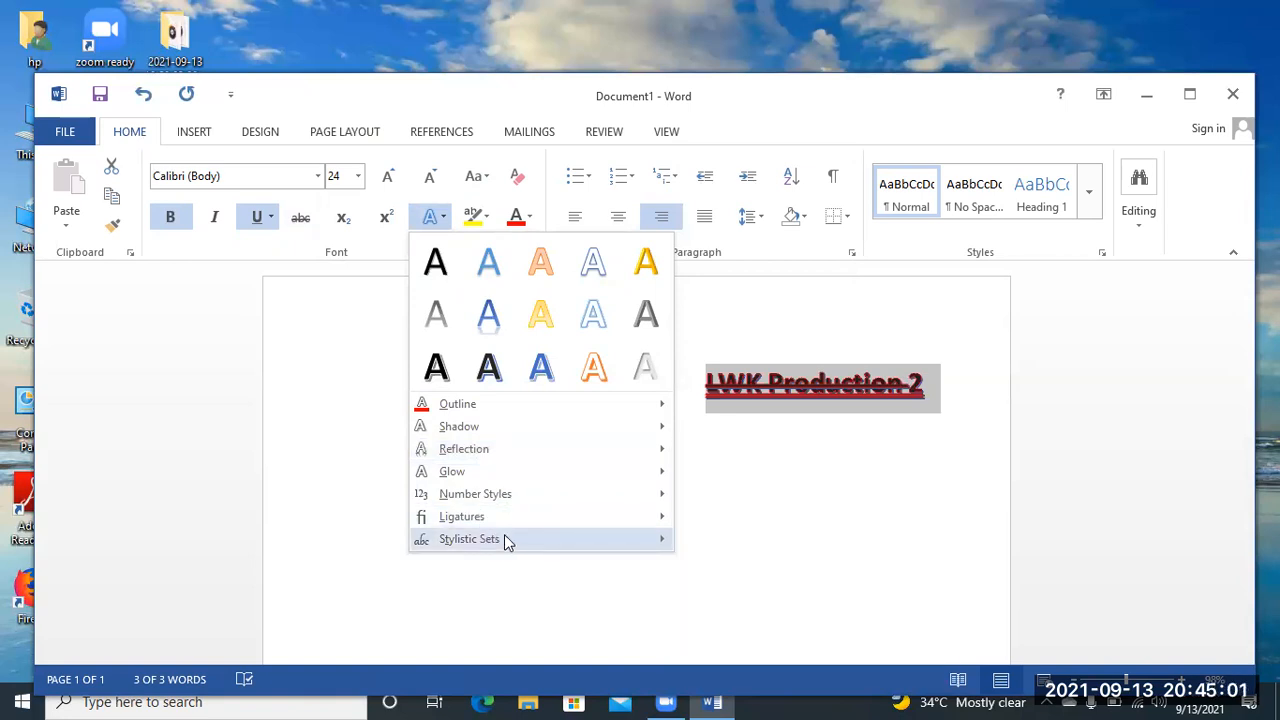
{"action": "mouse_move", "coordinate": [504, 540]}
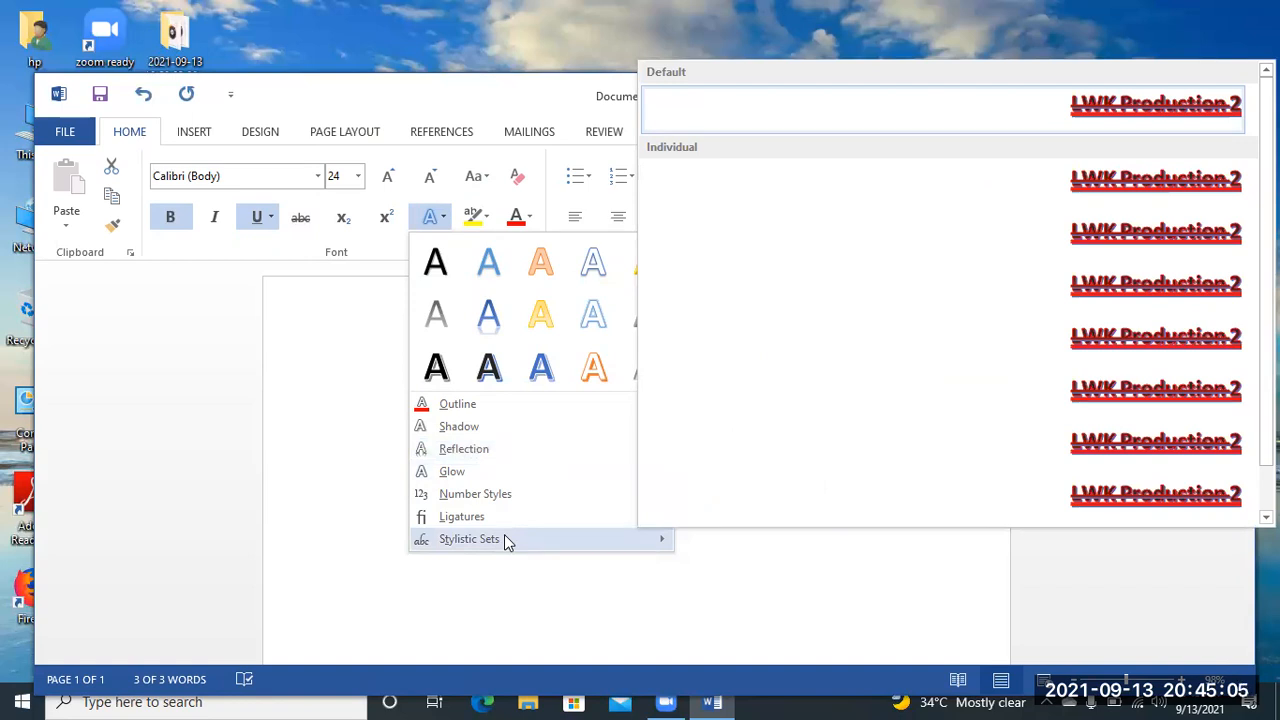
{"action": "left_click", "coordinate": [463, 580]}
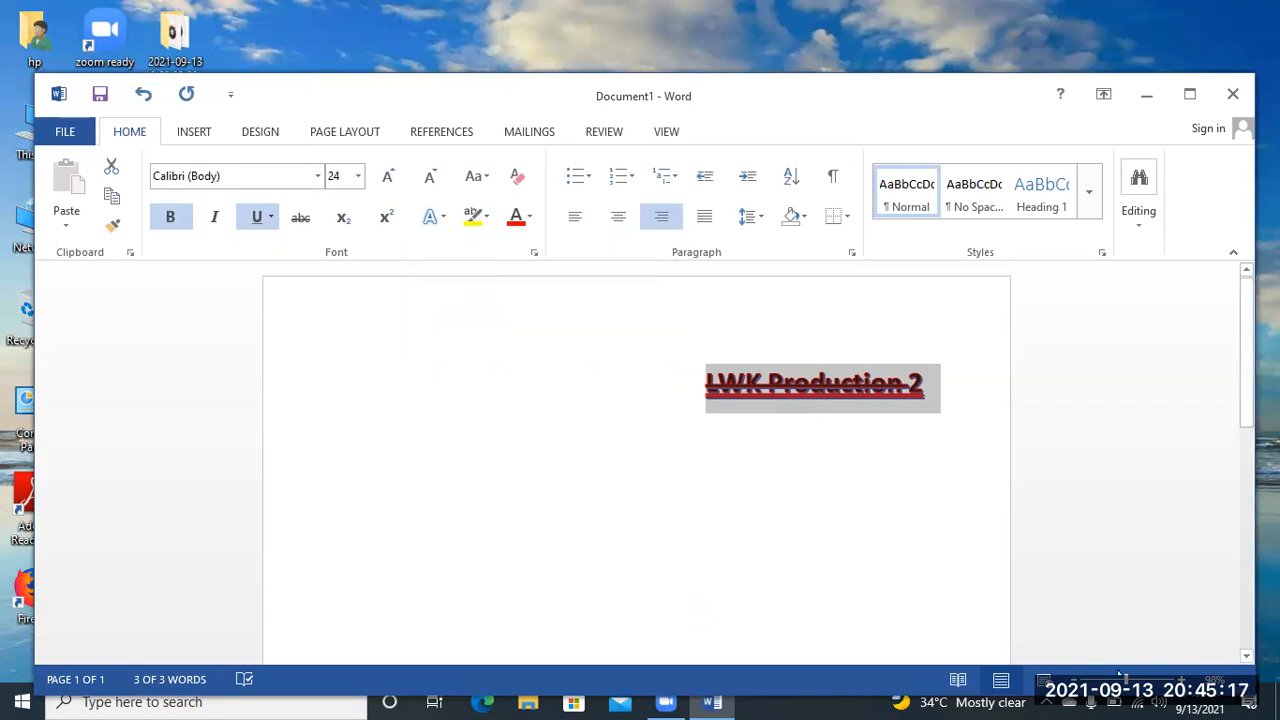
Step: Highlight the LWK Production 2 title in yellow and set its font colour to standard purple
{"action": "left_click", "coordinate": [488, 220]}
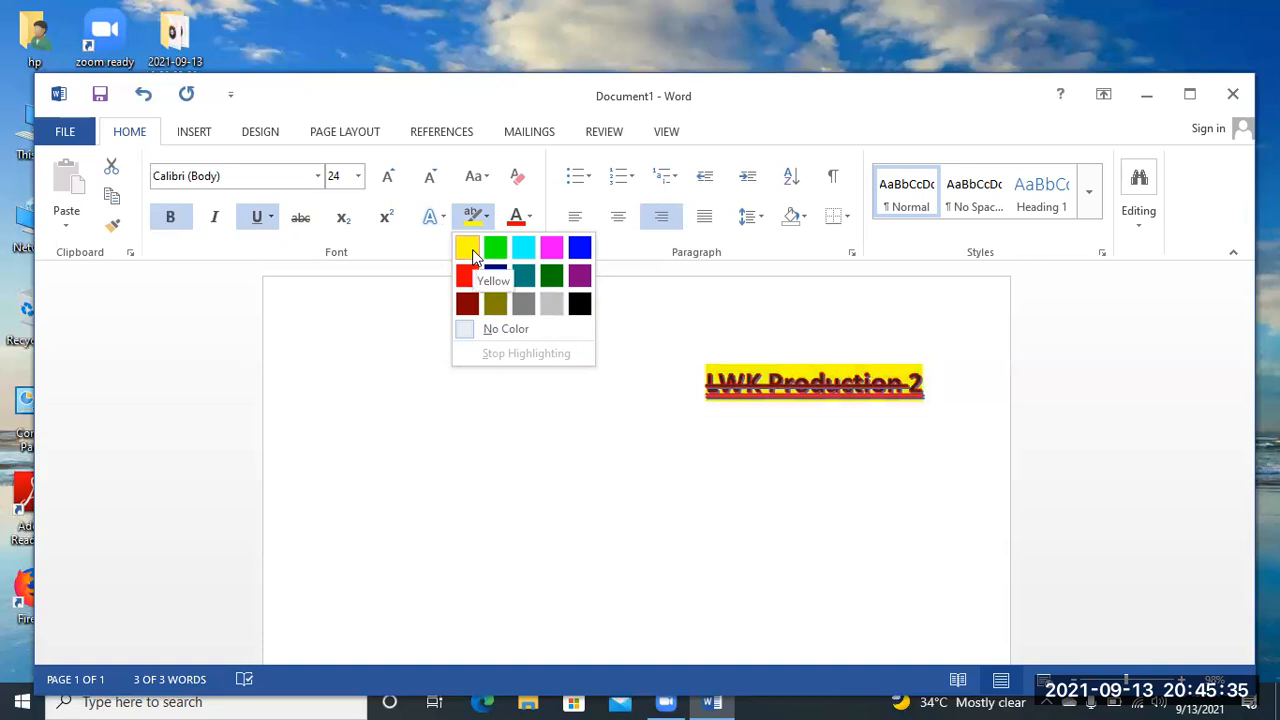
{"action": "left_click", "coordinate": [474, 254]}
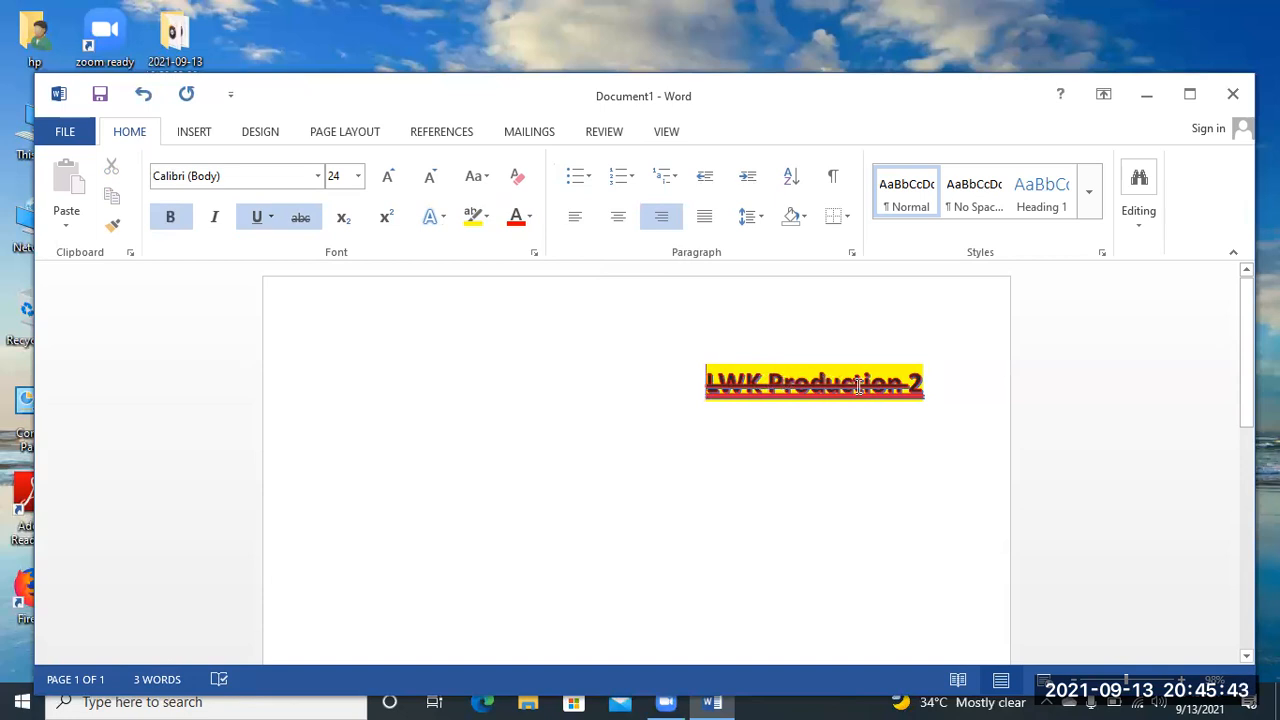
{"action": "left_click_drag", "start_coordinate": [937, 395], "coordinate": [712, 380]}
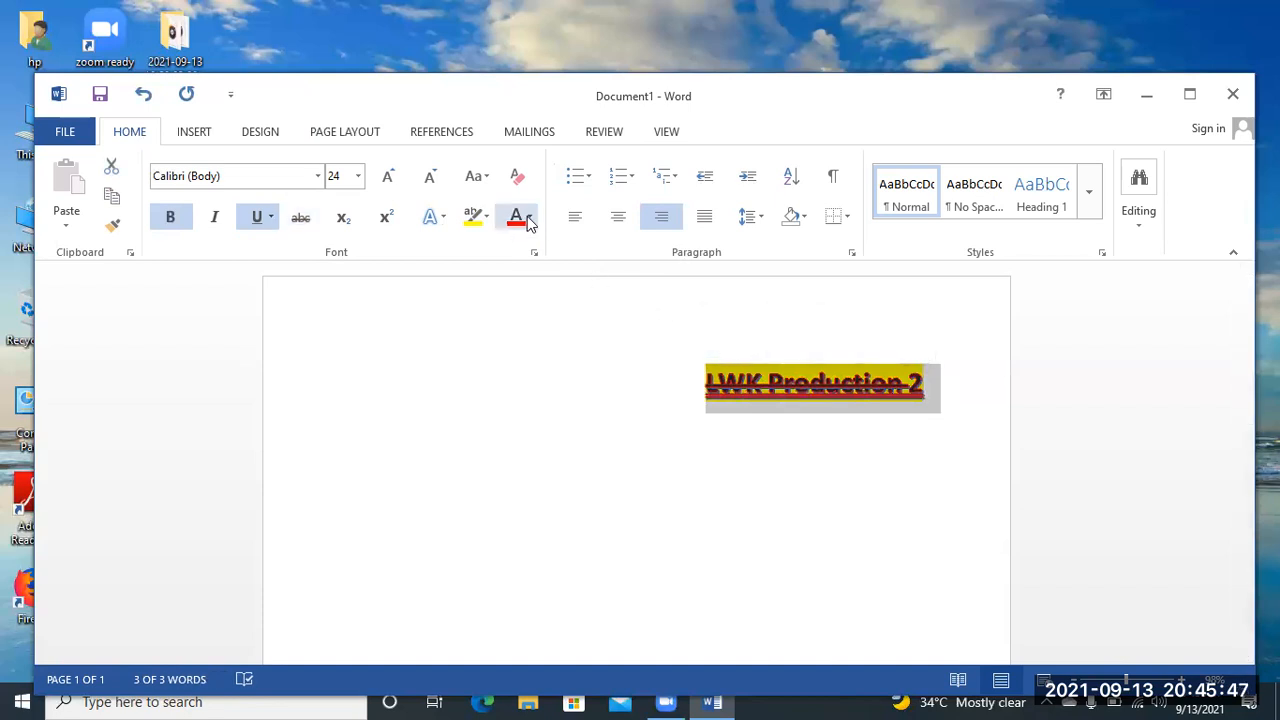
{"action": "left_click", "coordinate": [529, 217]}
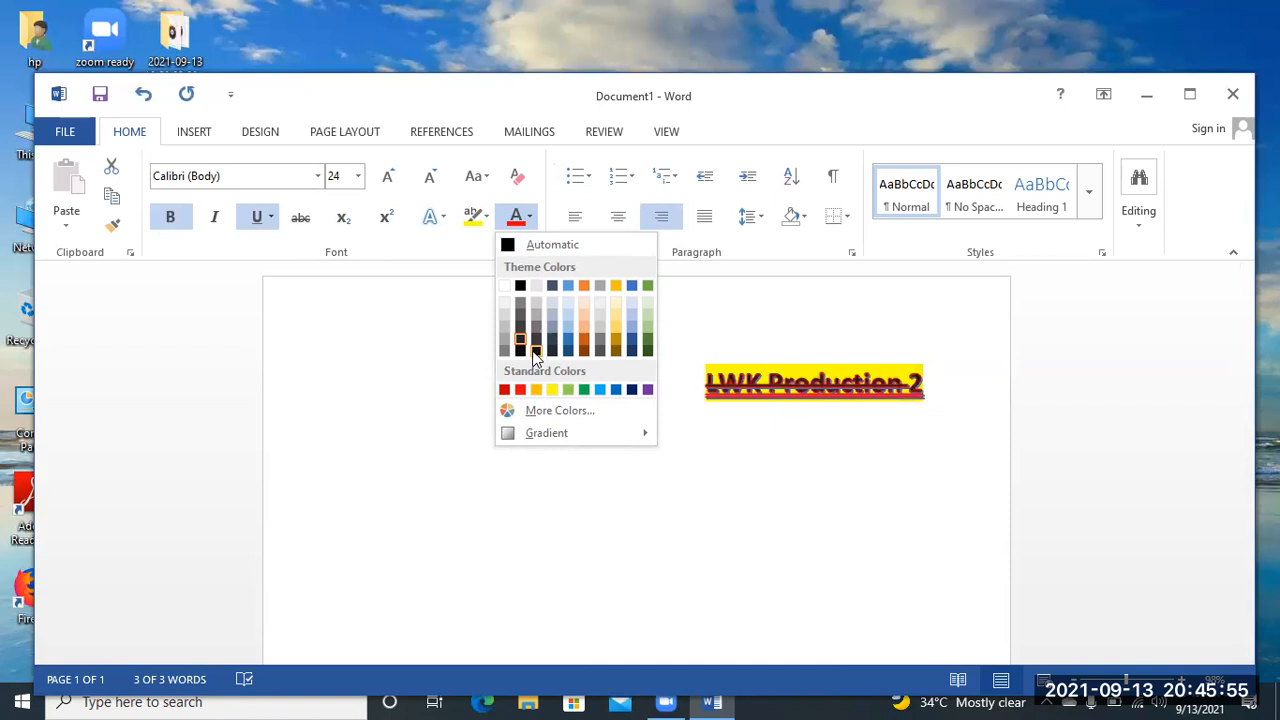
{"action": "left_click", "coordinate": [646, 394]}
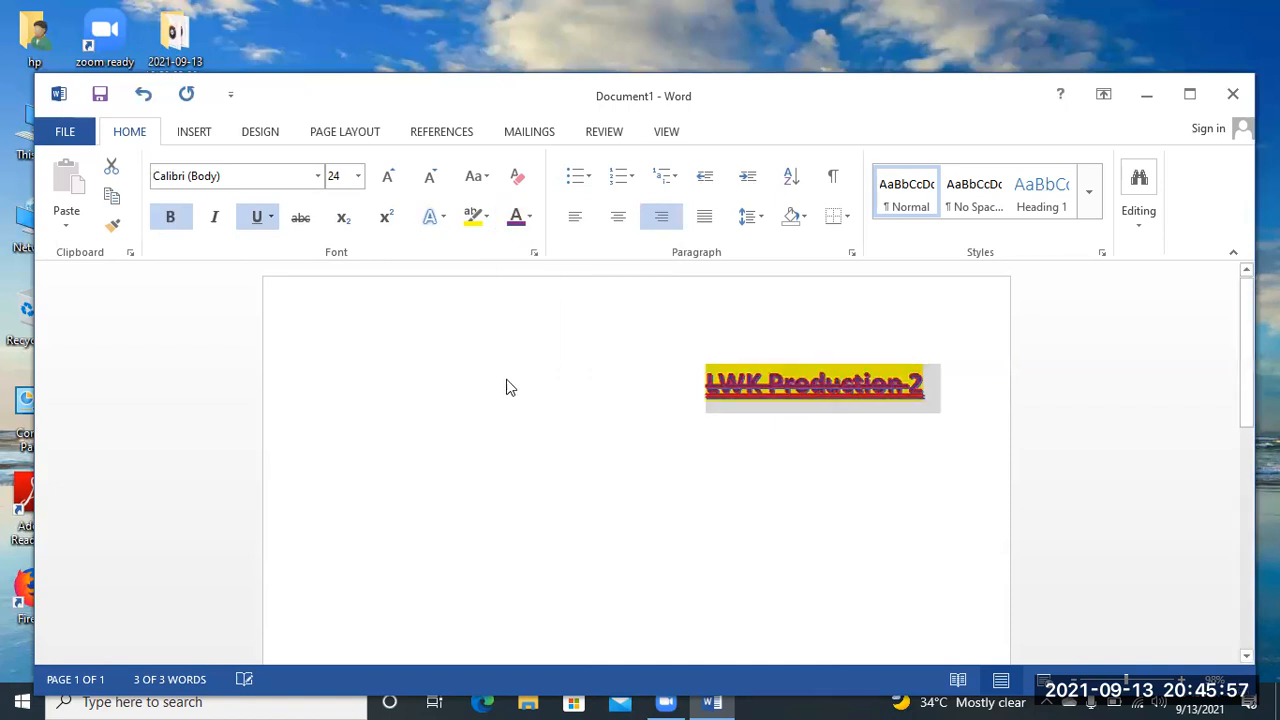
{"action": "left_click", "coordinate": [767, 450]}
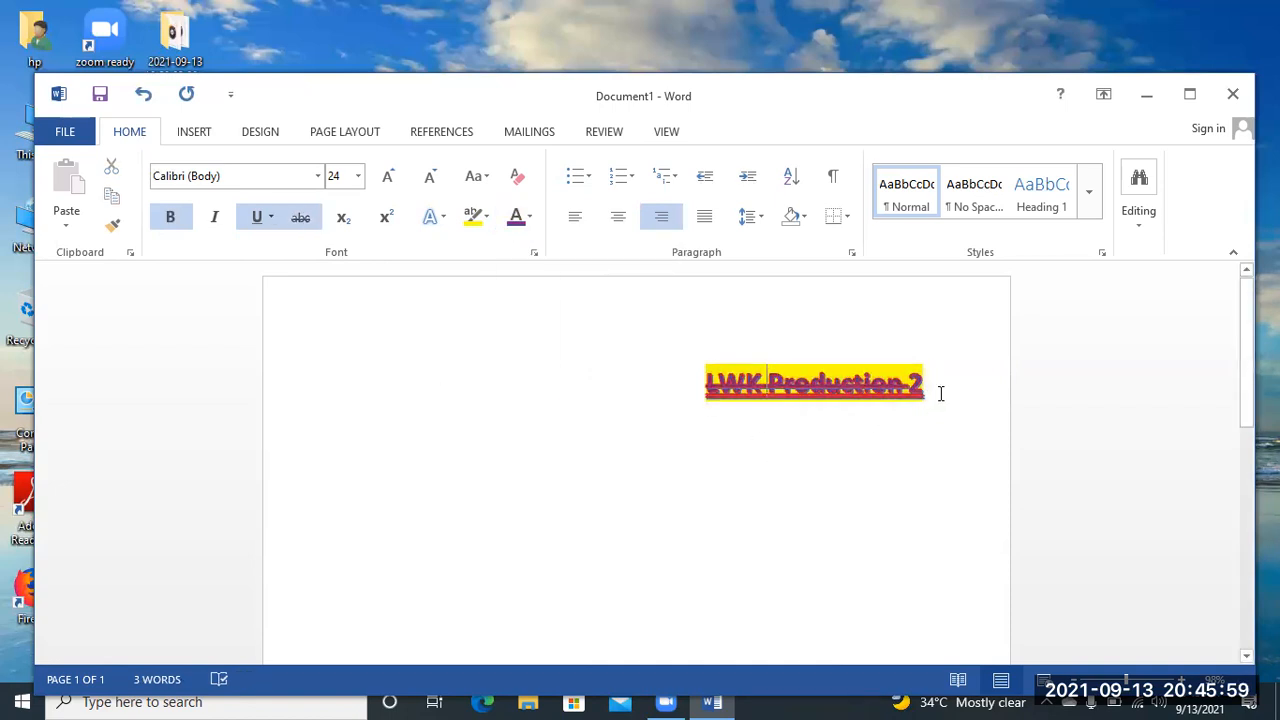
Step: Start a new line below the title and enter a first name in capital letters
{"action": "left_click", "coordinate": [940, 390]}
{"action": "key", "text": "Return"}
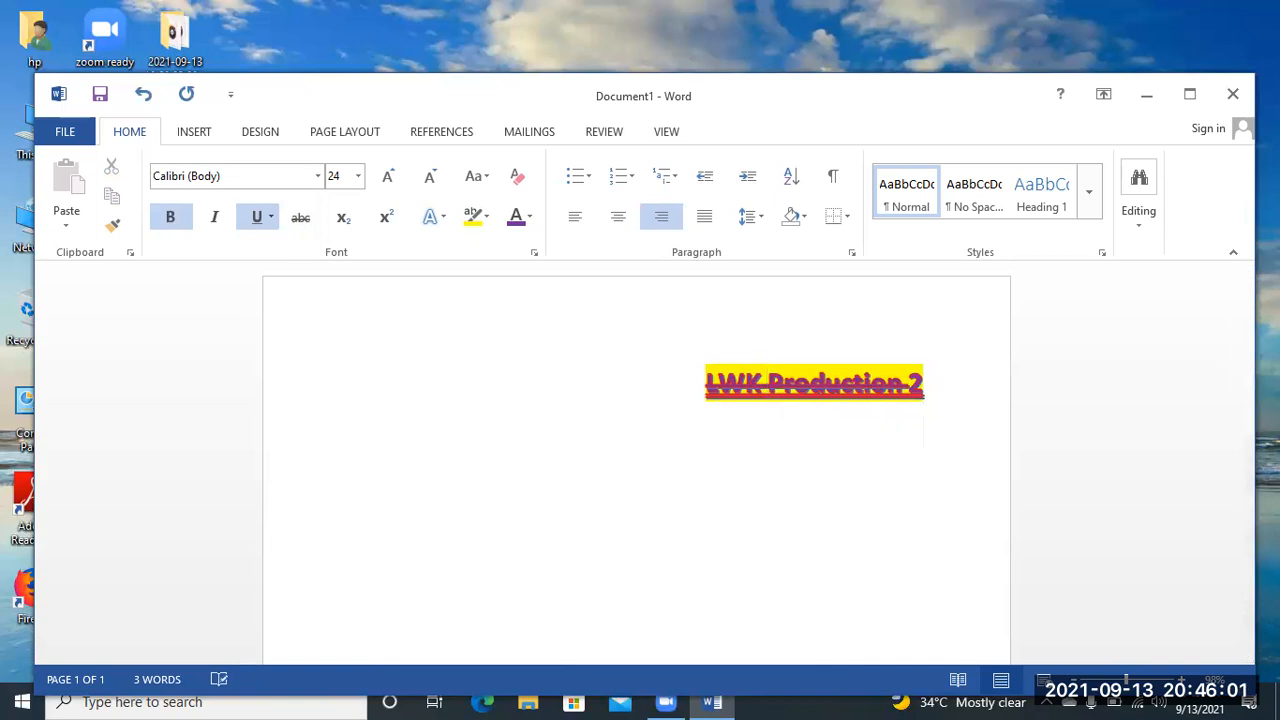
{"action": "type", "text": "WAQWUS"}
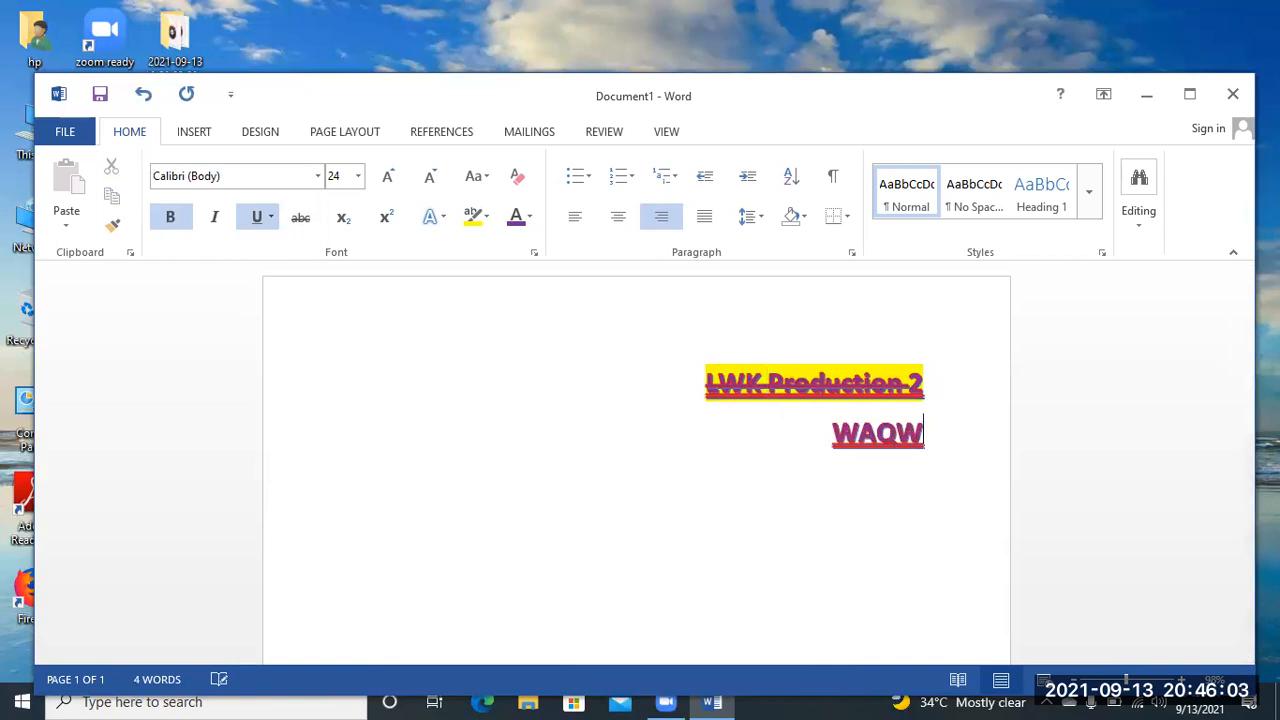
{"action": "key", "text": "BackSpace"}
{"action": "key", "text": "BackSpace"}
{"action": "key", "text": "BackSpace"}
{"action": "type", "text": "UAS"}
Step: Select the capitalised name below the title and look over the available font colours
{"action": "key", "text": "shift+Left"}
{"action": "key", "text": "shift+Left"}
{"action": "key", "text": "shift+Left"}
{"action": "key", "text": "shift+Left"}
{"action": "key", "text": "shift+Left"}
{"action": "key", "text": "shift+Left"}
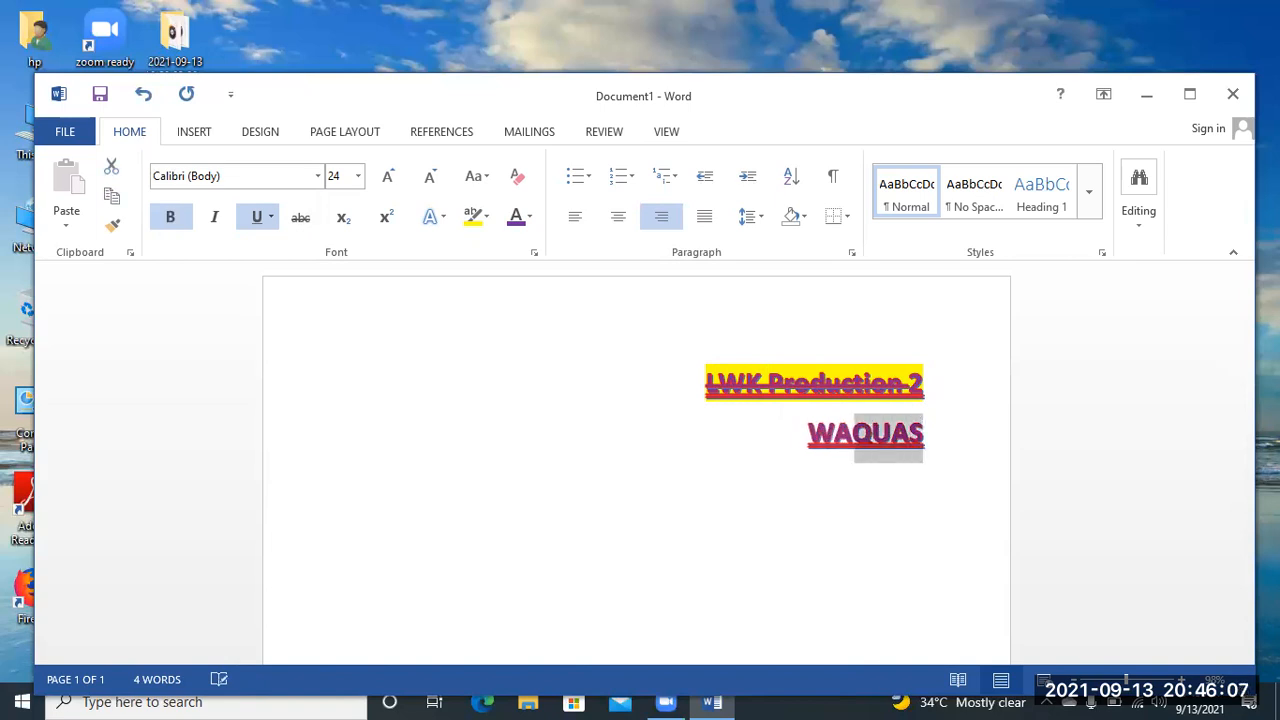
{"action": "left_click", "coordinate": [533, 217]}
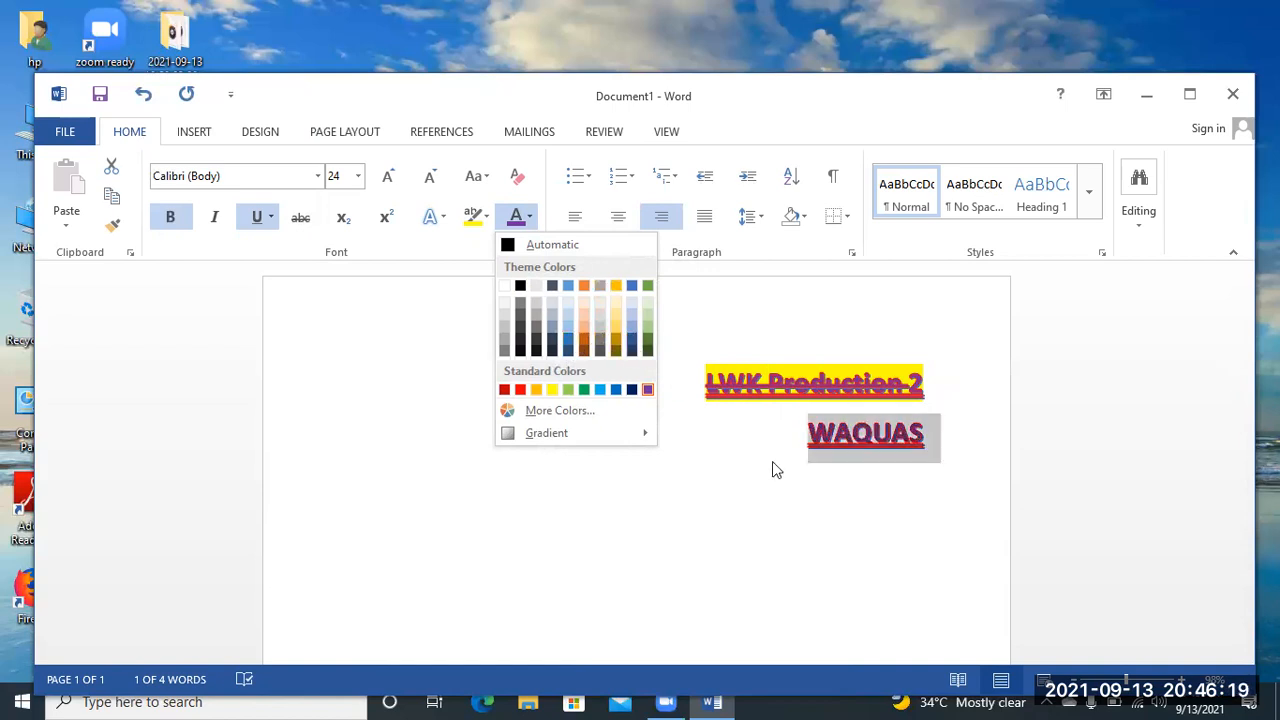
{"action": "left_click", "coordinate": [806, 555]}
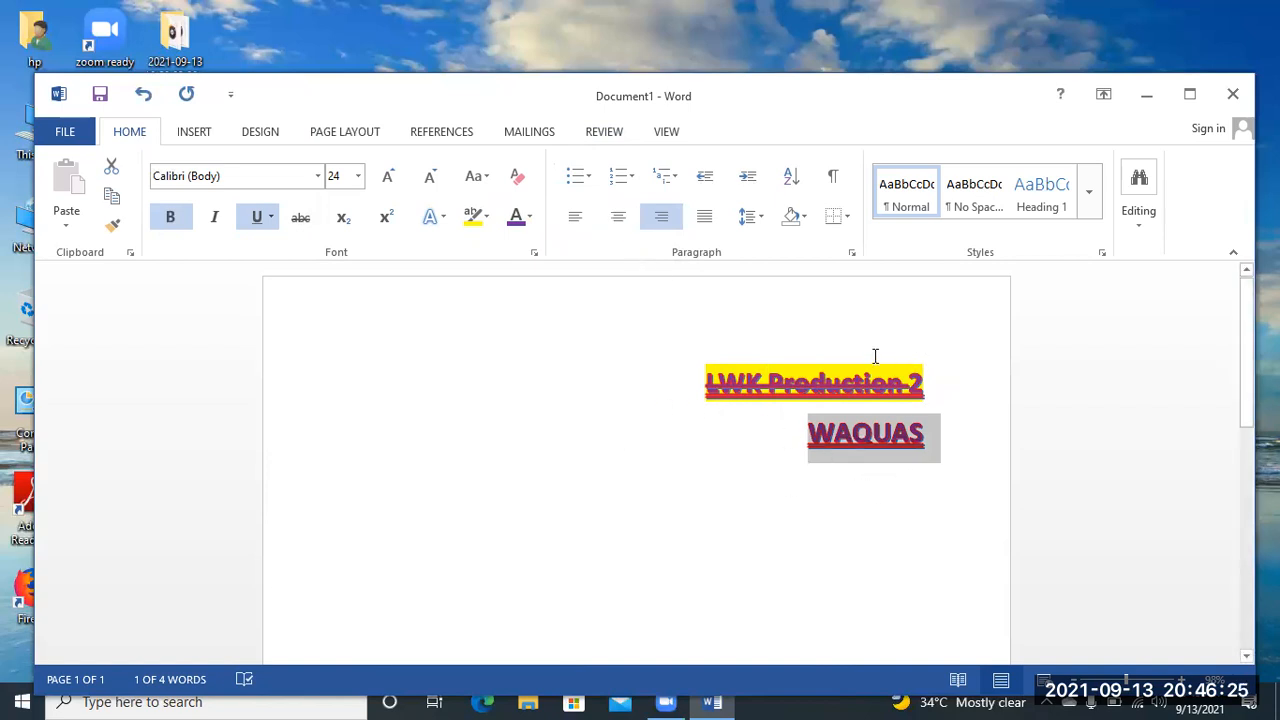
Step: Place the letters WA in plain text near the right margin, on a new line below the capitalised name
{"action": "left_click", "coordinate": [400, 366]}
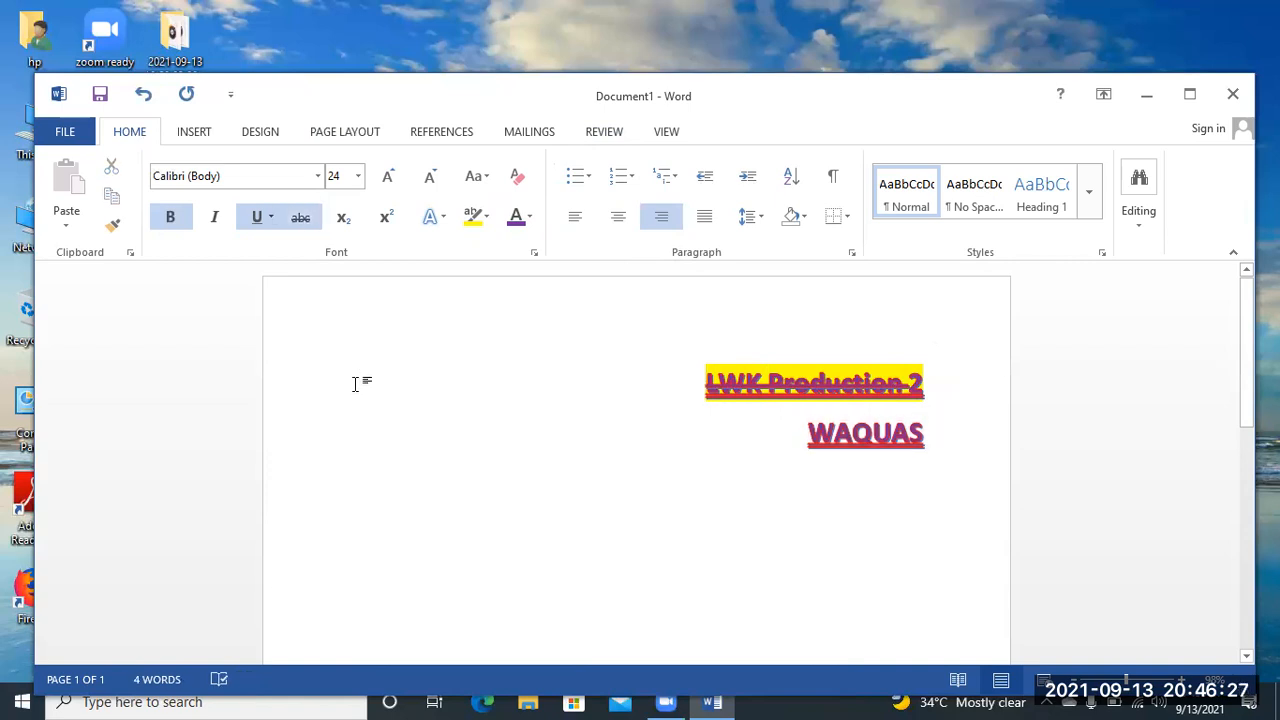
{"action": "triple_click", "coordinate": [355, 384]}
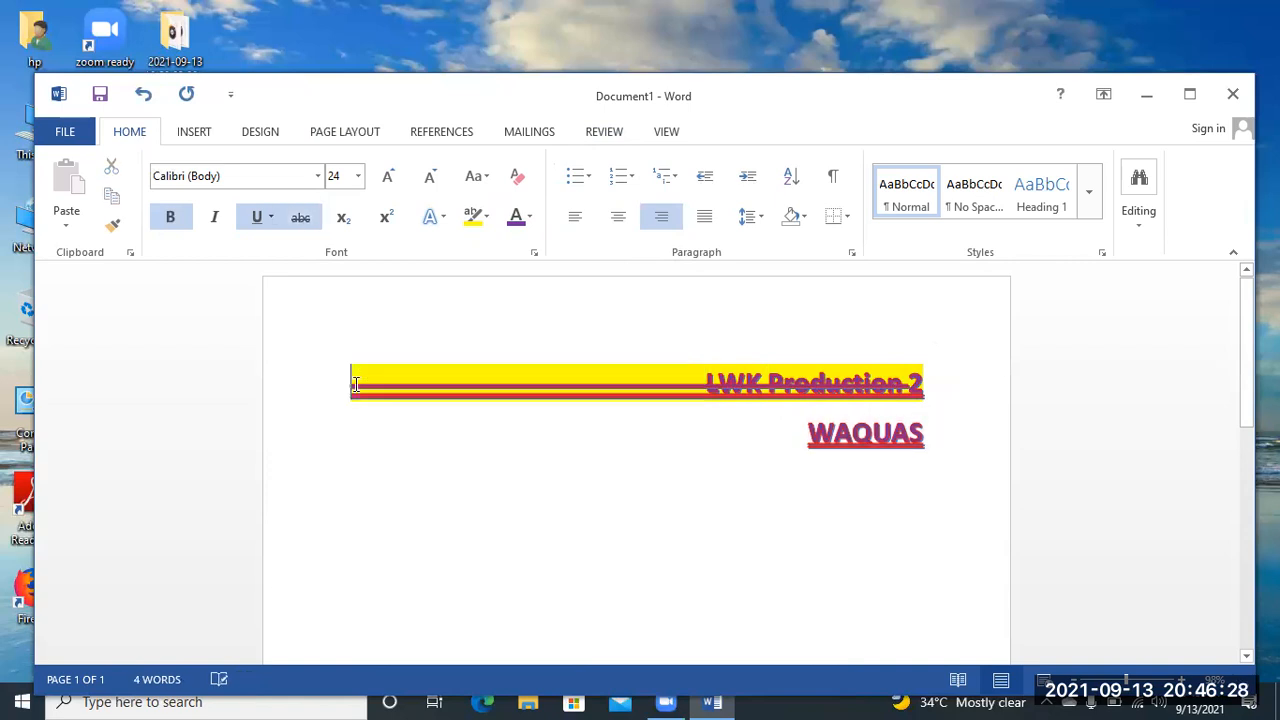
{"action": "left_click", "coordinate": [866, 511]}
{"action": "type", "text": "WA"}
Step: Enter the first name with only its initial capitalised at the left margin, on a new line below WA
{"action": "double_click", "coordinate": [352, 520]}
{"action": "type", "text": "QUAS"}
{"action": "key", "text": "BackSpace"}
{"action": "key", "text": "BackSpace"}
{"action": "key", "text": "BackSpace"}
{"action": "key", "text": "BackSpace"}
{"action": "key", "text": "BackSpace"}
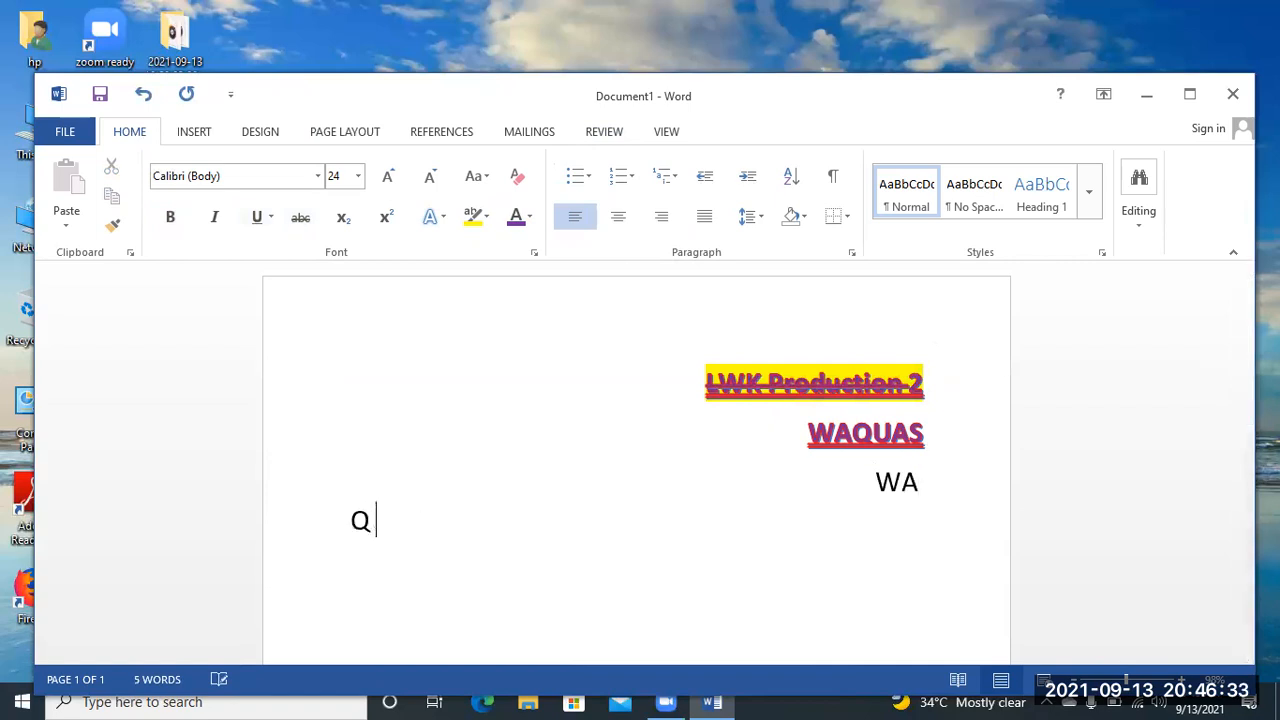
{"action": "type", "text": "Waquas"}
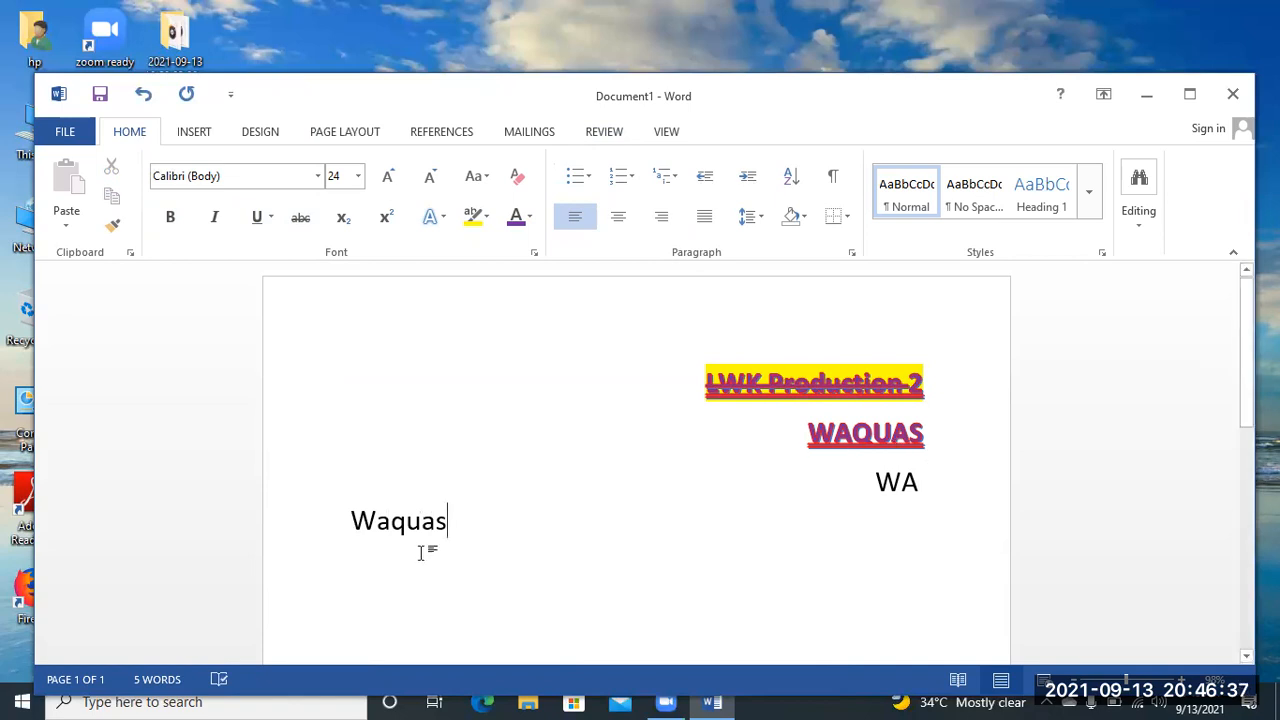
Step: Apply justified alignment to the mixed-case name on the last line and replace it with right alignment
{"action": "left_click_drag", "start_coordinate": [447, 521], "coordinate": [345, 515]}
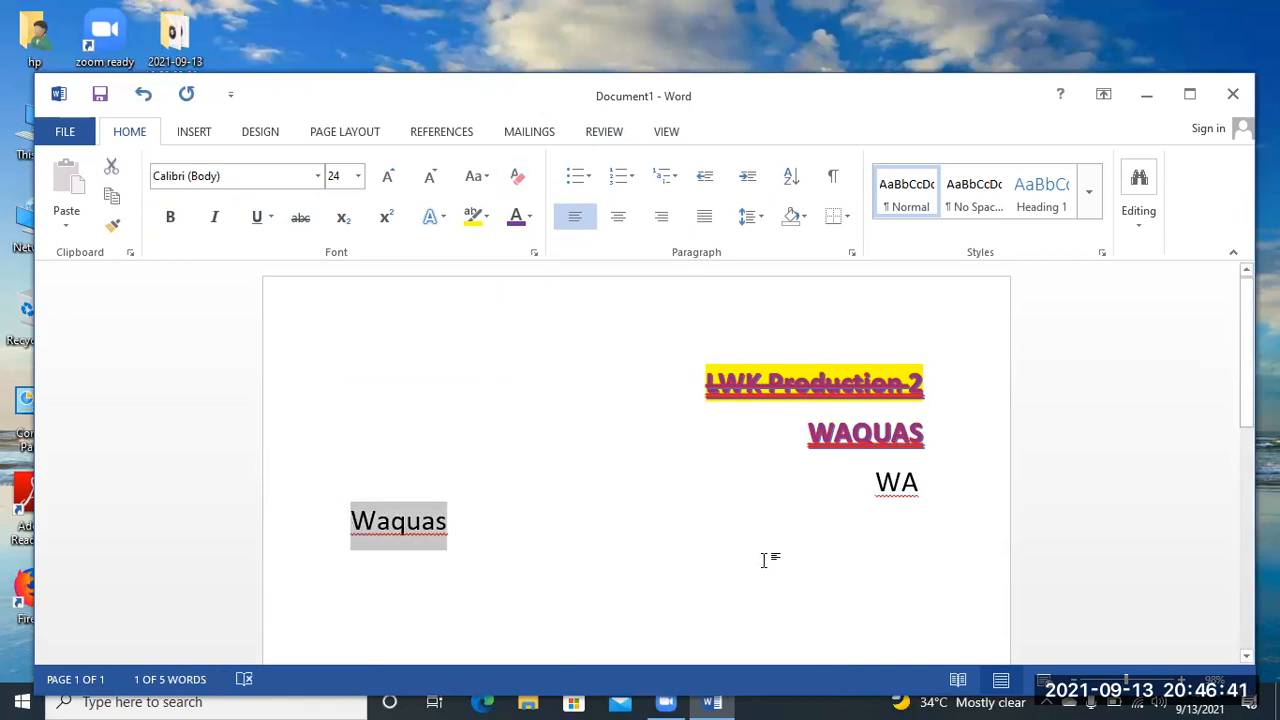
{"action": "key", "text": "ctrl+j"}
{"action": "key", "text": "ctrl+r"}
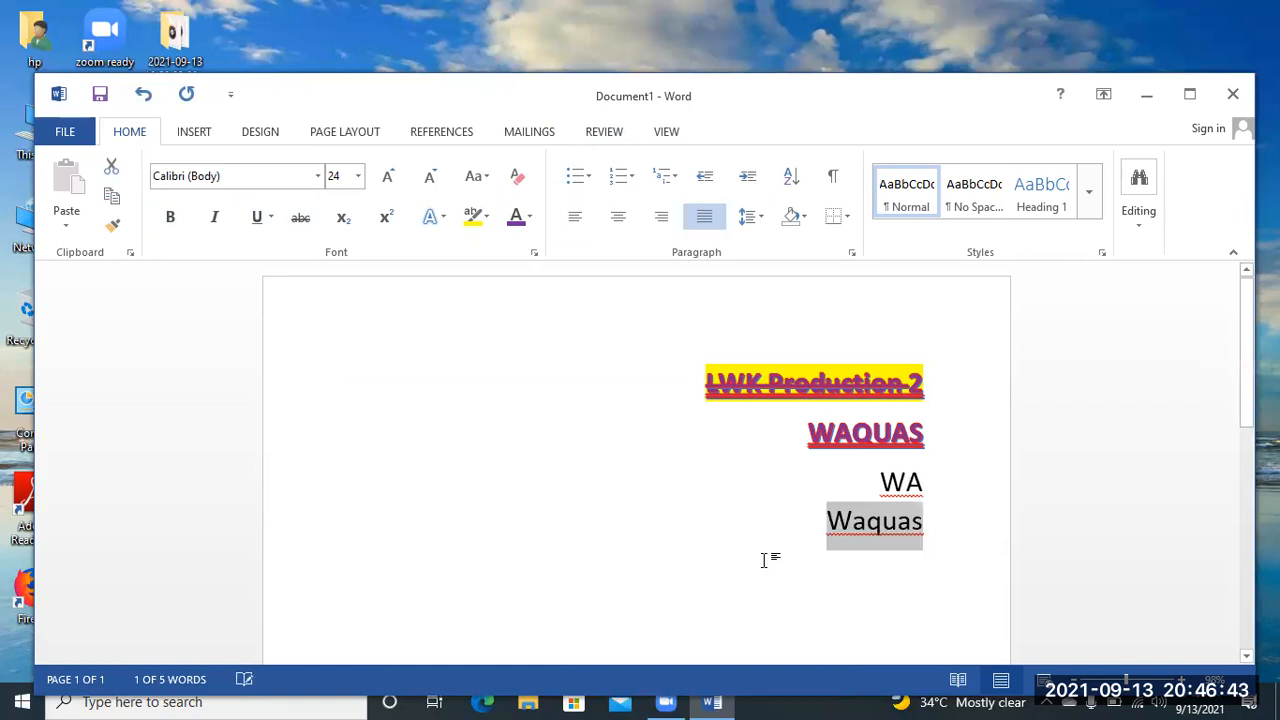
{"action": "left_click", "coordinate": [697, 491]}
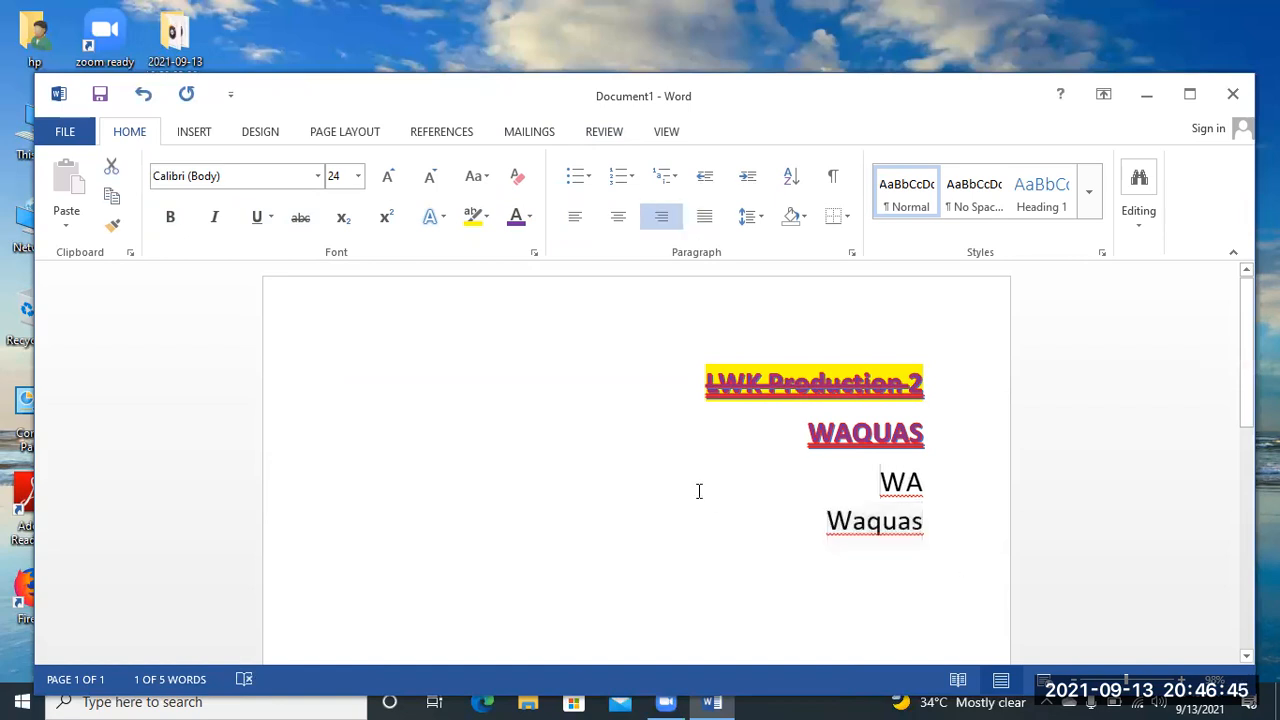
Step: Copy the formatting of LWK in the title onto the mixed-case name with Format Painter, and undo it
{"action": "left_click", "coordinate": [933, 436]}
{"action": "left_click_drag", "start_coordinate": [933, 436], "coordinate": [818, 443]}
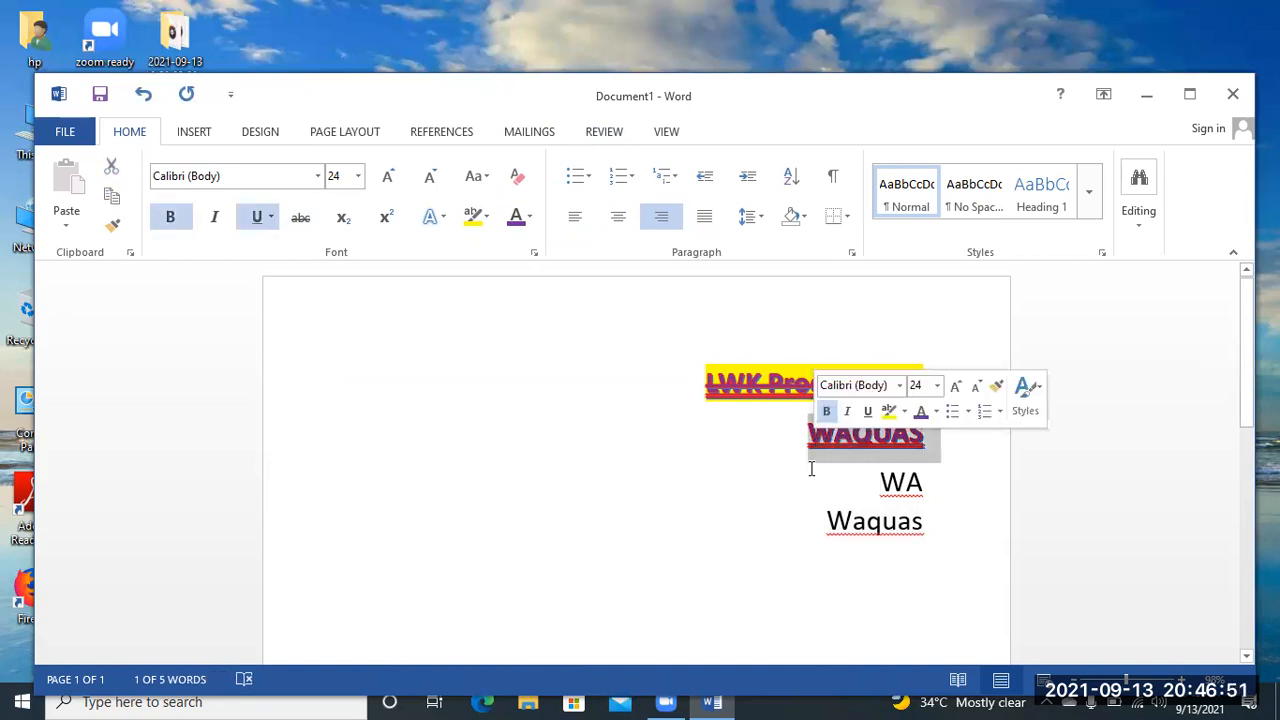
{"action": "left_click", "coordinate": [745, 383]}
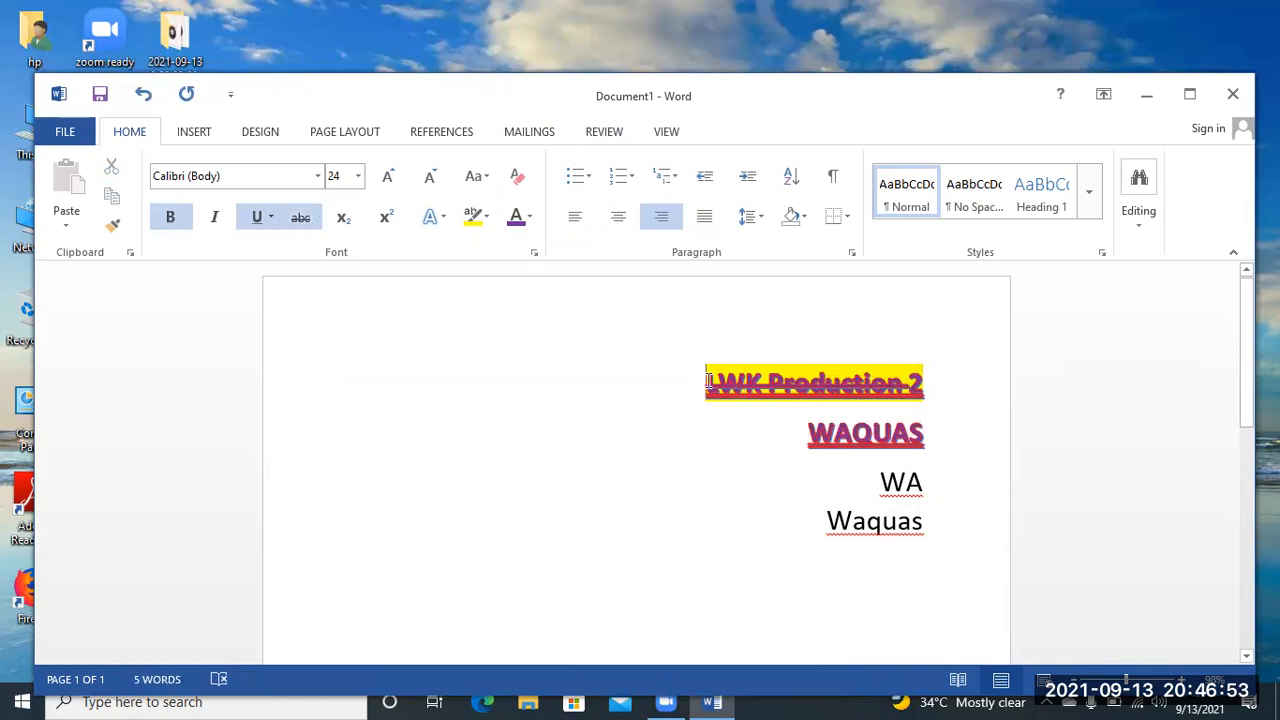
{"action": "left_click_drag", "start_coordinate": [707, 380], "coordinate": [762, 380]}
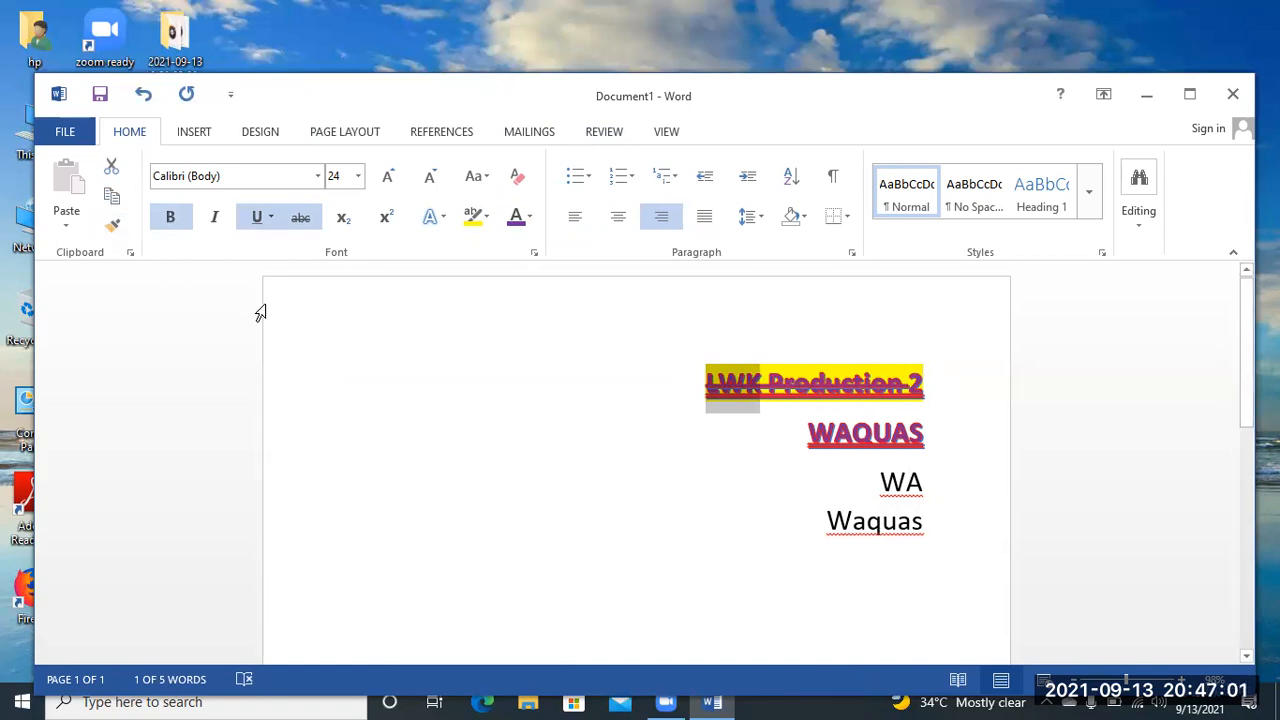
{"action": "left_click", "coordinate": [113, 228]}
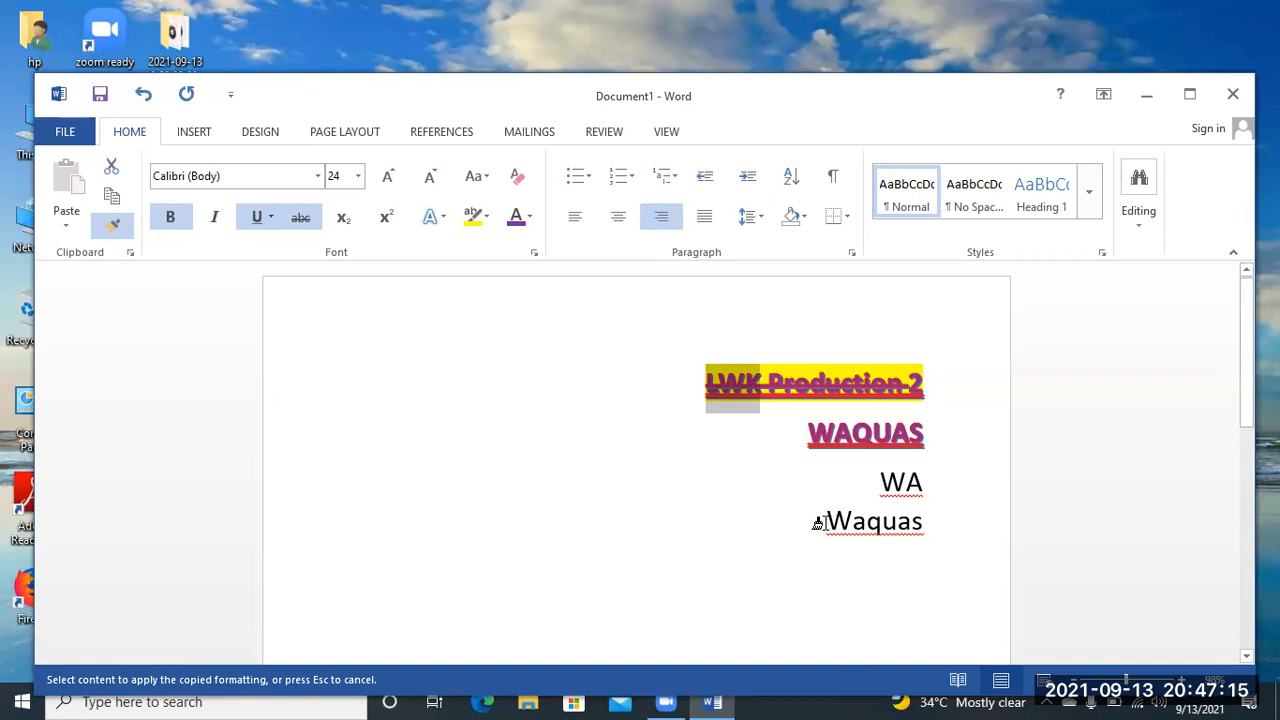
{"action": "left_click_drag", "start_coordinate": [820, 522], "coordinate": [920, 522]}
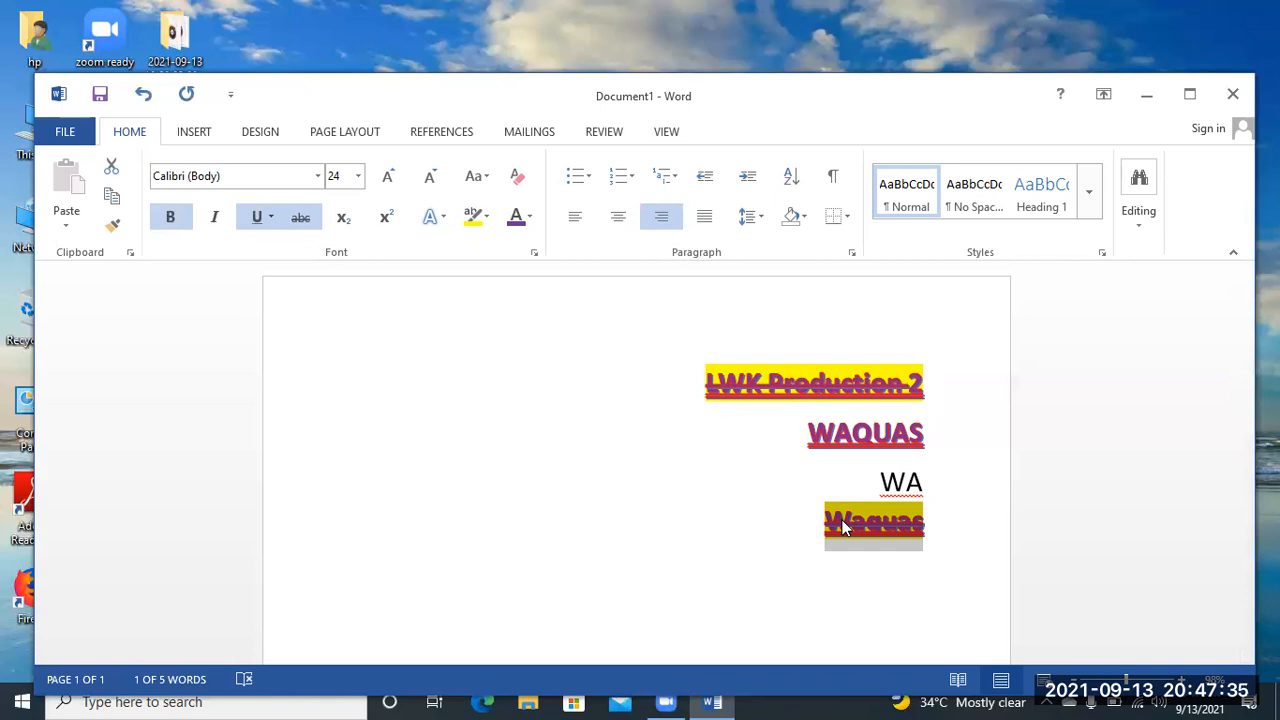
{"action": "key", "text": "ctrl+z"}
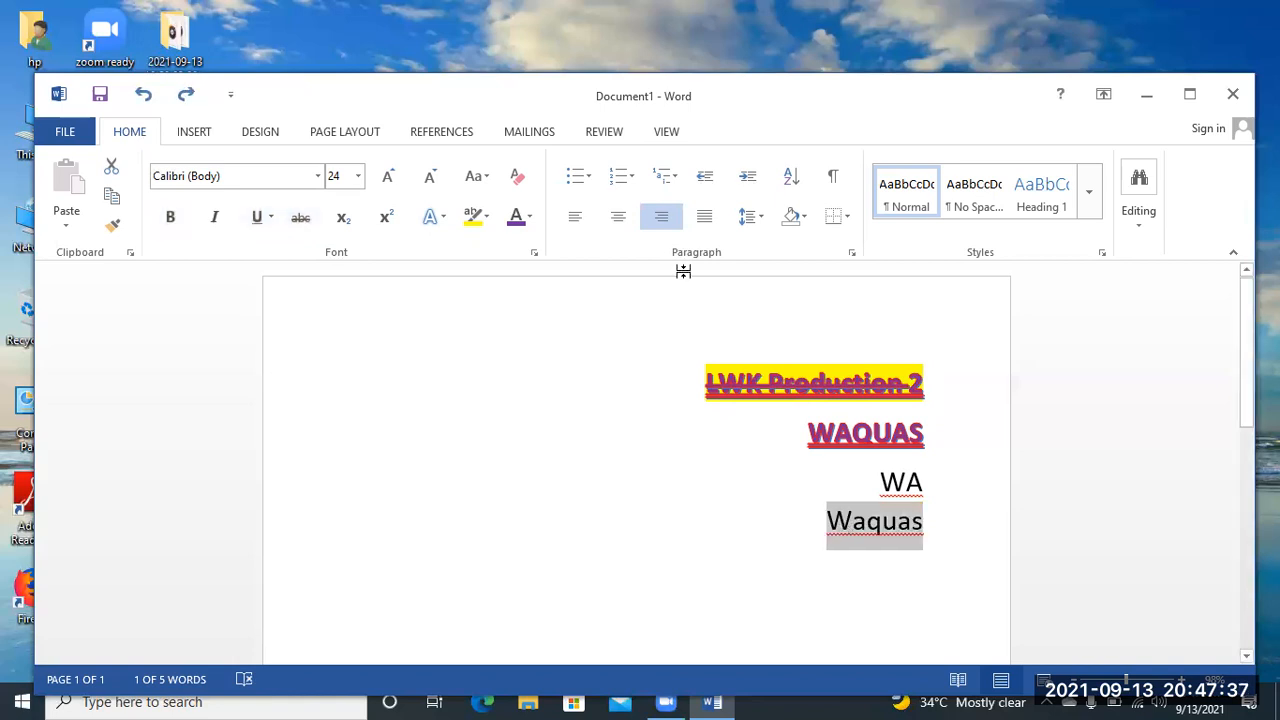
Step: Use Format Painter to copy the title's formatting onto the last two lines, and undo the change
{"action": "left_click_drag", "start_coordinate": [752, 376], "coordinate": [727, 378]}
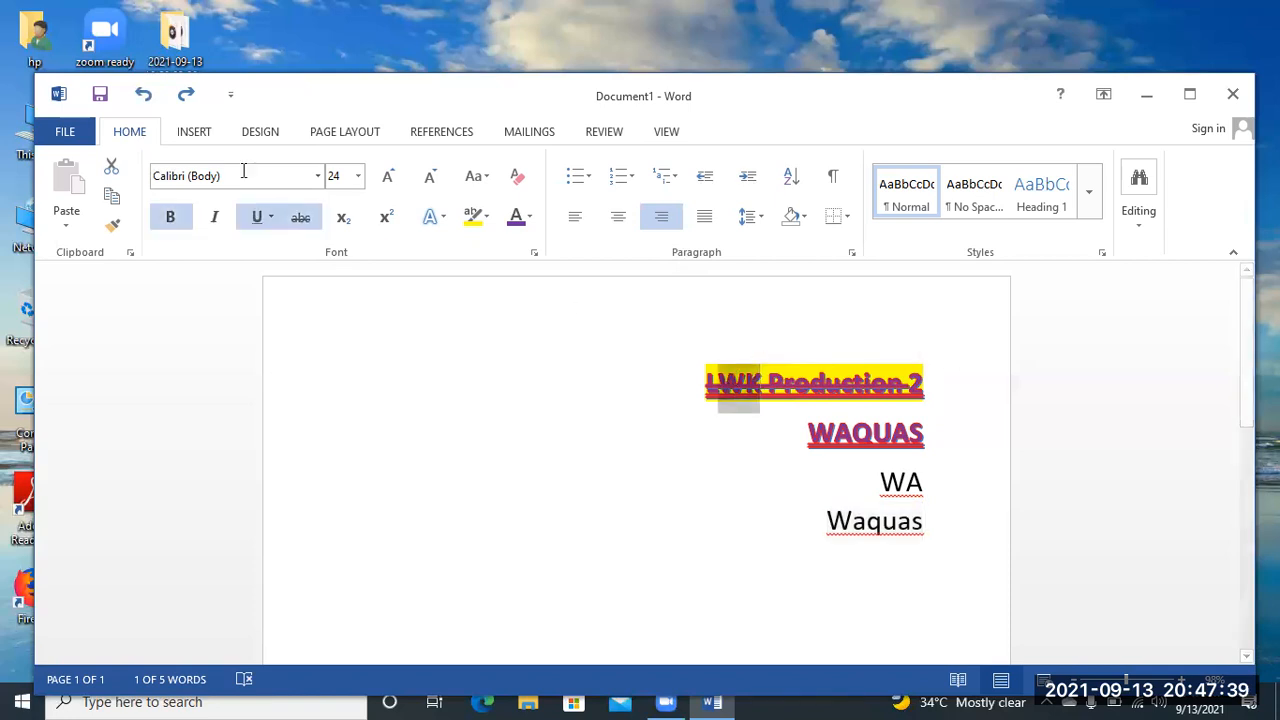
{"action": "left_click", "coordinate": [110, 230]}
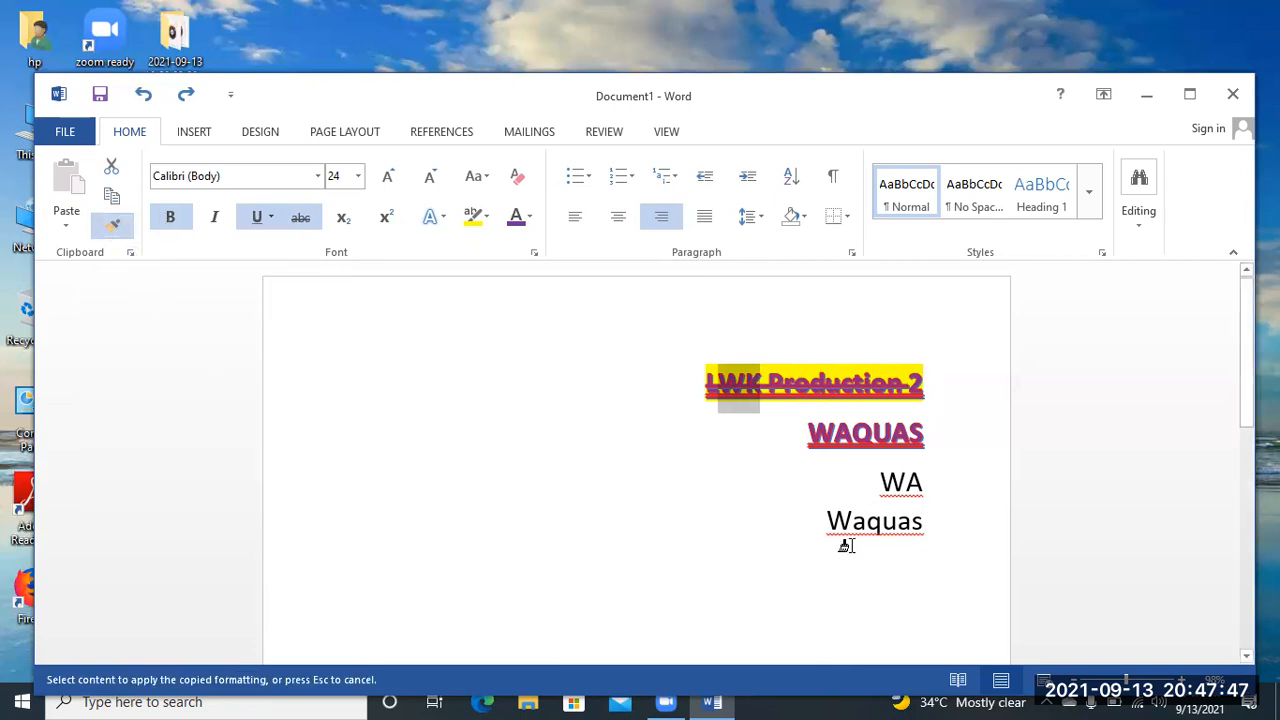
{"action": "left_click_drag", "start_coordinate": [817, 523], "coordinate": [935, 530]}
{"action": "left_click", "coordinate": [736, 445]}
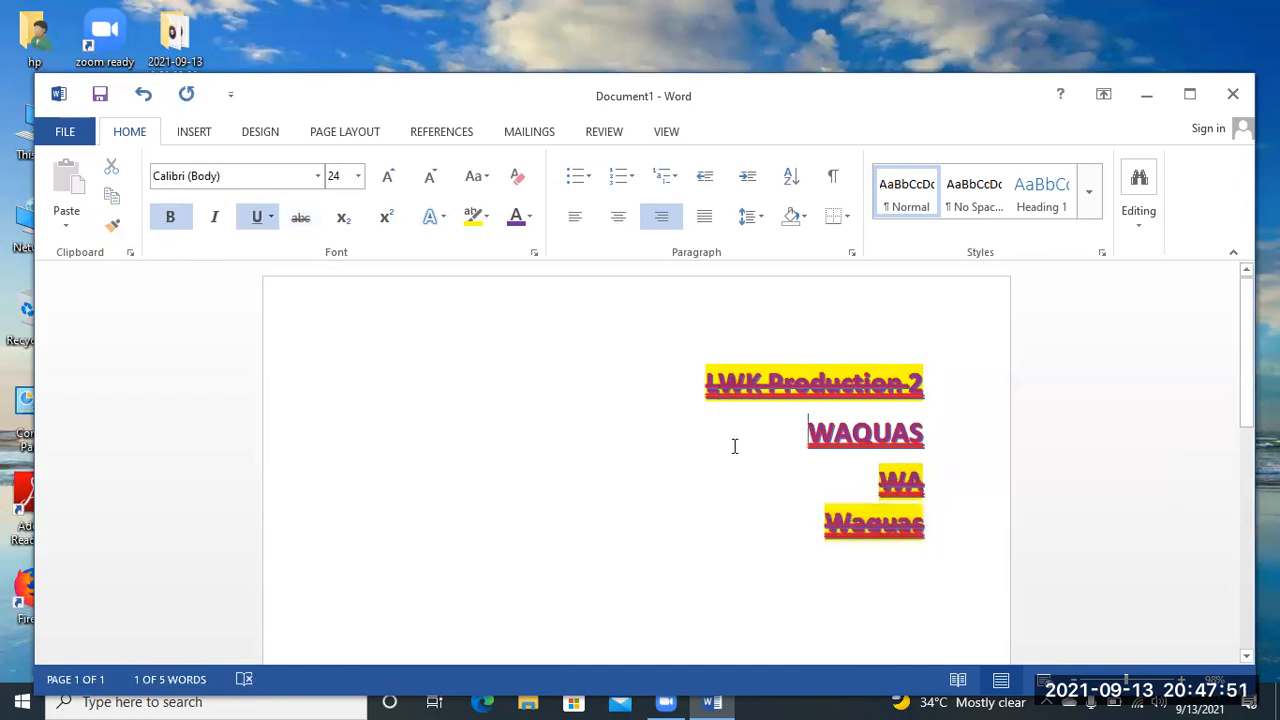
{"action": "key", "text": "ctrl+z"}
Step: Keep Format Painter active to copy the title's formatting onto the mixed-case name and WA separately, and undo both applications
{"action": "left_click_drag", "start_coordinate": [785, 380], "coordinate": [706, 383]}
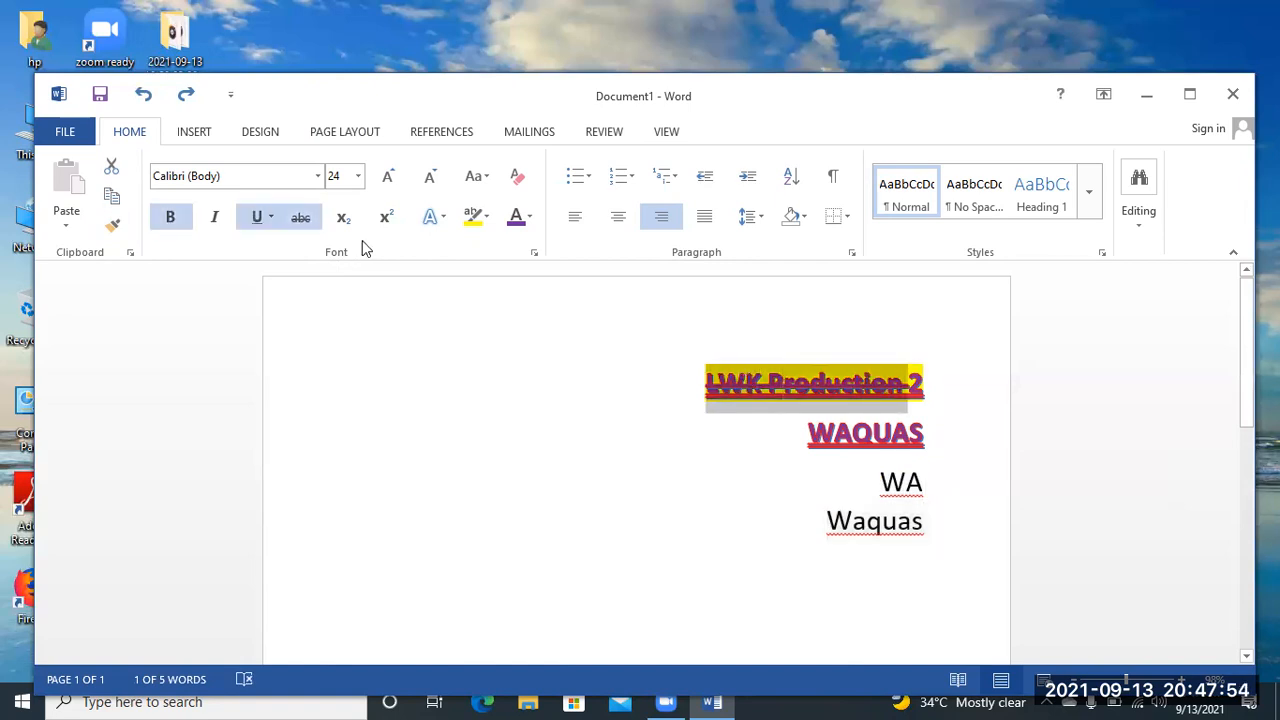
{"action": "left_click", "coordinate": [113, 225]}
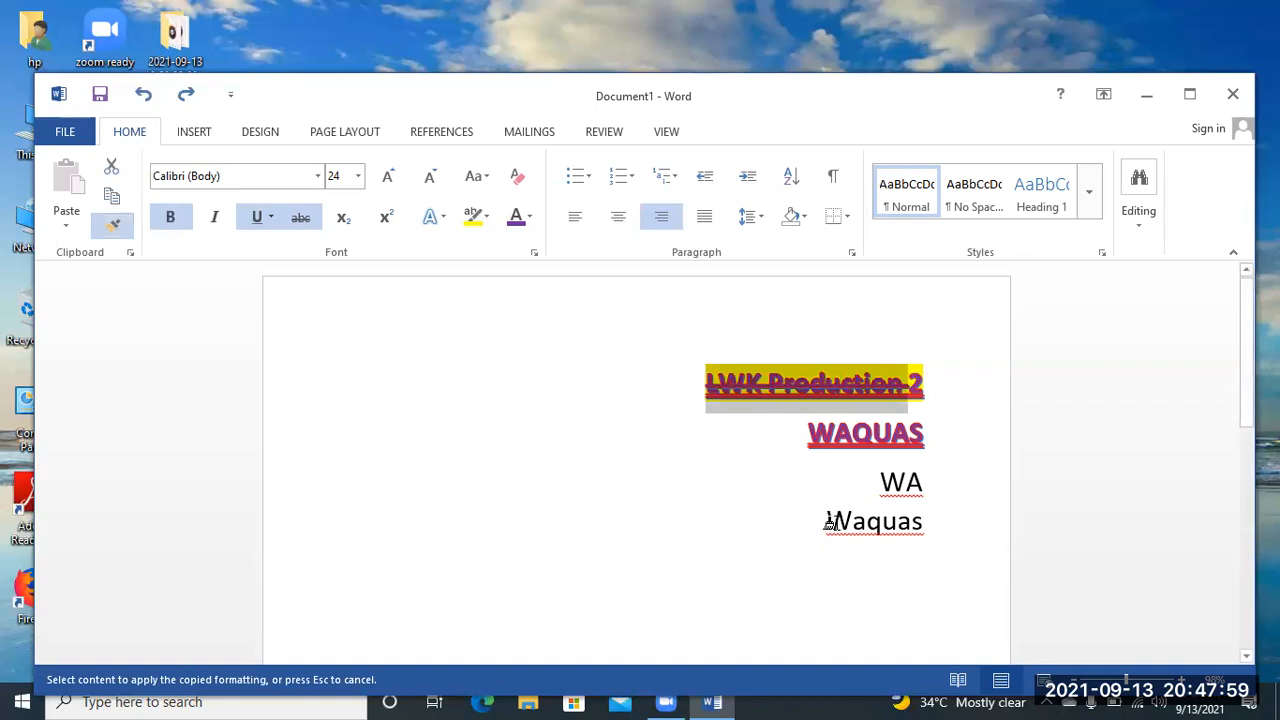
{"action": "left_click_drag", "start_coordinate": [820, 523], "coordinate": [920, 524]}
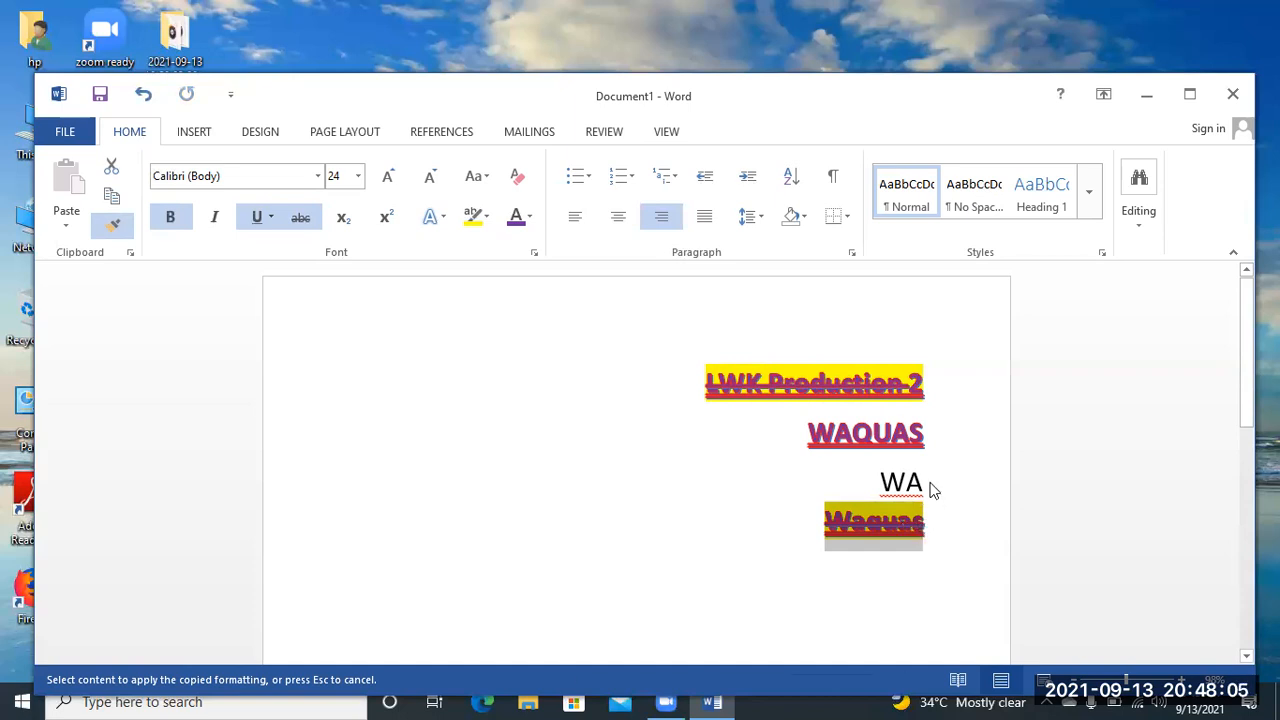
{"action": "left_click_drag", "start_coordinate": [878, 481], "coordinate": [912, 480]}
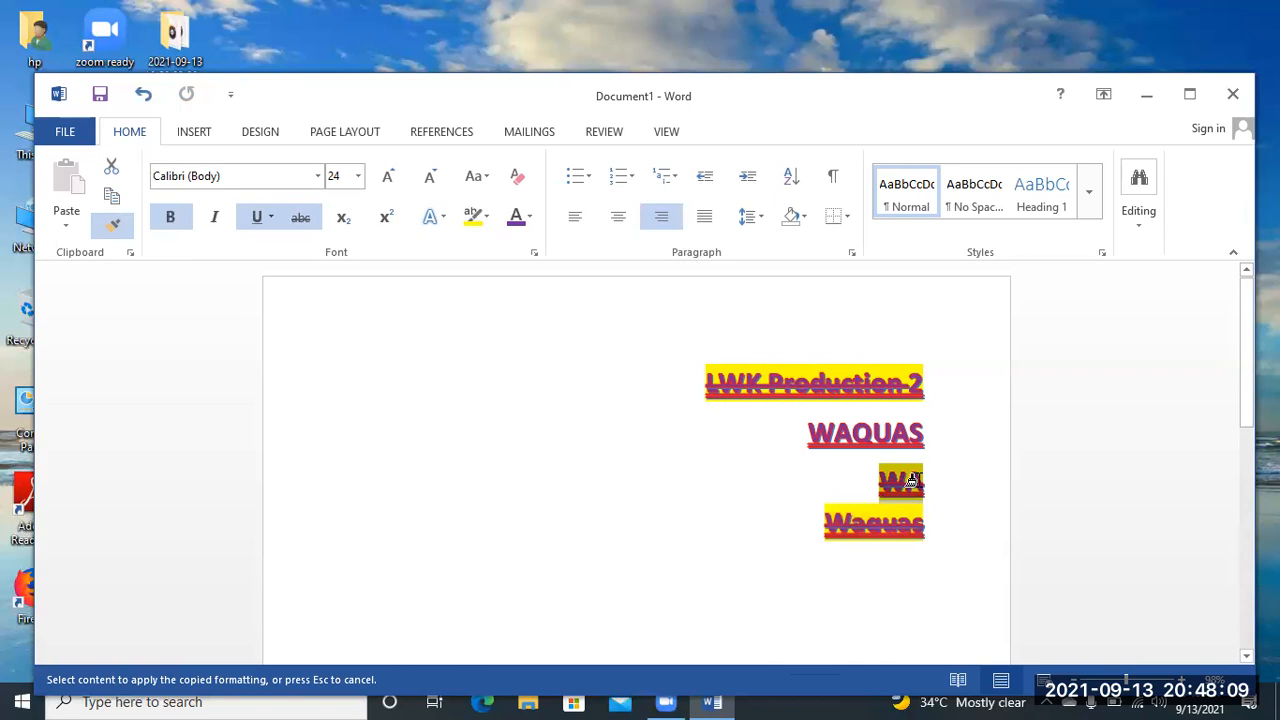
{"action": "key", "text": "ctrl+z"}
{"action": "key", "text": "ctrl+z"}
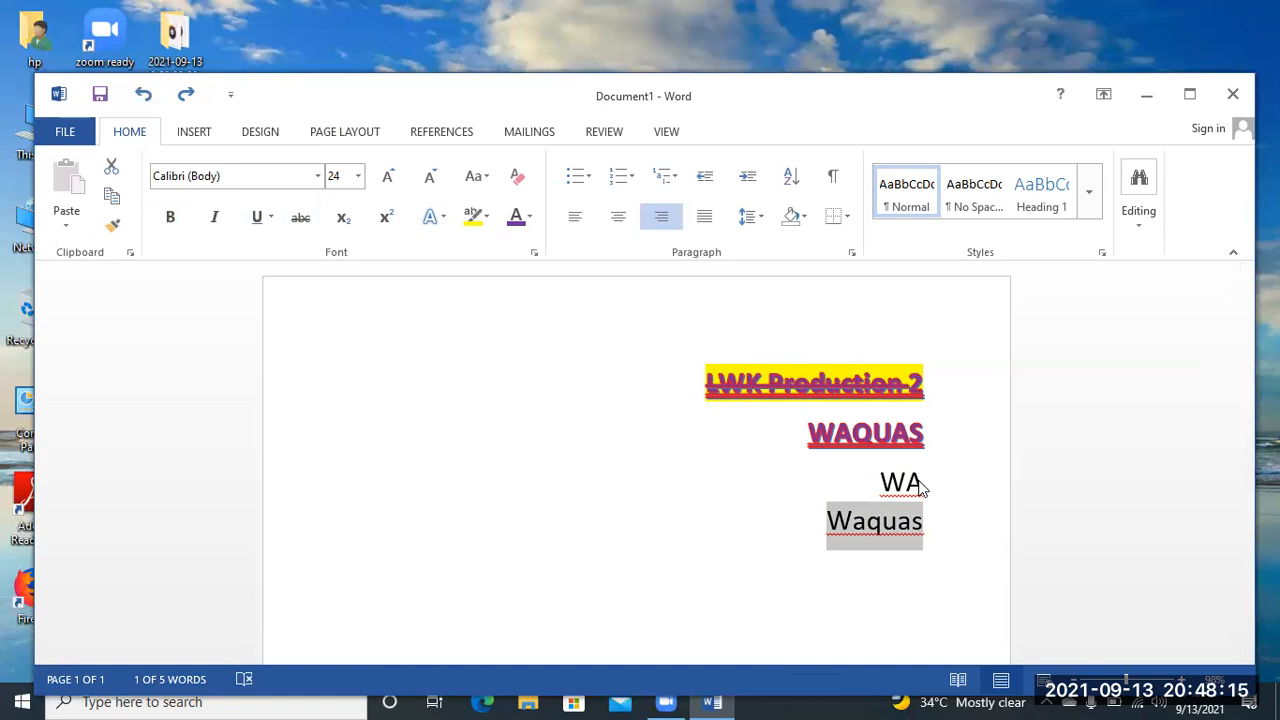
Step: Clear all formatting from LWK in the title, try selecting the full text and the title, and undo the clearing
{"action": "left_click_drag", "start_coordinate": [760, 381], "coordinate": [705, 386]}
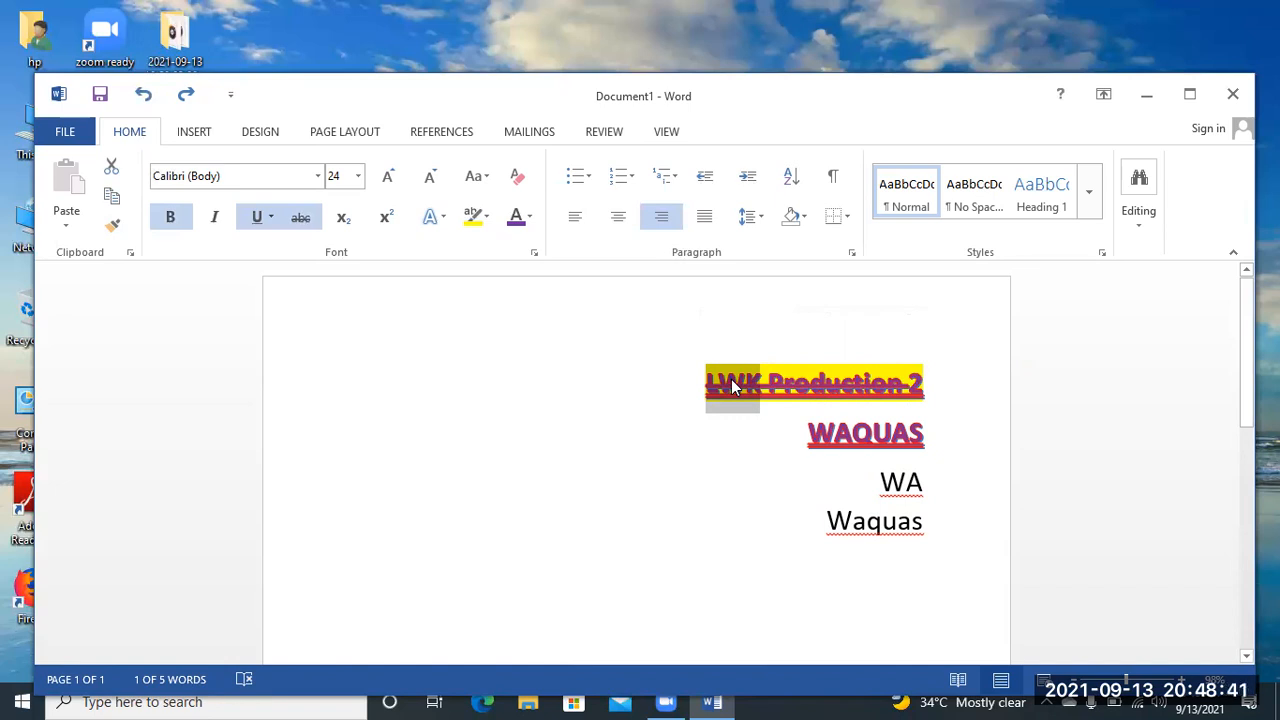
{"action": "left_click", "coordinate": [517, 180]}
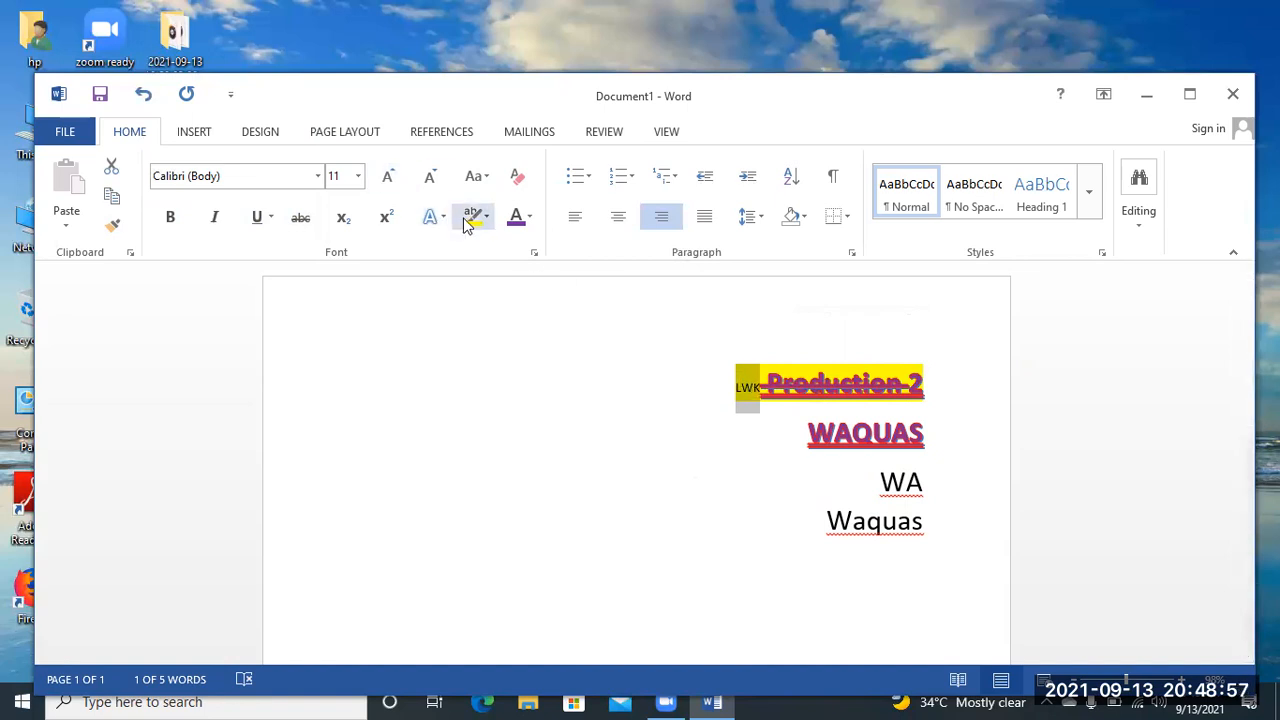
{"action": "left_click", "coordinate": [745, 418]}
{"action": "left_click_drag", "start_coordinate": [731, 381], "coordinate": [915, 541]}
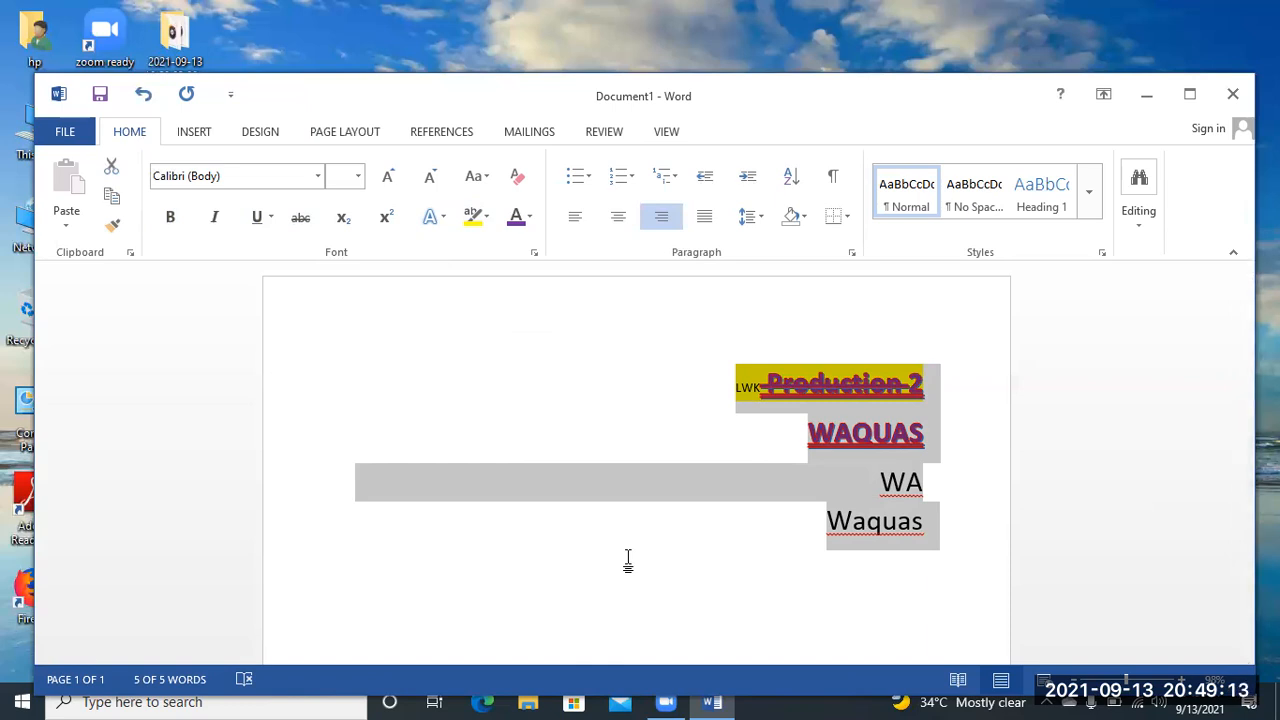
{"action": "left_click", "coordinate": [686, 409]}
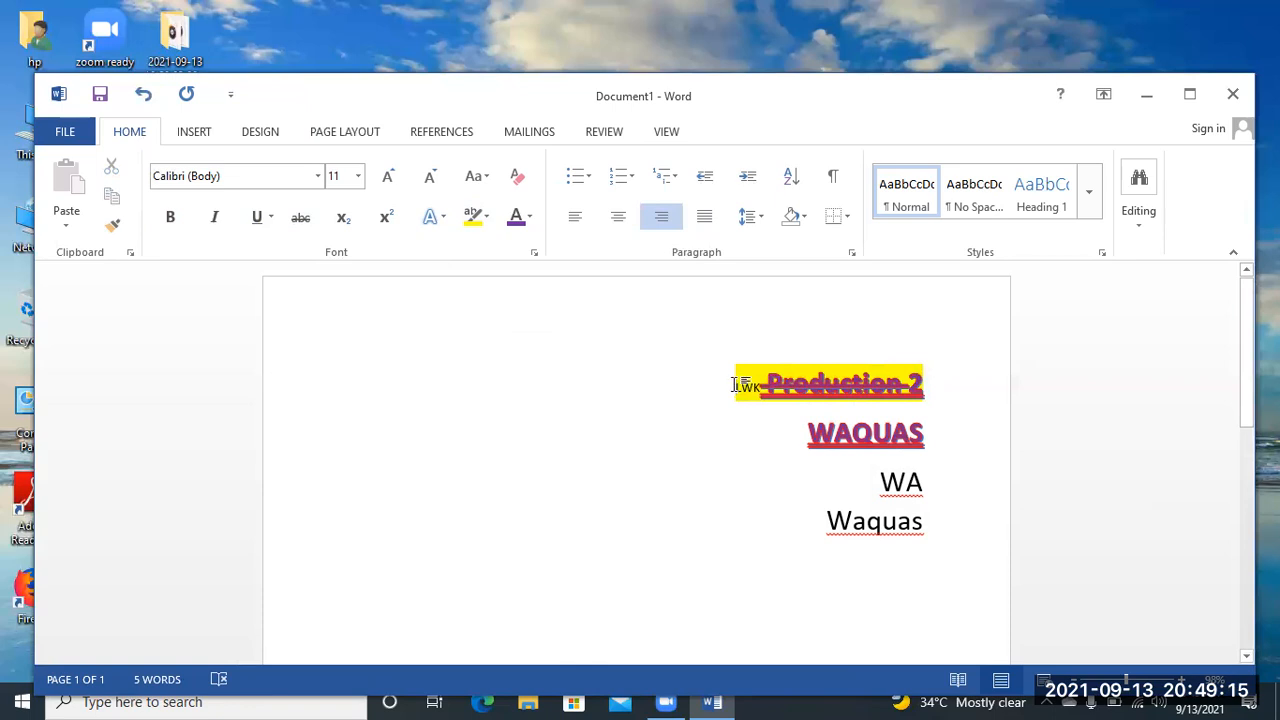
{"action": "left_click_drag", "start_coordinate": [736, 385], "coordinate": [946, 391]}
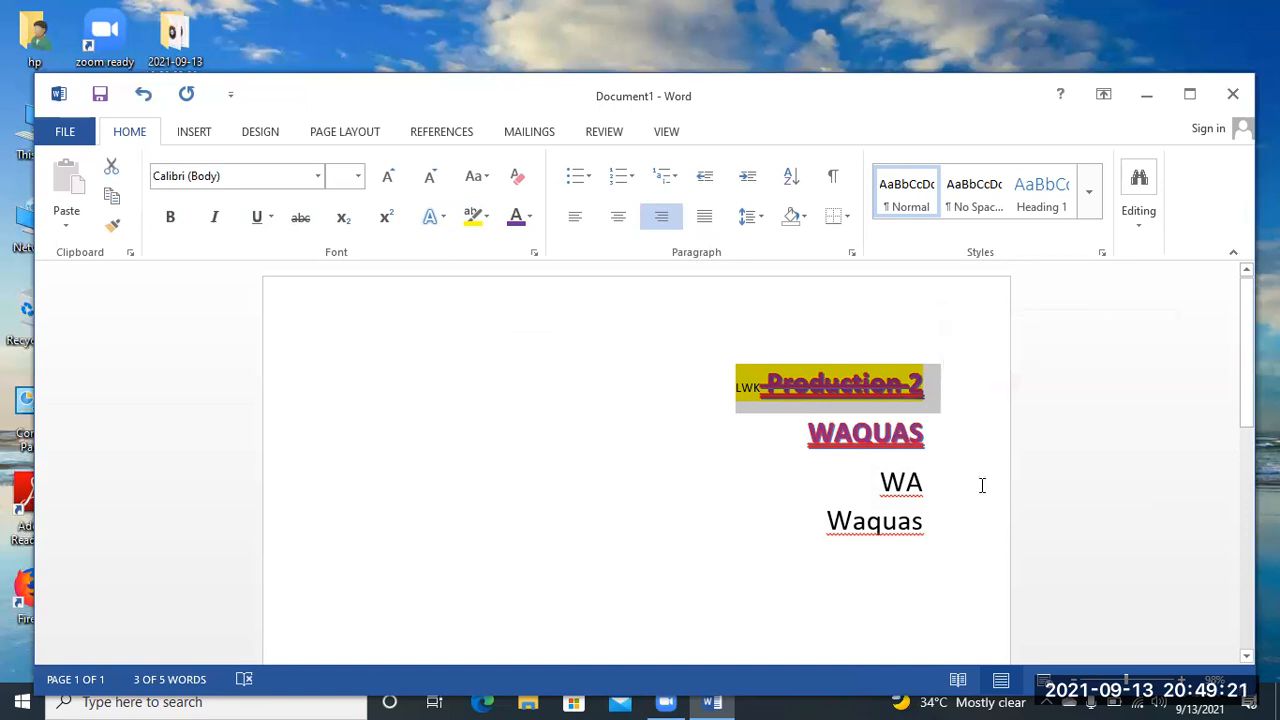
{"action": "key", "text": "ctrl+z"}
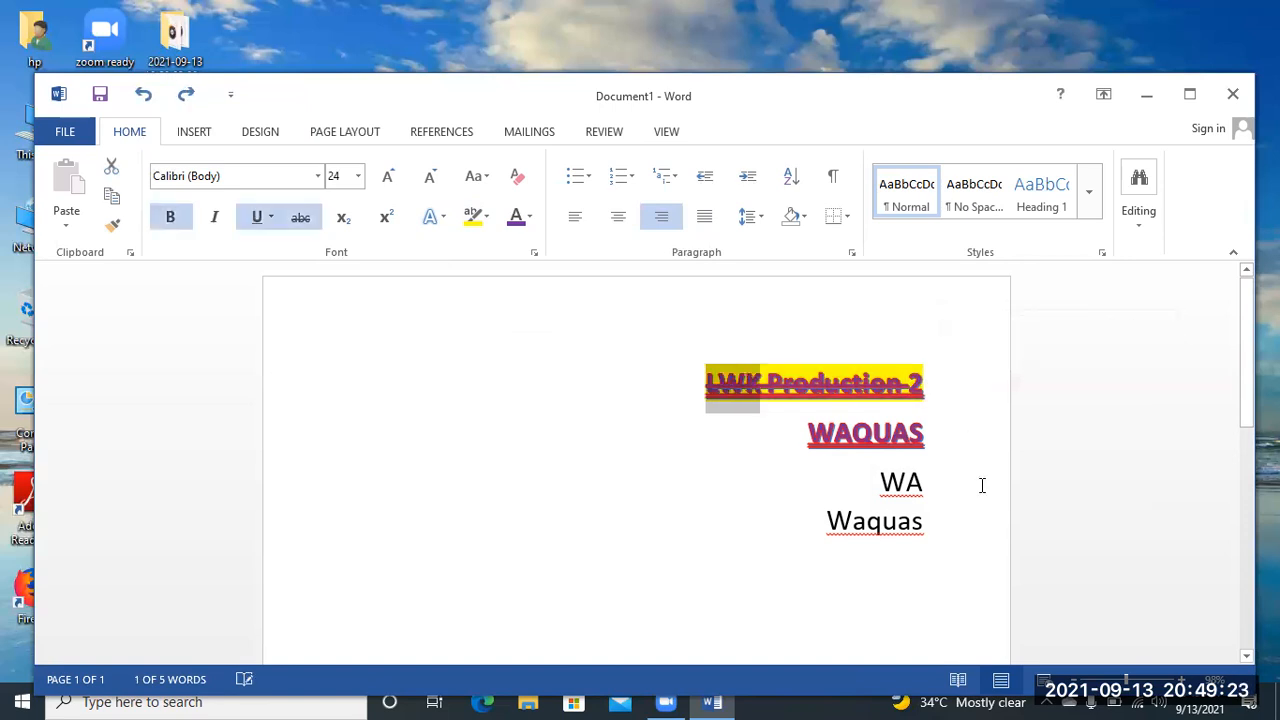
Step: Undo the alignment changes and the entry of every line below the title
{"action": "key", "text": "ctrl+z"}
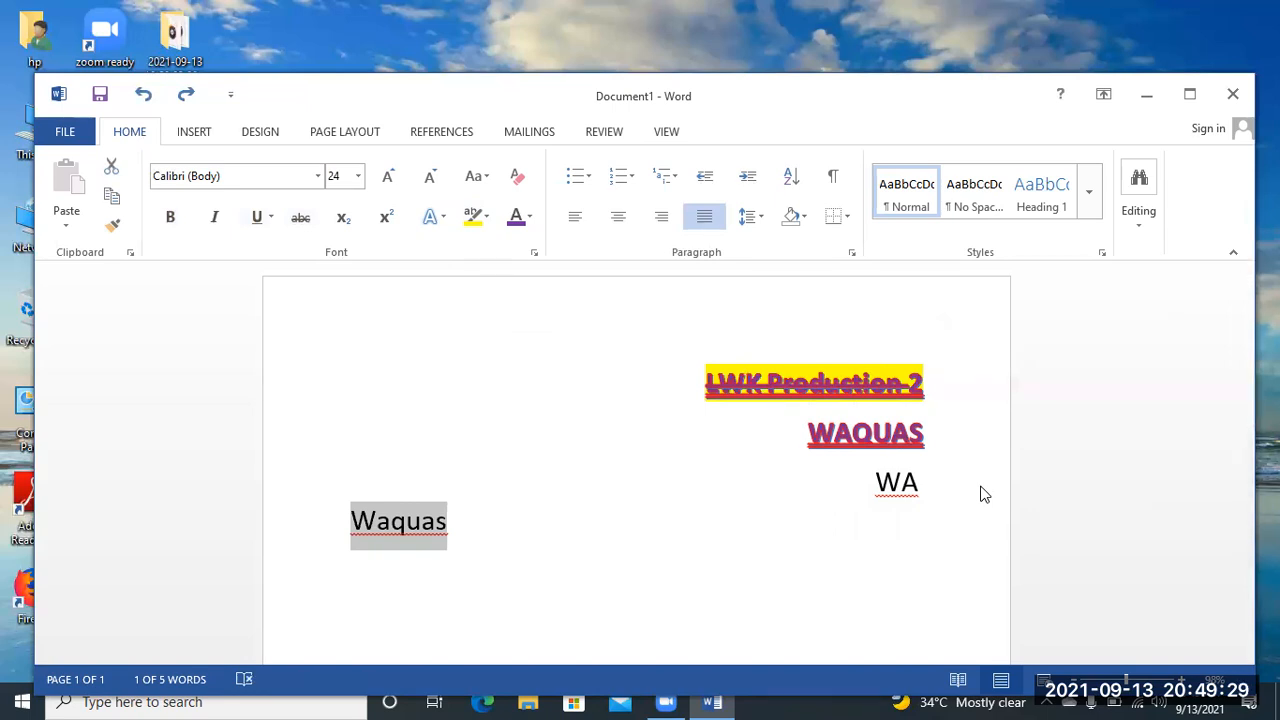
{"action": "key", "text": "ctrl+z"}
{"action": "key", "text": "ctrl+z"}
{"action": "key", "text": "ctrl+z"}
{"action": "key", "text": "ctrl+z"}
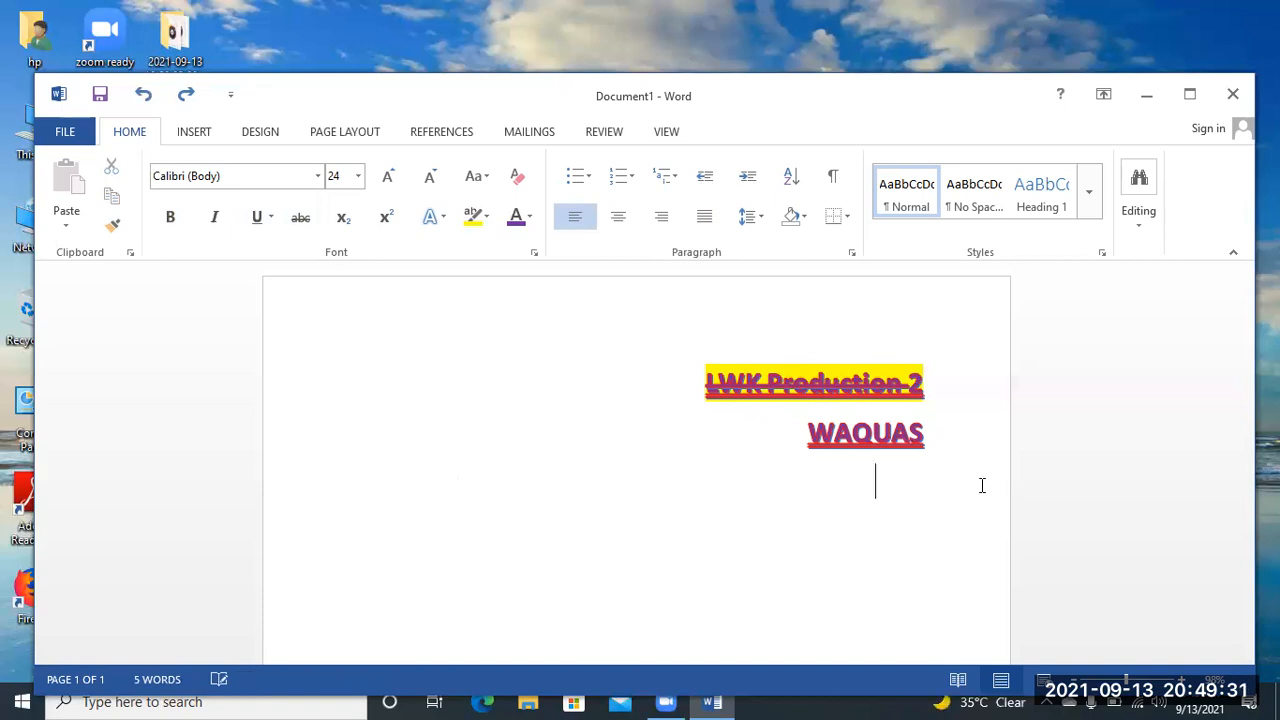
{"action": "key", "text": "ctrl+z"}
{"action": "key", "text": "ctrl+z"}
{"action": "key", "text": "ctrl+z"}
{"action": "key", "text": "ctrl+z"}
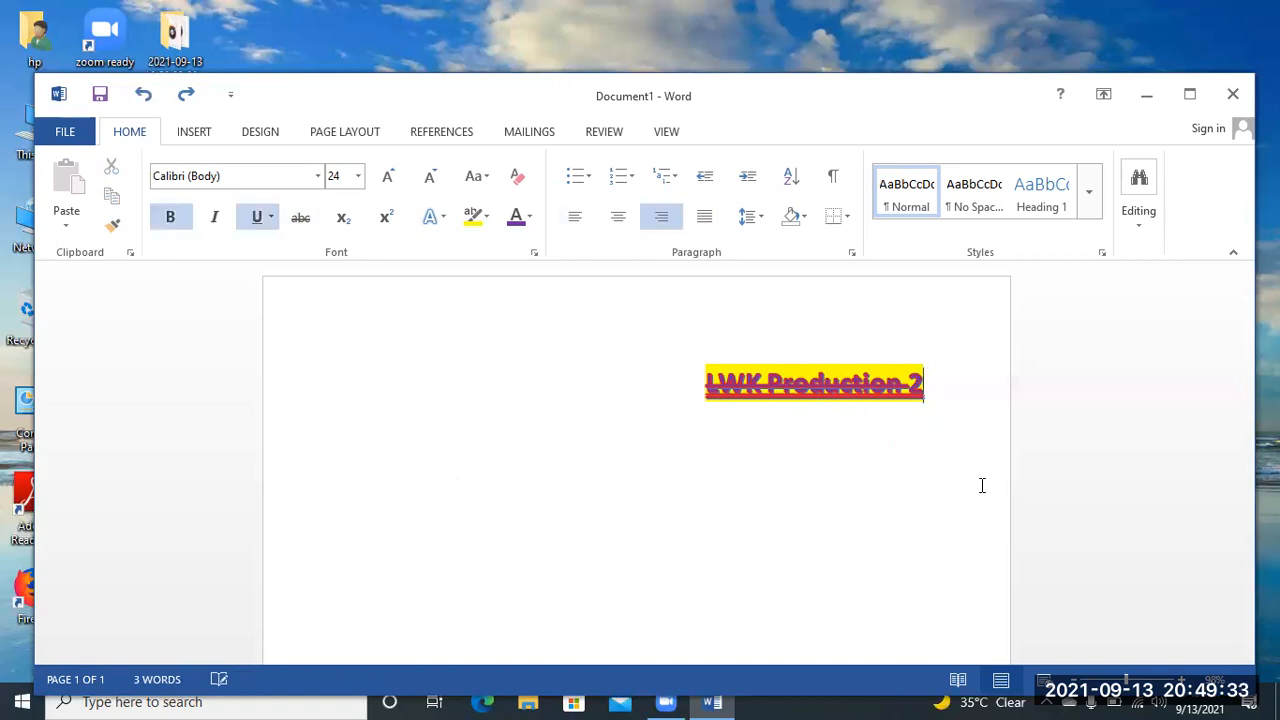
Step: Undo the title's yellow highlight, font colour, text effect and right alignment
{"action": "key", "text": "ctrl+z"}
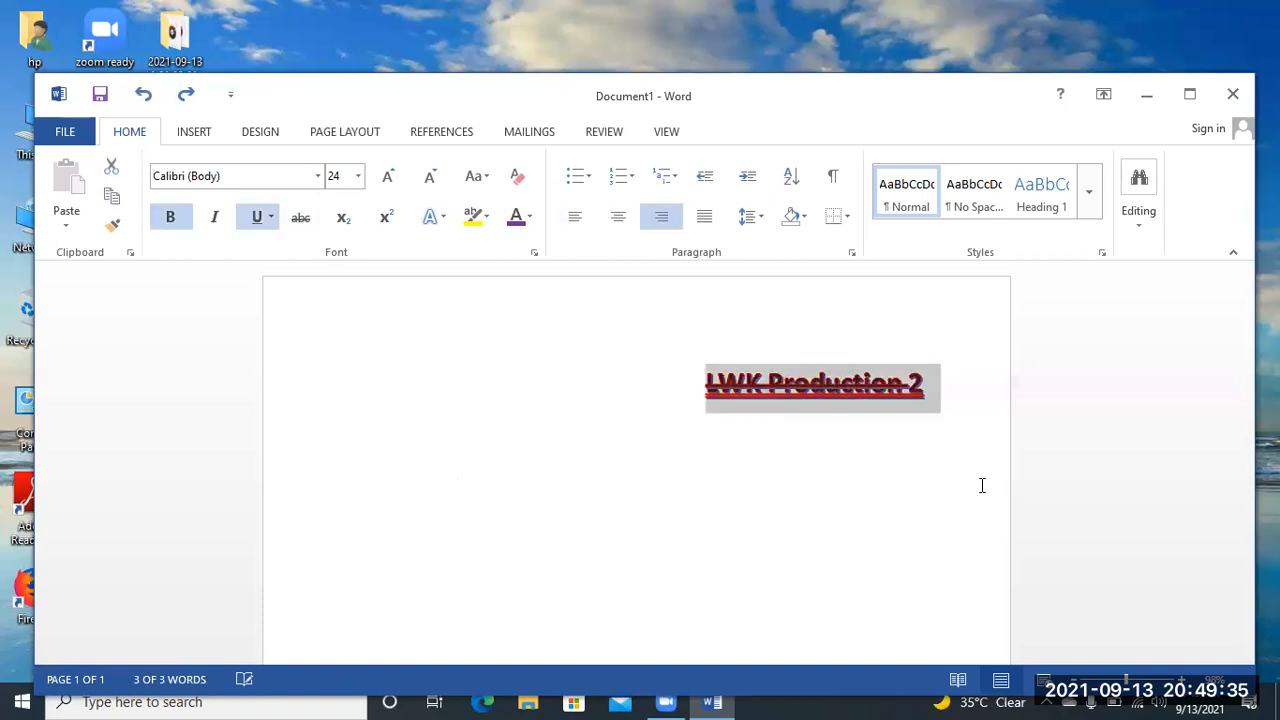
{"action": "key", "text": "ctrl+z"}
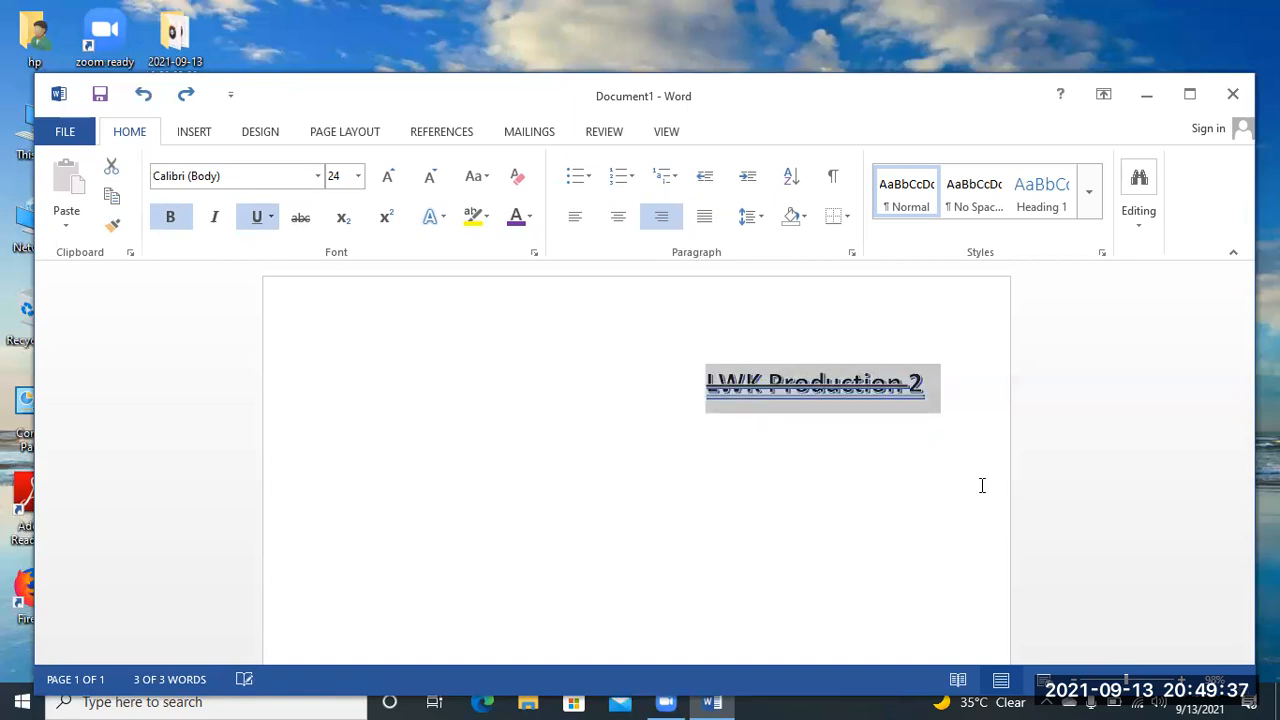
{"action": "key", "text": "ctrl+z"}
{"action": "key", "text": "ctrl+z"}
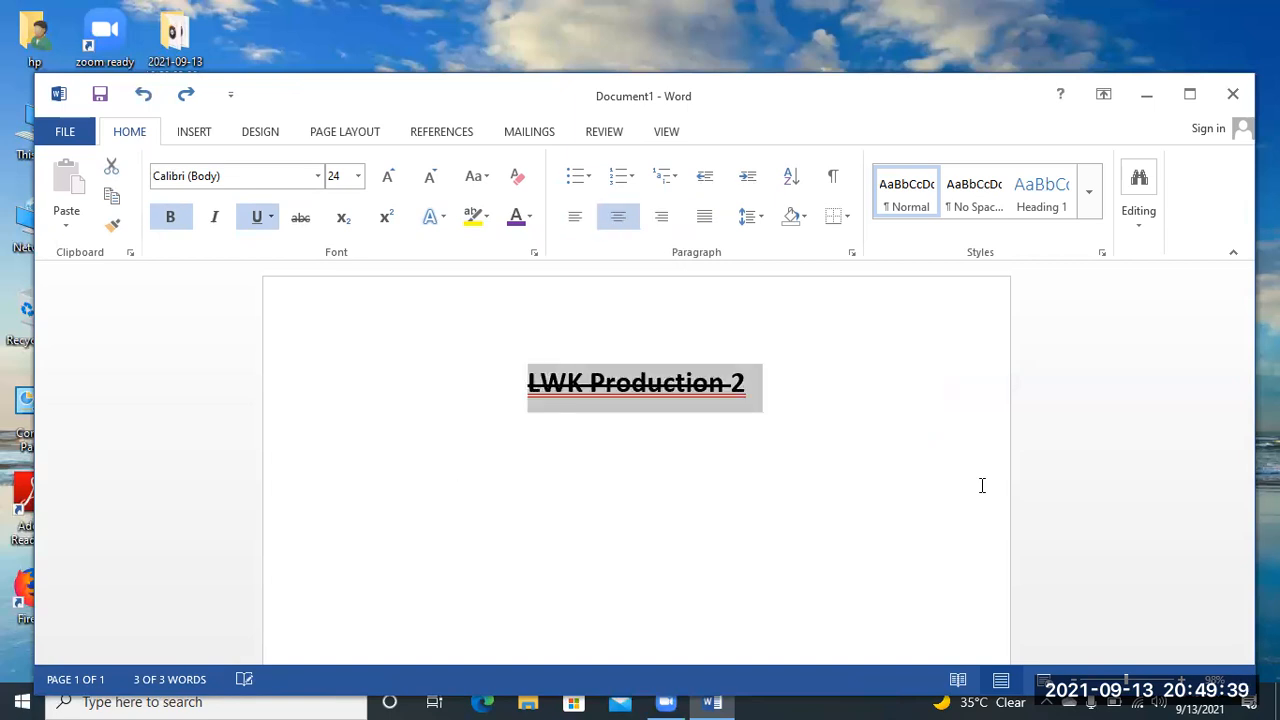
Step: Undo the formatting and entry of the 2 in the title, together with the title's strikethrough
{"action": "key", "text": "ctrl+z"}
{"action": "key", "text": "ctrl+z"}
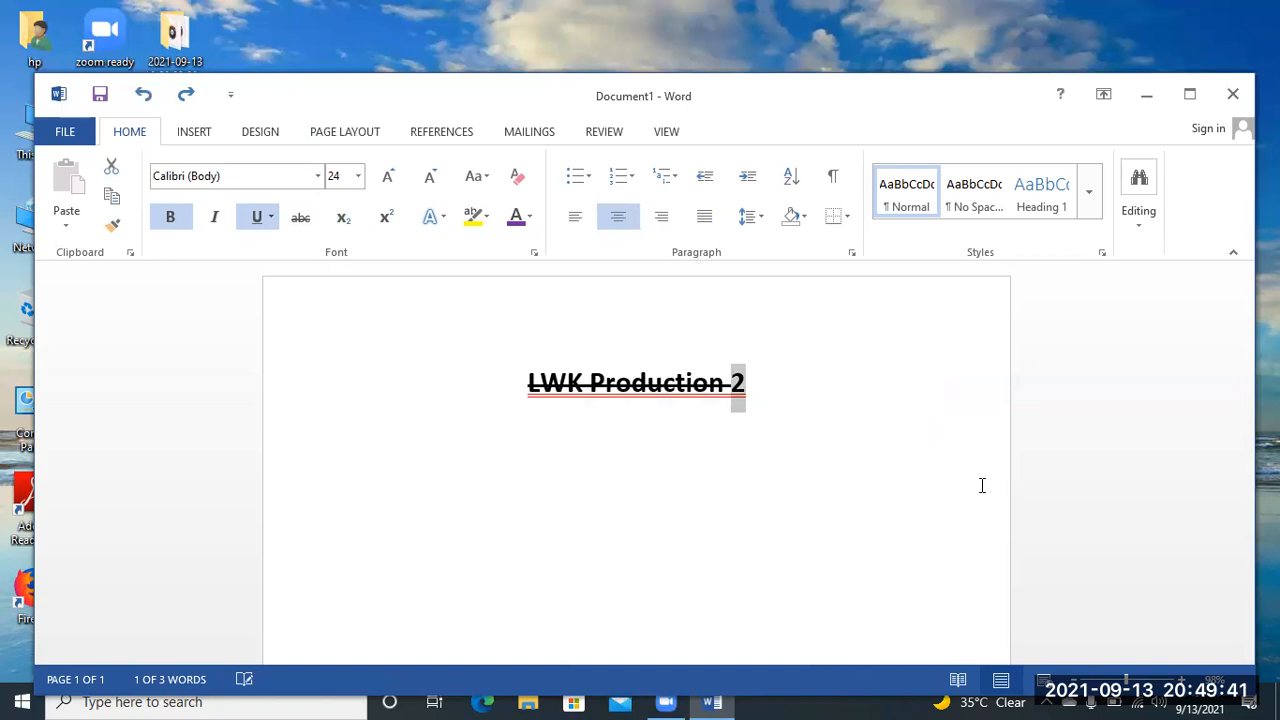
{"action": "key", "text": "ctrl+z"}
{"action": "key", "text": "ctrl+z"}
{"action": "key", "text": "ctrl+z"}
{"action": "key", "text": "ctrl+z"}
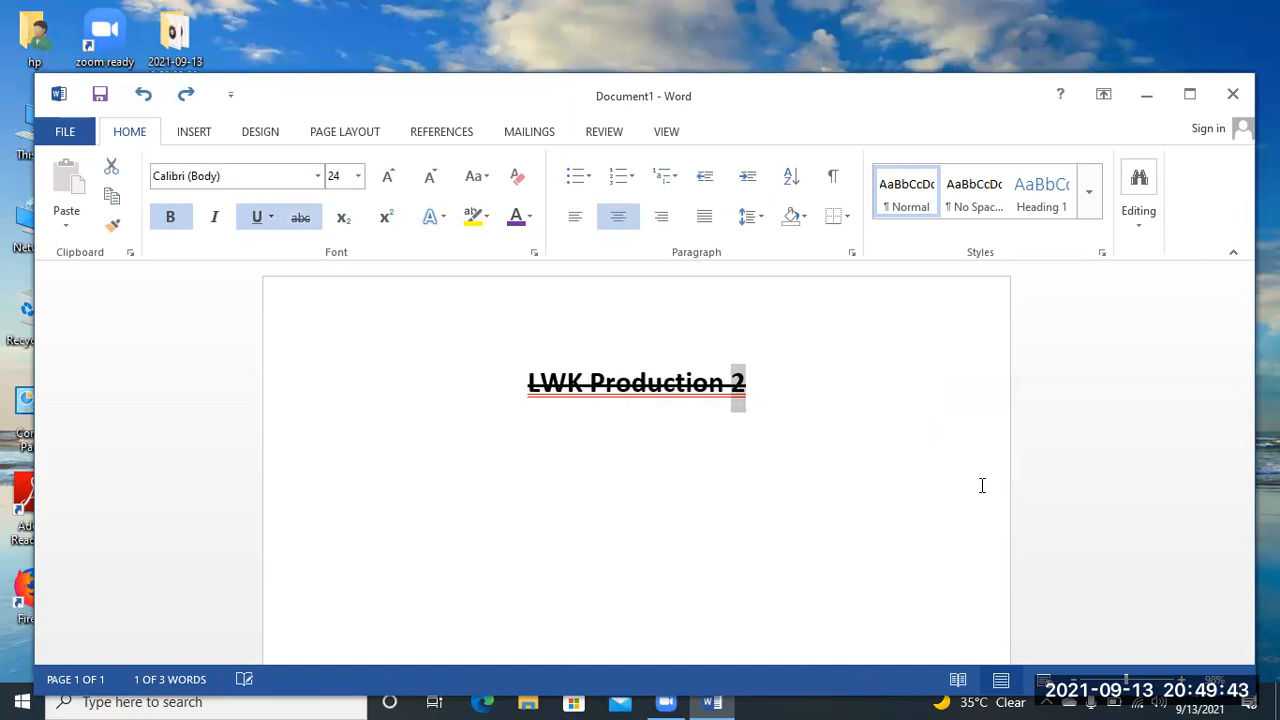
{"action": "key", "text": "ctrl+z"}
{"action": "key", "text": "ctrl+z"}
{"action": "key", "text": "ctrl+z"}
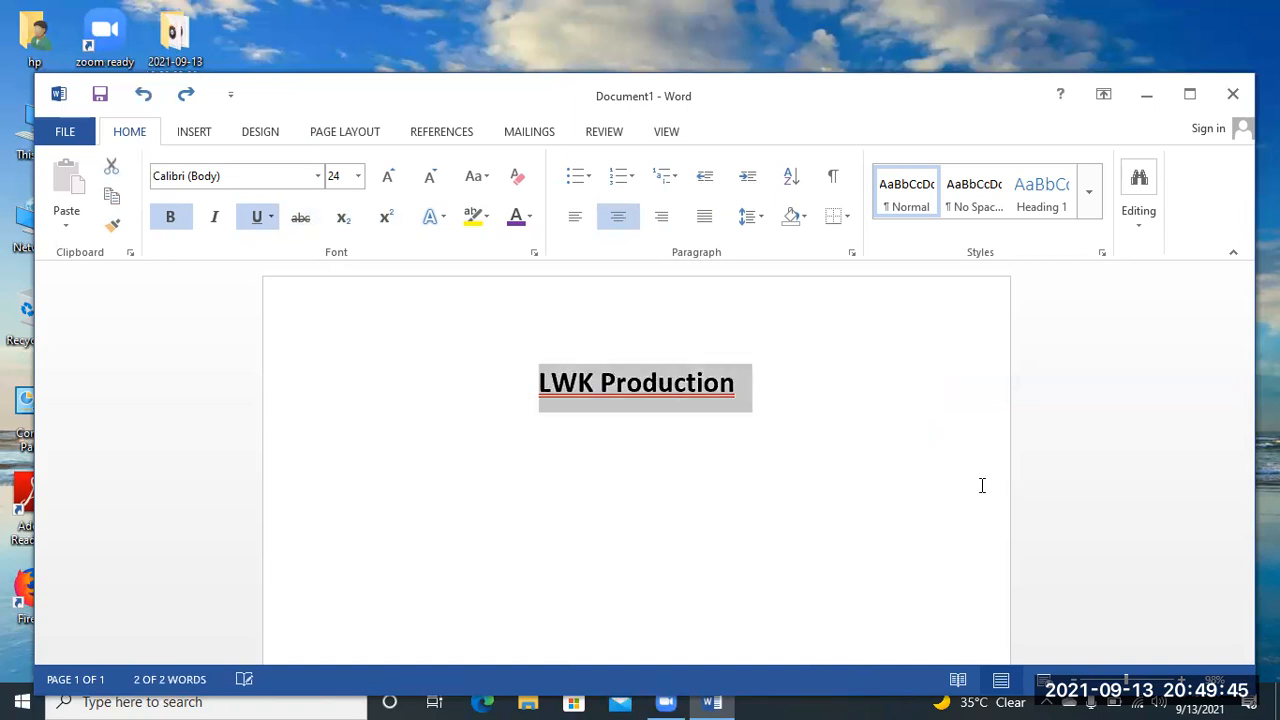
Step: Undo all underline formatting on the LWK Production title
{"action": "key", "text": "ctrl+z"}
{"action": "key", "text": "ctrl+z"}
{"action": "key", "text": "ctrl+z"}
{"action": "key", "text": "ctrl+z"}
{"action": "key", "text": "ctrl+z"}
{"action": "key", "text": "ctrl+z"}
{"action": "key", "text": "ctrl+z"}
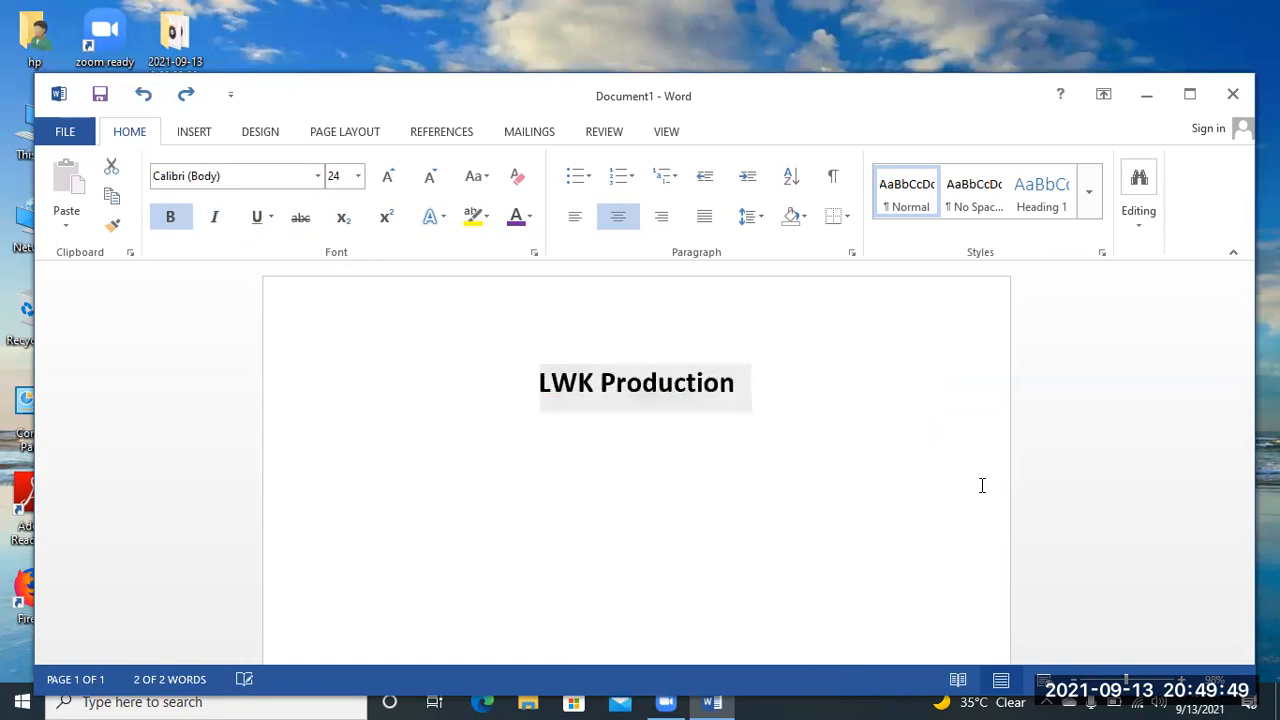
Step: Undo the title's bold and font size changes, and redo the size changes up to 20 pt
{"action": "key", "text": "ctrl+z"}
{"action": "key", "text": "ctrl+z"}
{"action": "key", "text": "ctrl+z"}
{"action": "key", "text": "ctrl+z"}
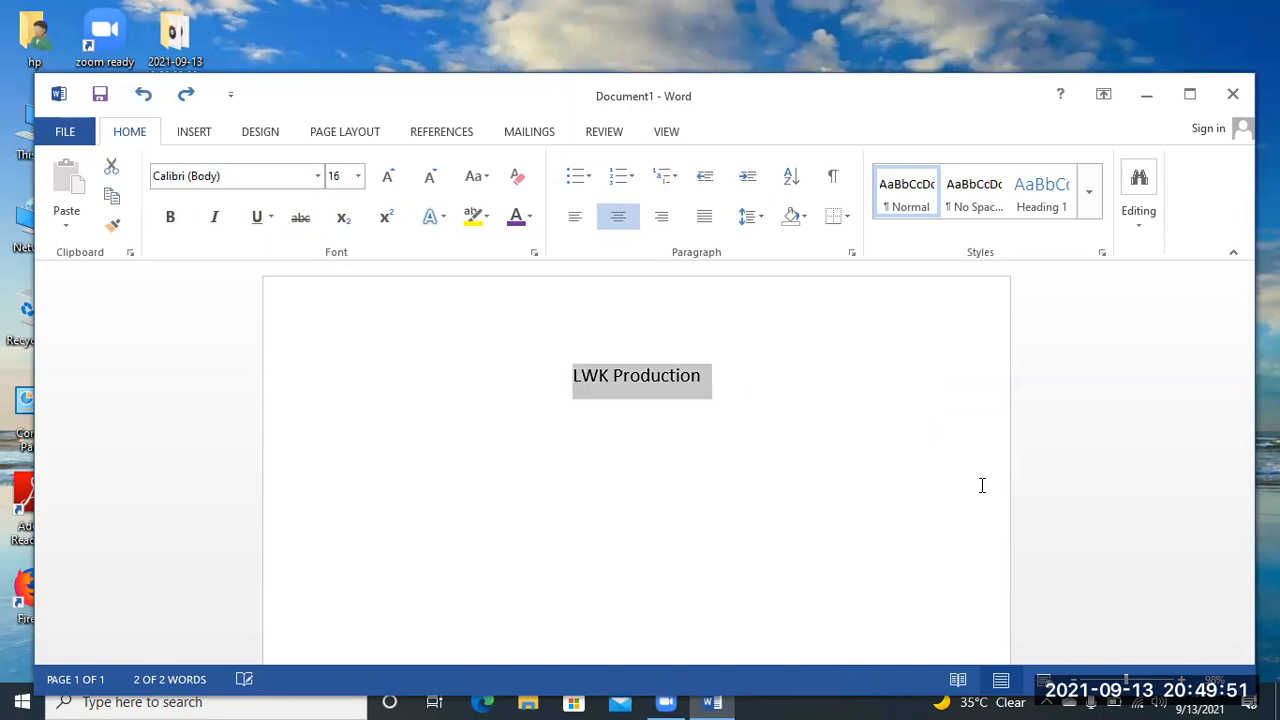
{"action": "key", "text": "ctrl+z"}
{"action": "key", "text": "ctrl+y"}
{"action": "key", "text": "ctrl+y"}
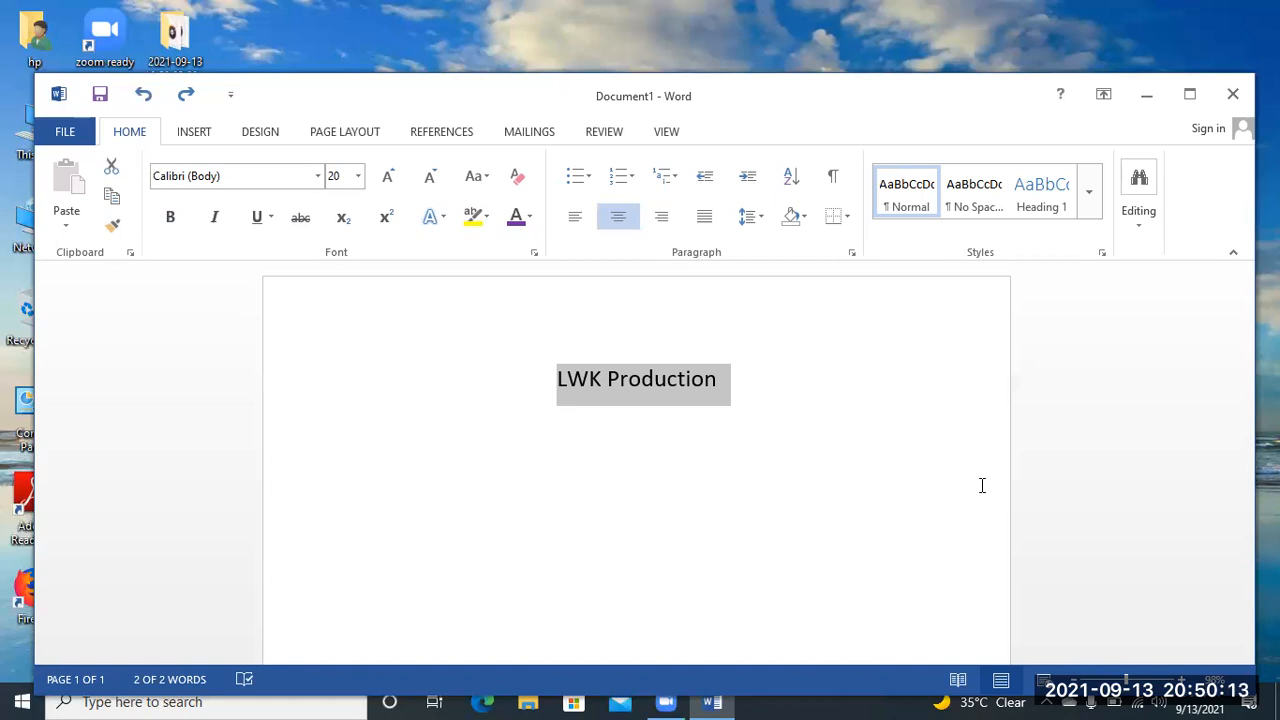
Step: Reapply the font size changes to the LWK Production title, ending at 24 pt
{"action": "key", "text": "ctrl+shift+comma"}
{"action": "key", "text": "ctrl+shift+comma"}
{"action": "key", "text": "ctrl+shift+period"}
{"action": "key", "text": "ctrl+shift+comma"}
{"action": "key", "text": "ctrl+shift+period"}
{"action": "key", "text": "ctrl+shift+period"}
{"action": "key", "text": "ctrl+shift+period"}
{"action": "key", "text": "ctrl+shift+period"}
Step: Reapply bold and a single underline to the title, leaving italic off
{"action": "key", "text": "ctrl+b"}
{"action": "key", "text": "ctrl+b"}
{"action": "key", "text": "ctrl+b"}
{"action": "key", "text": "ctrl+i"}
{"action": "key", "text": "ctrl+i"}
{"action": "key", "text": "ctrl+i"}
{"action": "key", "text": "ctrl+i"}
{"action": "key", "text": "ctrl+u"}
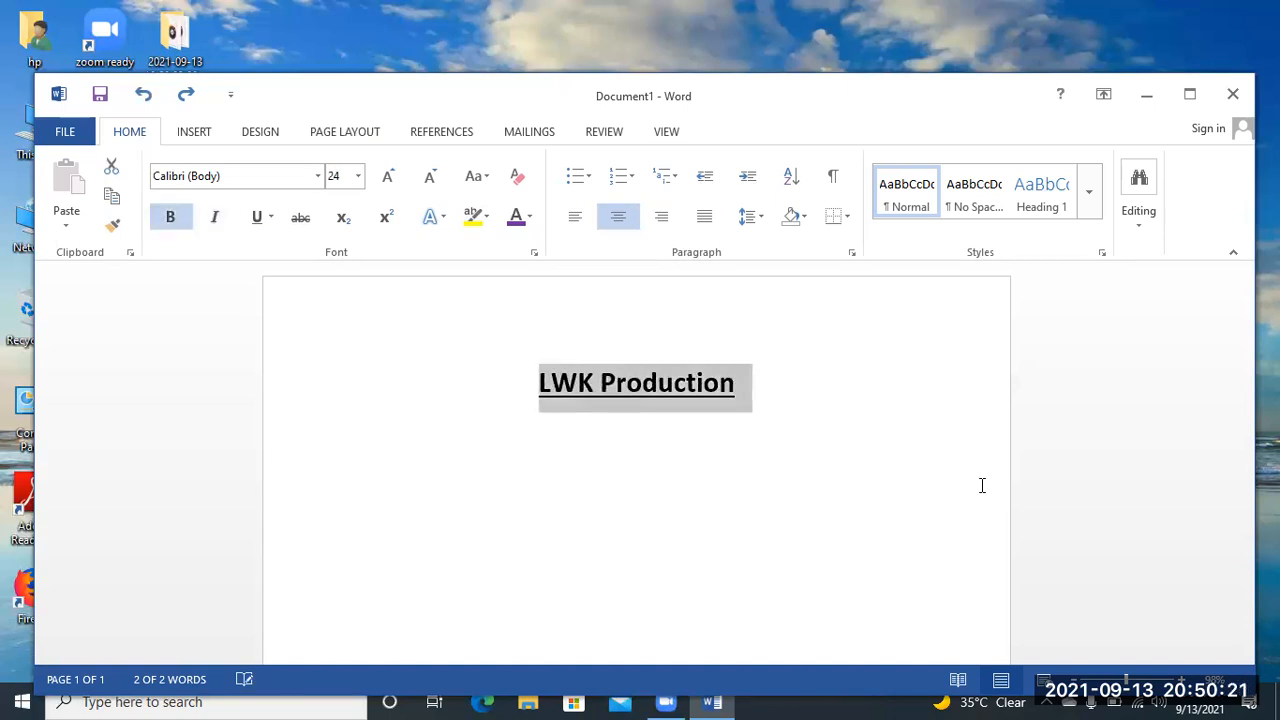
Step: Restore the title's strikethrough, red double underline and trailing 2 at normal text level, and align it right
{"action": "key", "text": "alt+h"}
{"action": "key", "text": "4"}
{"action": "key", "text": "ctrl+shift+equal"}
{"action": "key", "text": "ctrl+equal"}
{"action": "key", "text": "ctrl+equal"}
{"action": "key", "text": "ctrl+r"}
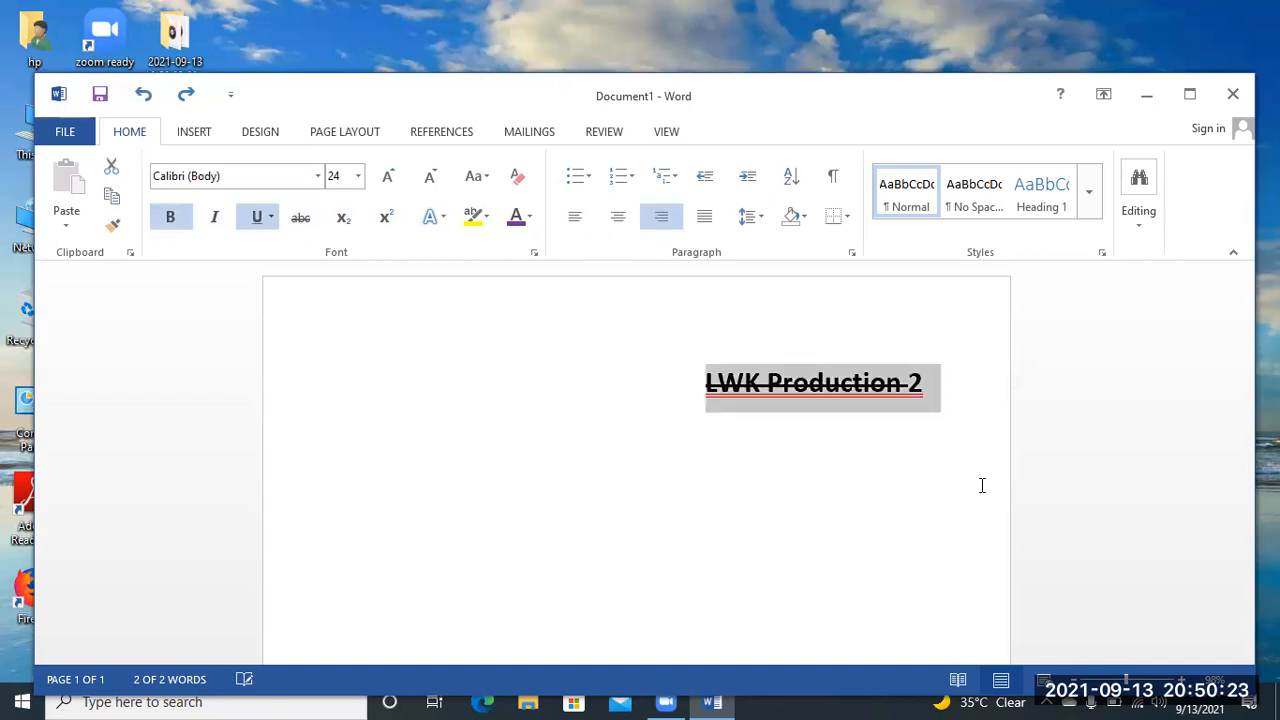
Step: Restore the title's yellow highlight, purple font colour and text effect
{"action": "key", "text": "alt+h"}
{"action": "key", "text": "i"}
{"action": "key", "text": "alt+h"}
{"action": "key", "text": "f"}
{"action": "key", "text": "c"}
Step: Restore the first name in capitals on a new line below the title, in the title's bold, underlined purple style
{"action": "key", "text": "End"}
{"action": "key", "text": "Return"}
{"action": "type", "text": "WAQUAS"}
{"action": "key", "text": "Left"}
{"action": "key", "text": "Left"}
{"action": "key", "text": "Left"}
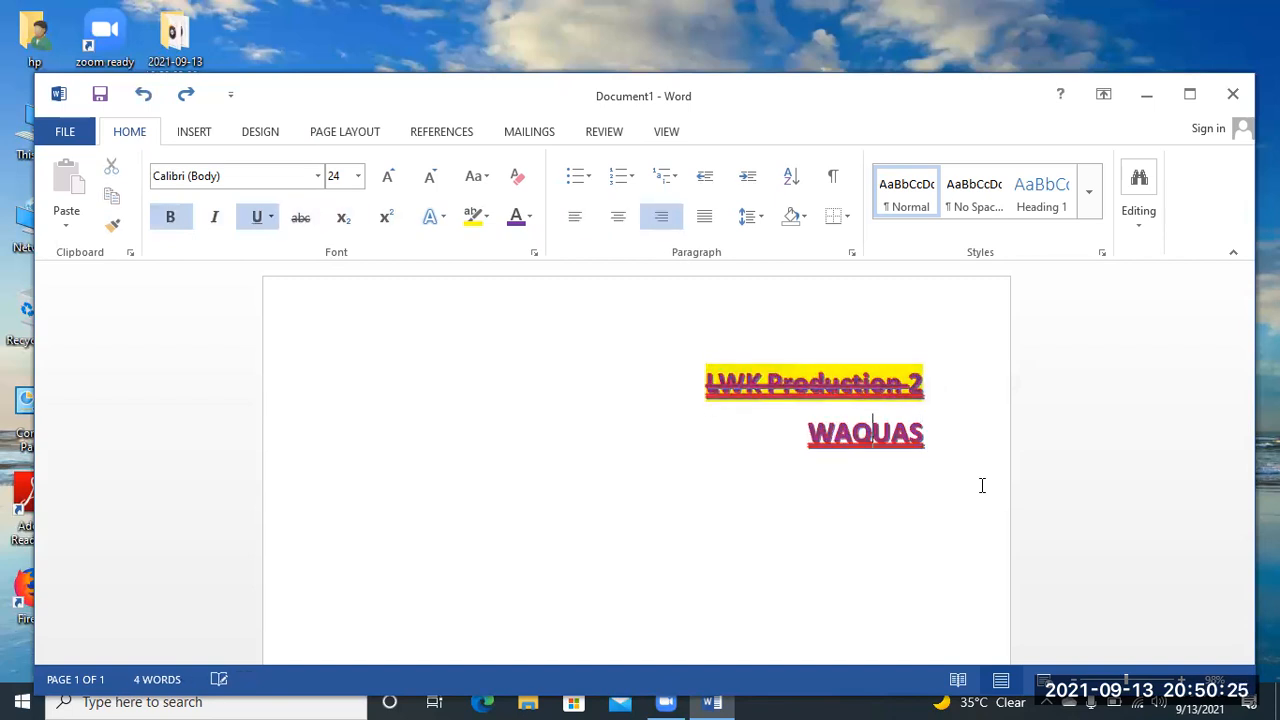
Step: Restore two plain lines below, WA and the first name in mixed case, and align the last one right
{"action": "key", "text": "End"}
{"action": "key", "text": "Return"}
{"action": "type", "text": "WA"}
{"action": "key", "text": "Return"}
{"action": "key", "text": "ctrl+l"}
{"action": "type", "text": "Waquas"}
{"action": "key", "text": "shift+Home"}
{"action": "key", "text": "ctrl+j"}
{"action": "key", "text": "ctrl+r"}
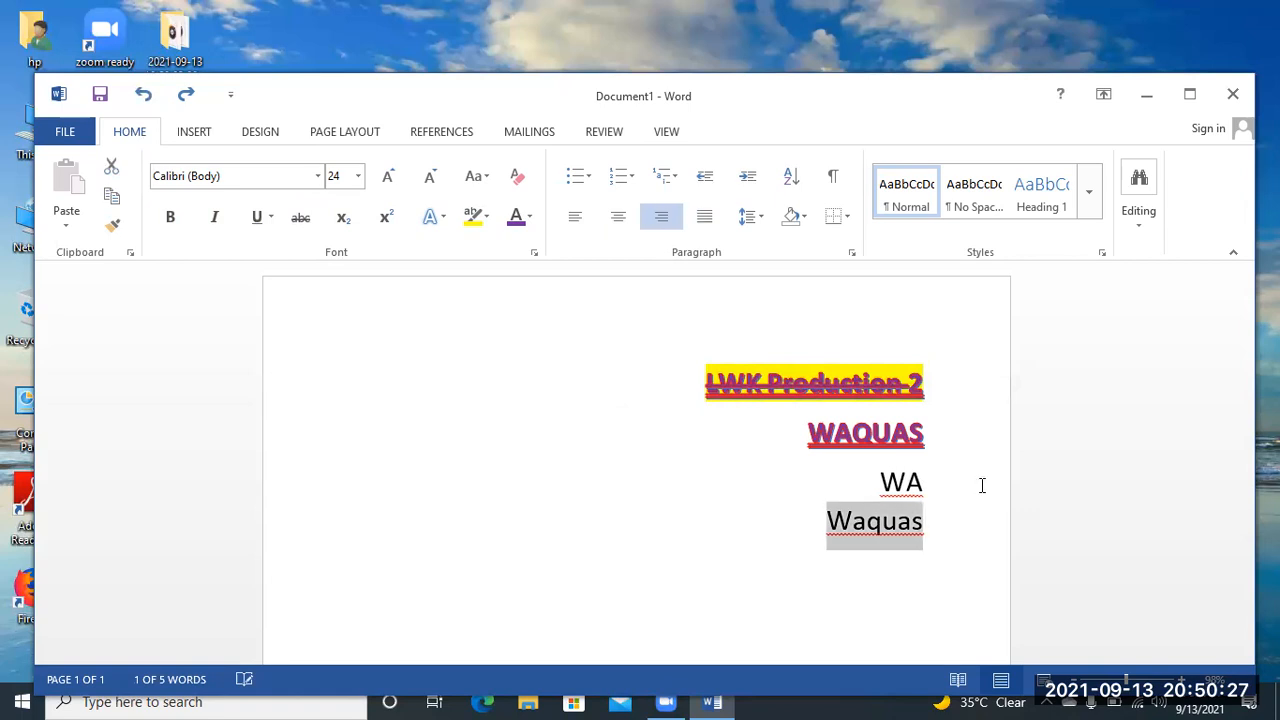
Step: Clear the character formatting from the word LWK in the title and deselect it
{"action": "key", "text": "ctrl+Home"}
{"action": "key", "text": "ctrl+shift+Right"}
{"action": "key", "text": "ctrl+space"}
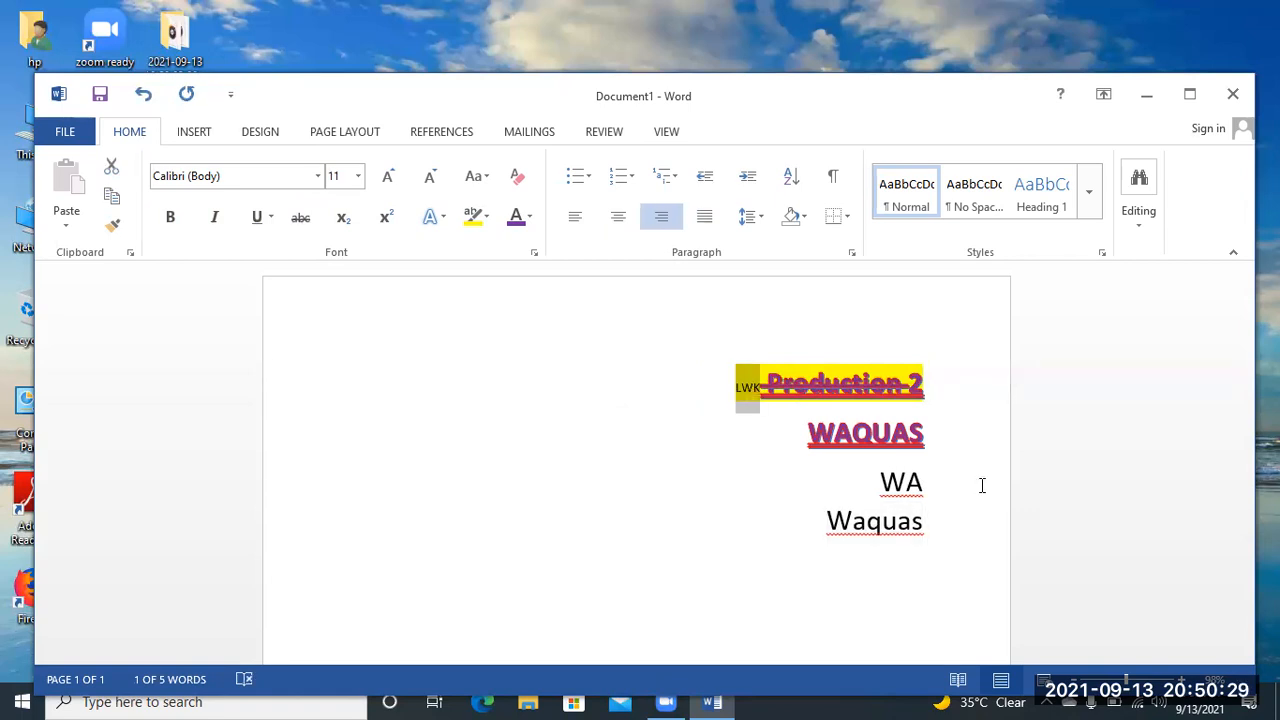
{"action": "left_click", "coordinate": [800, 449]}
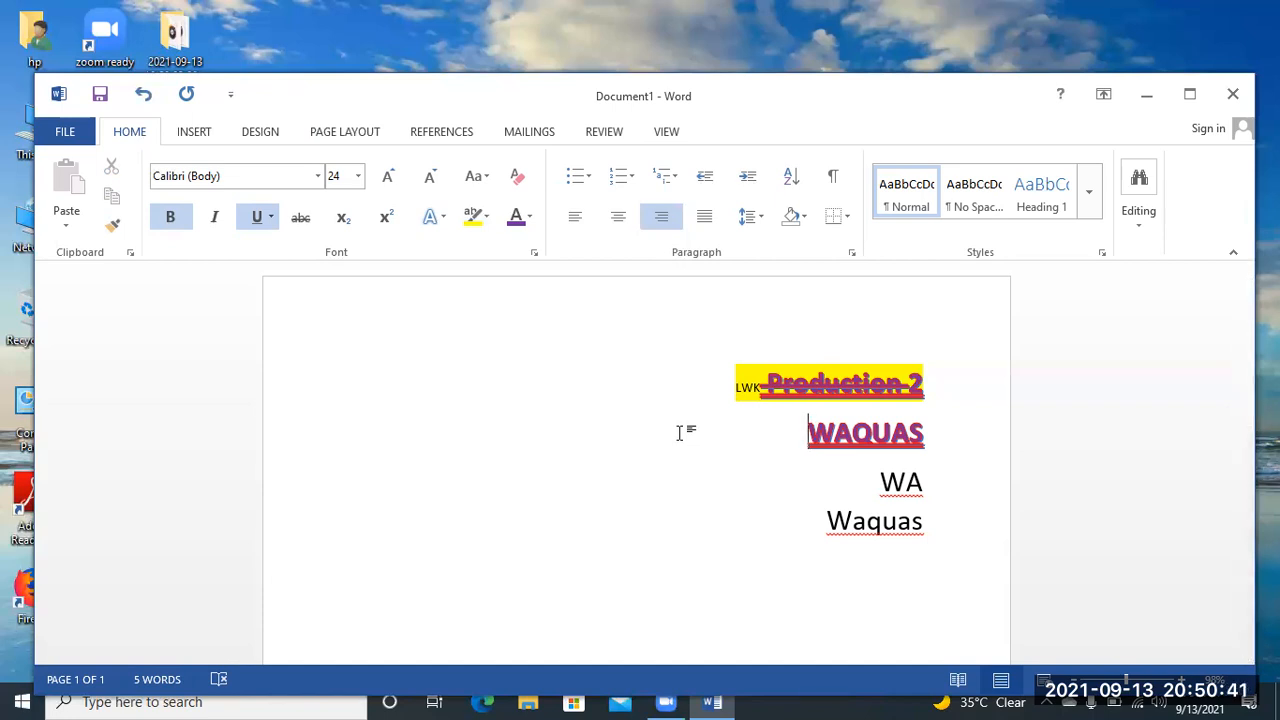
Step: Save the document to the Desktop with the first name as its file name, check for it there and return to Word
{"action": "key", "text": "ctrl+s"}
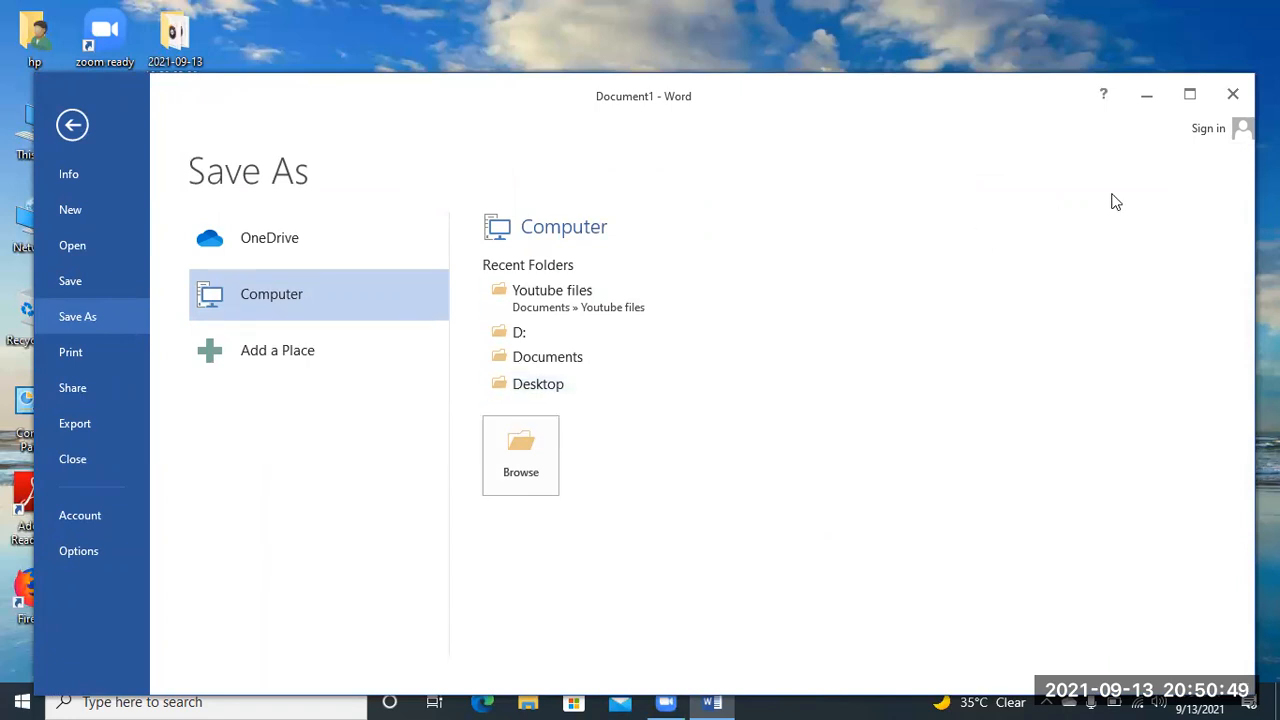
{"action": "left_click", "coordinate": [1146, 96]}
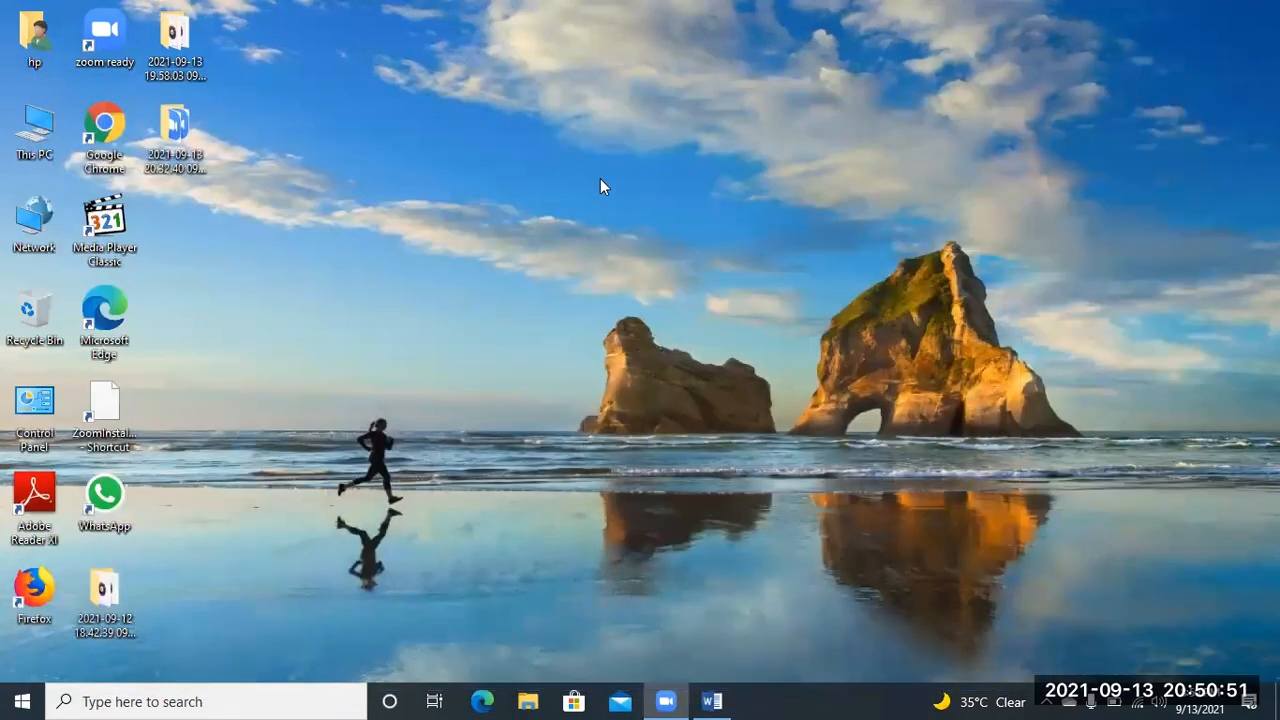
{"action": "left_click", "coordinate": [712, 701]}
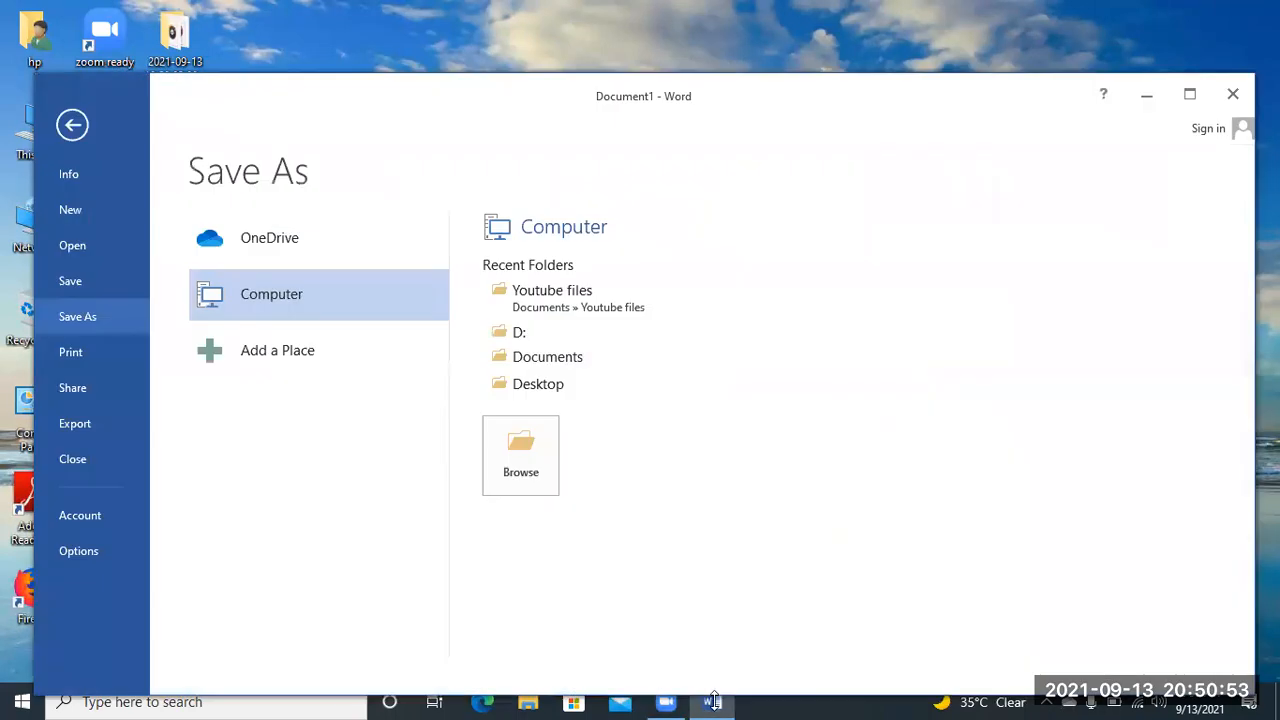
{"action": "left_click", "coordinate": [514, 392]}
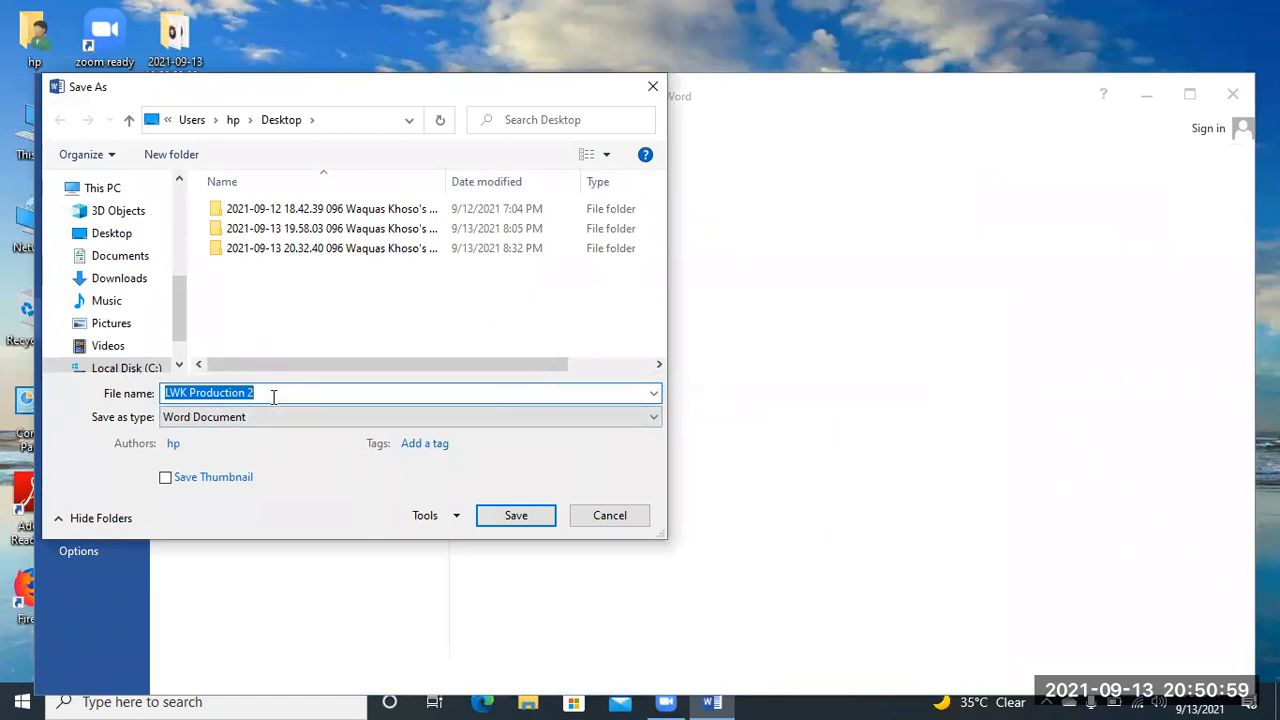
{"action": "key", "text": "BackSpace"}
{"action": "type", "text": "Waquas"}
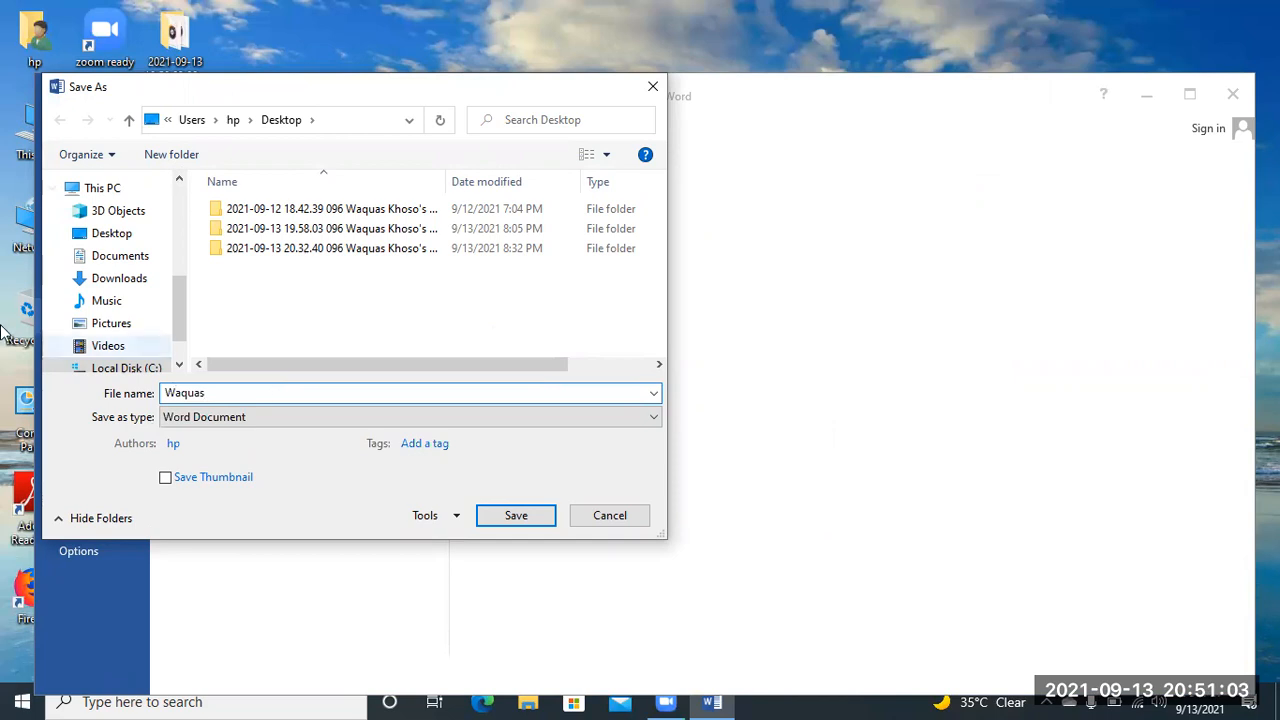
{"action": "left_click", "coordinate": [513, 515]}
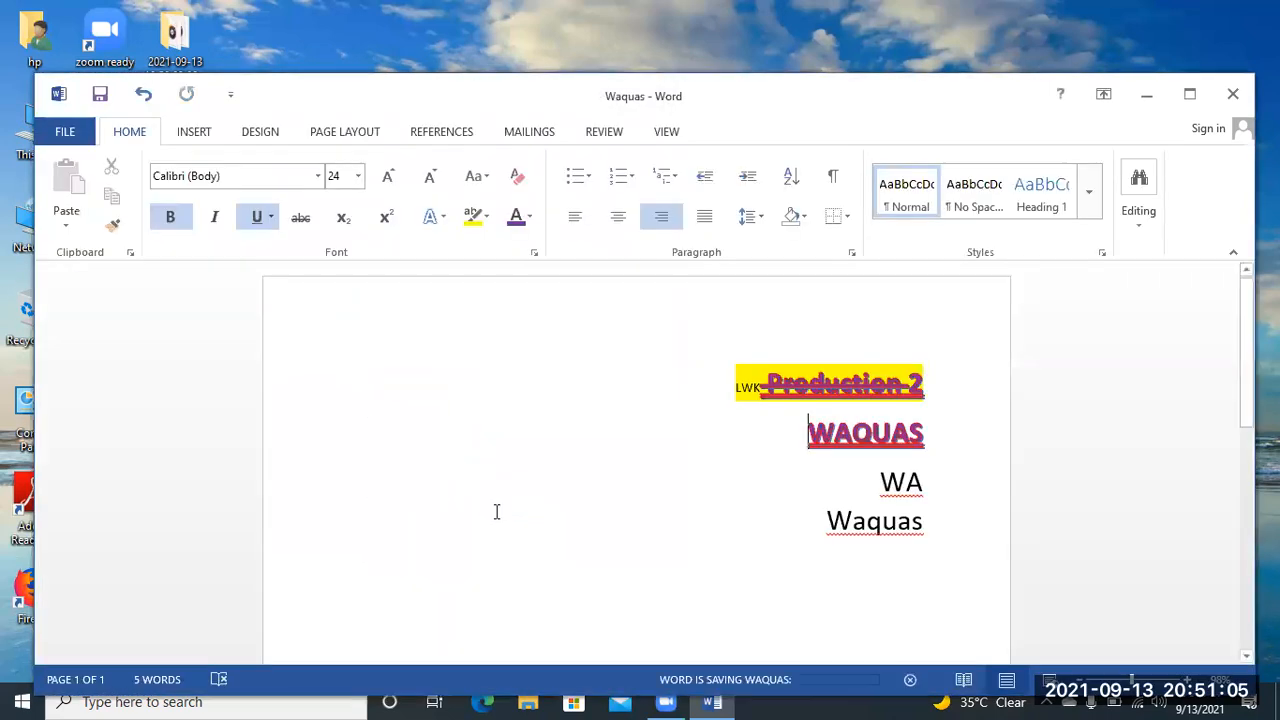
{"action": "left_click", "coordinate": [1146, 95]}
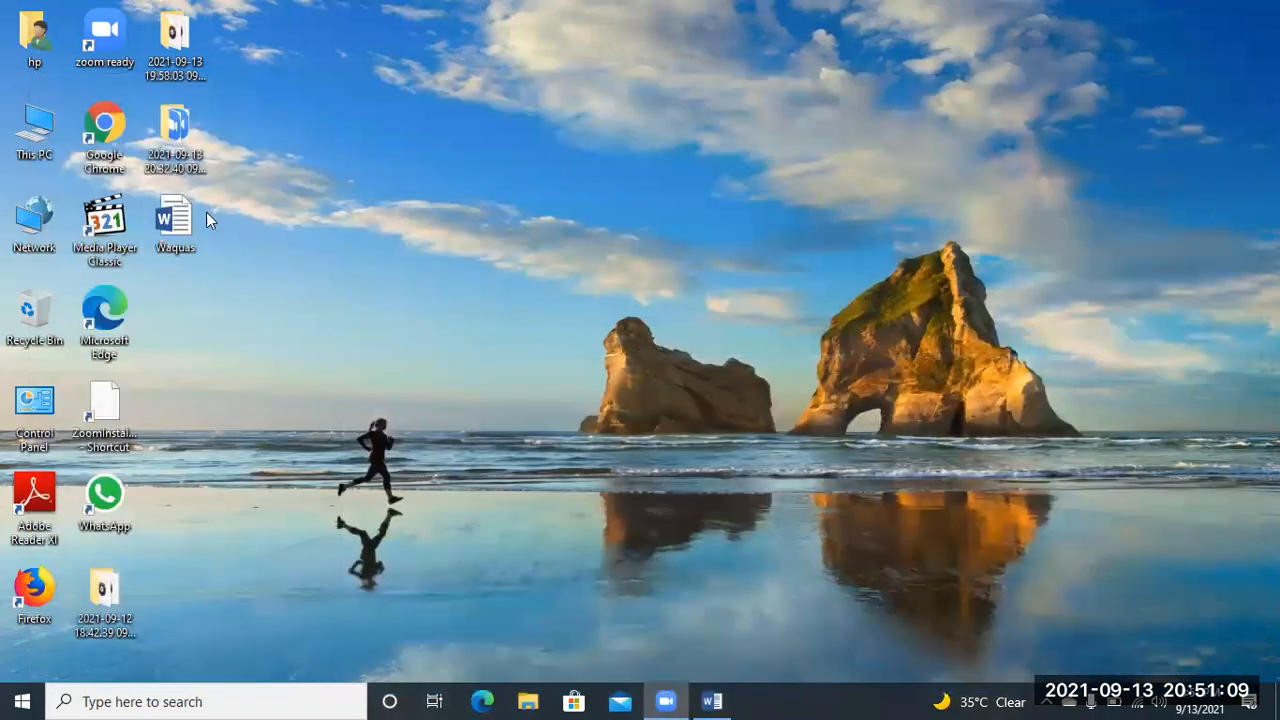
{"action": "left_click", "coordinate": [712, 701]}
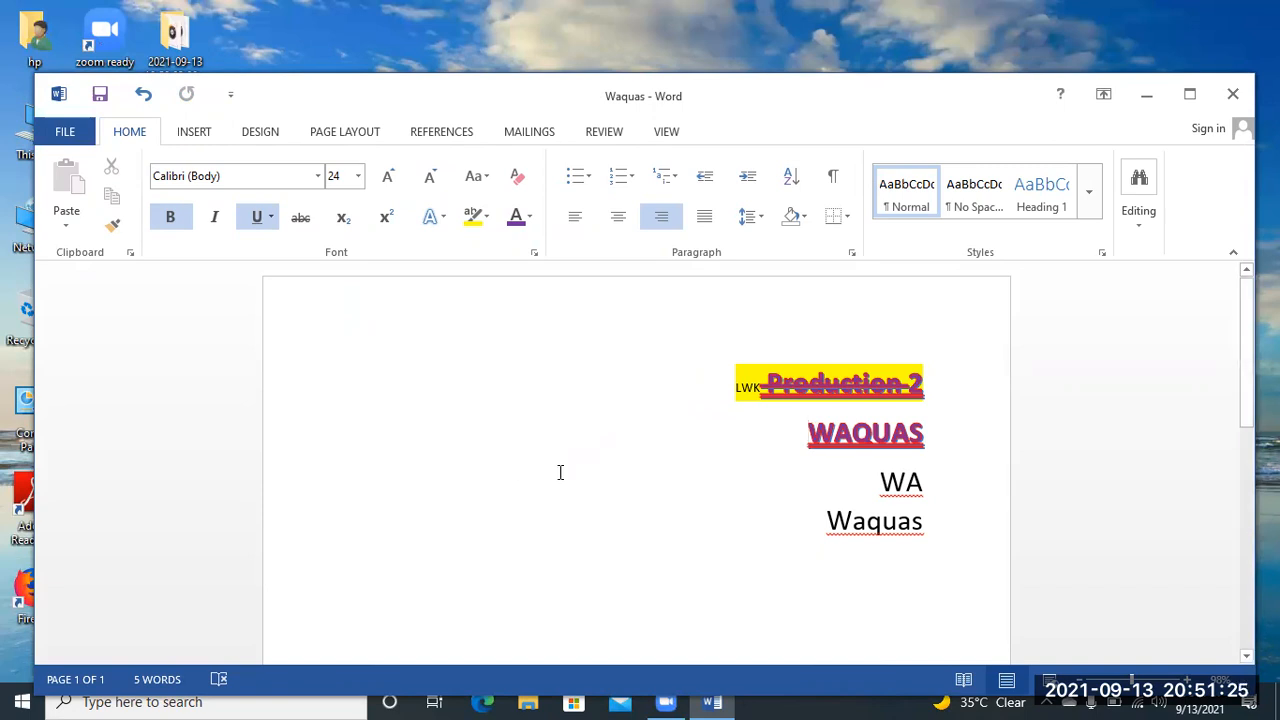
Step: Open the recent document admin law from Youtube files, view its first page, then minimize and restore its window
{"action": "key", "text": "ctrl+o"}
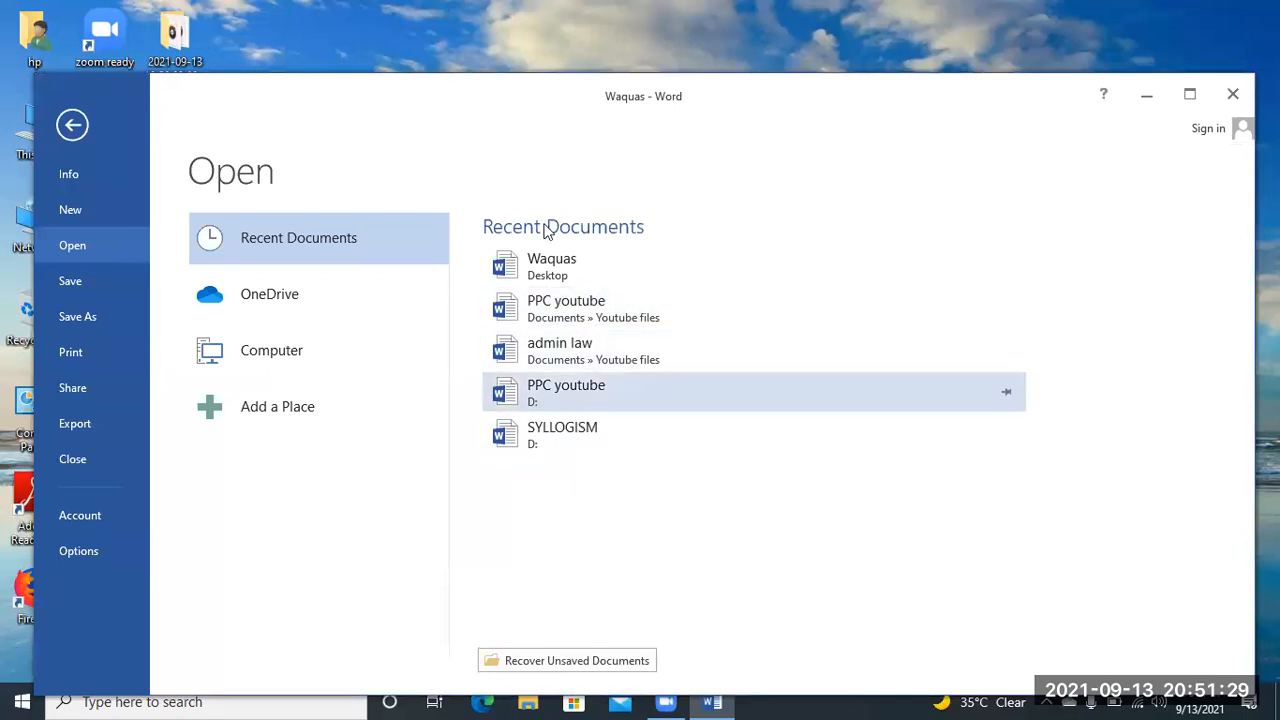
{"action": "left_click", "coordinate": [567, 358]}
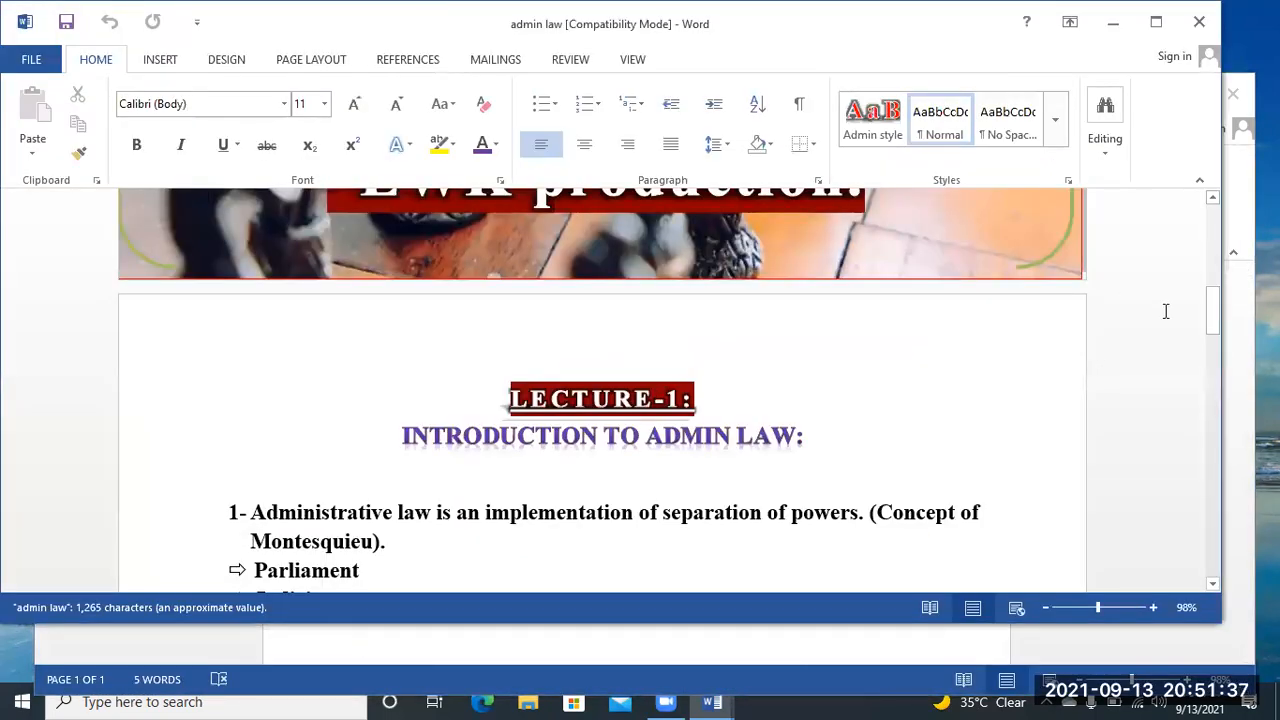
{"action": "left_click_drag", "start_coordinate": [1213, 300], "coordinate": [1213, 220]}
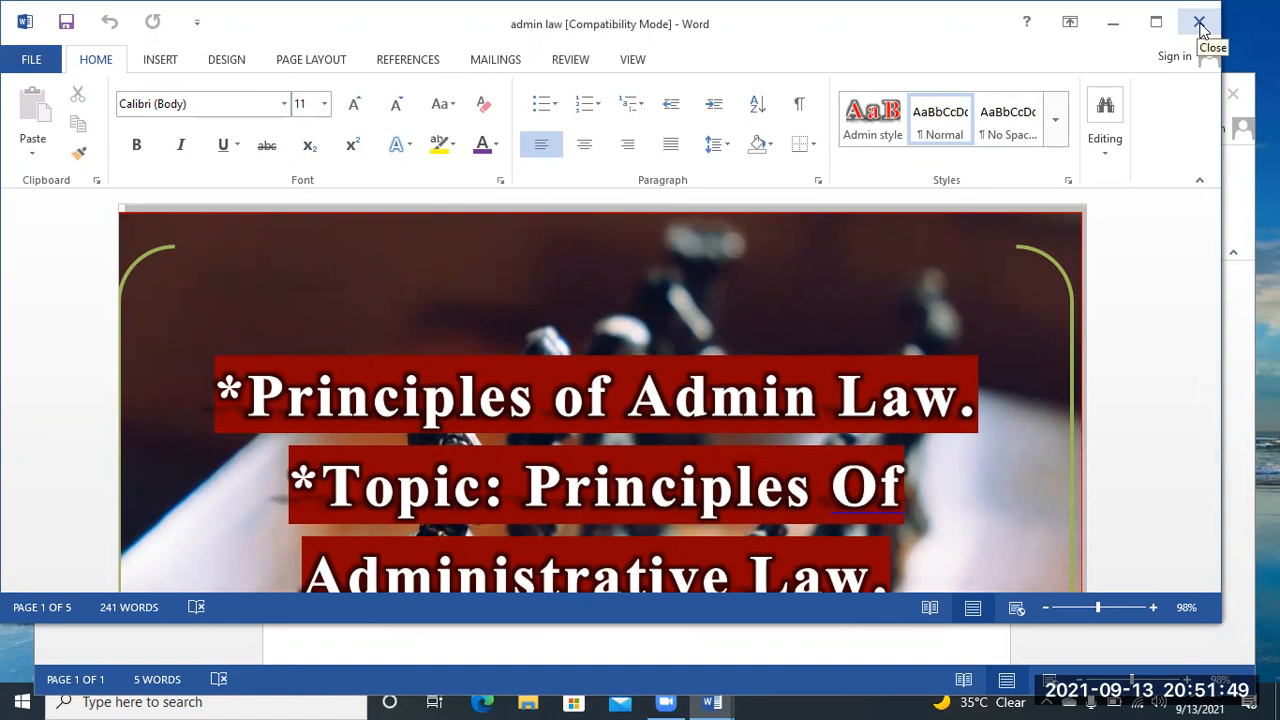
{"action": "left_click", "coordinate": [1117, 28]}
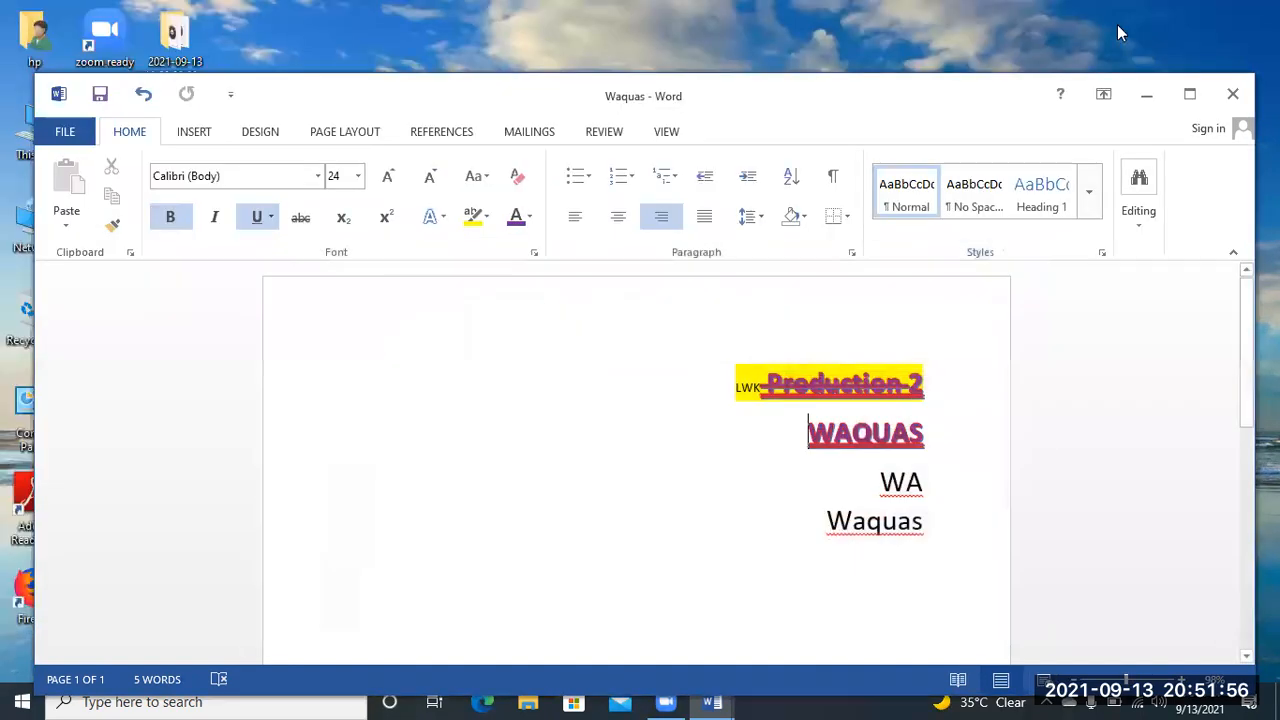
{"action": "left_click", "coordinate": [710, 700]}
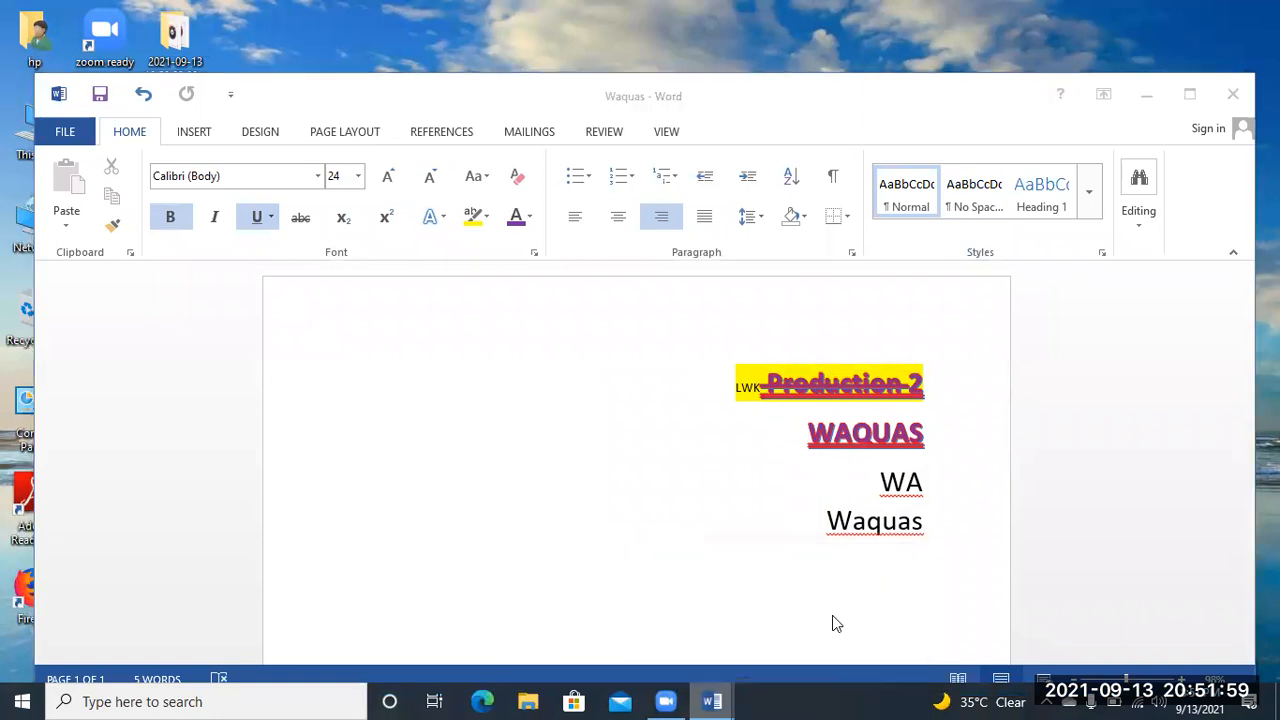
{"action": "left_click", "coordinate": [832, 616]}
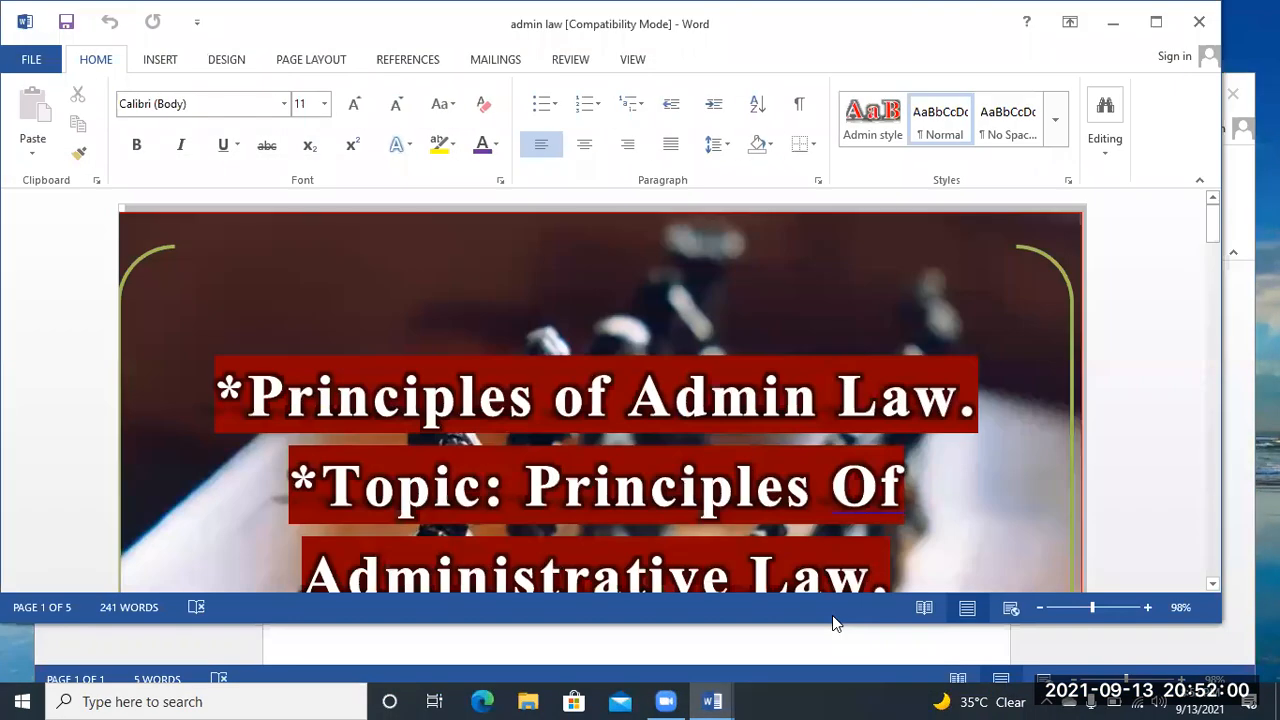
Step: Close the admin law document and the newly saved document
{"action": "left_click", "coordinate": [1157, 30]}
{"action": "left_click", "coordinate": [1214, 14]}
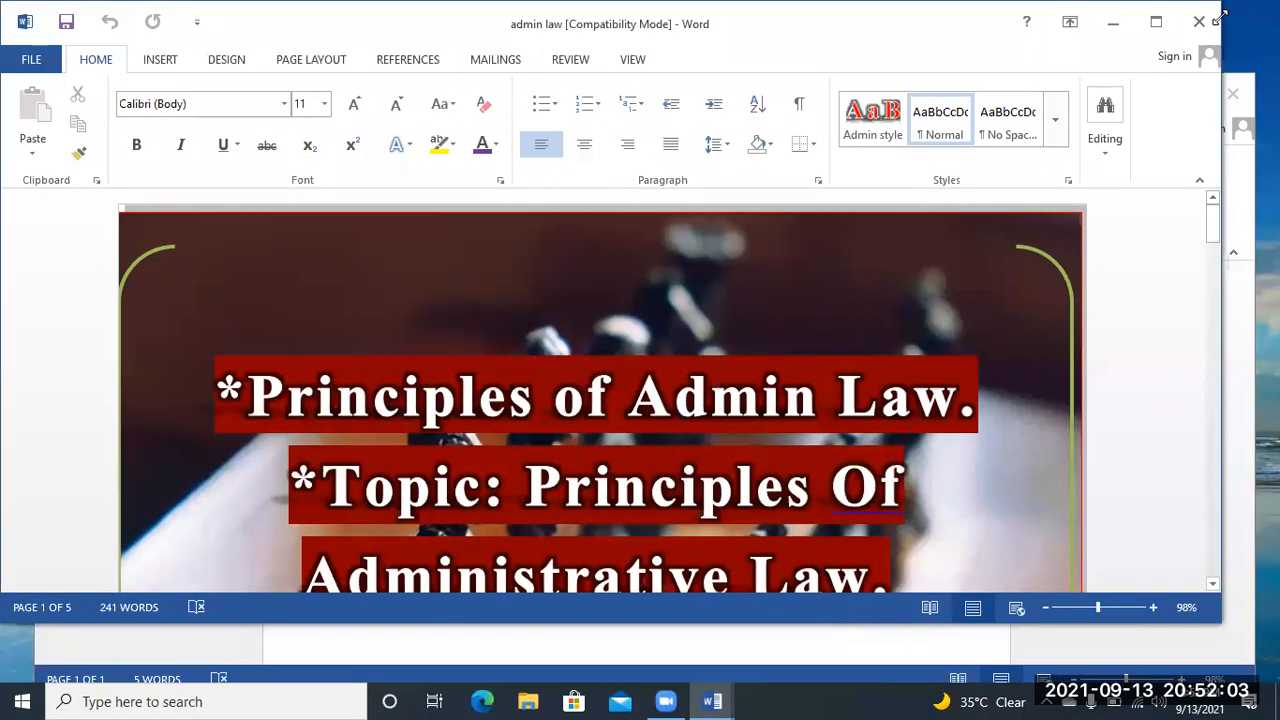
{"action": "left_click", "coordinate": [1199, 27]}
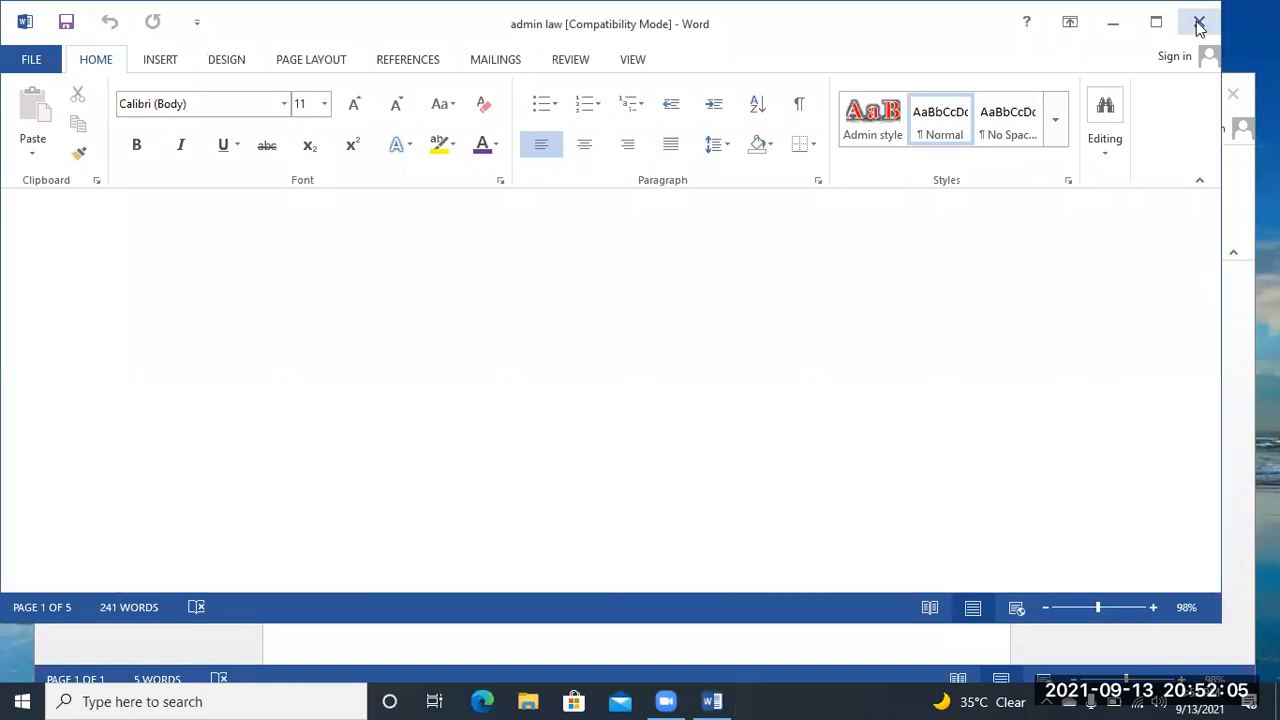
{"action": "left_click", "coordinate": [1247, 94]}
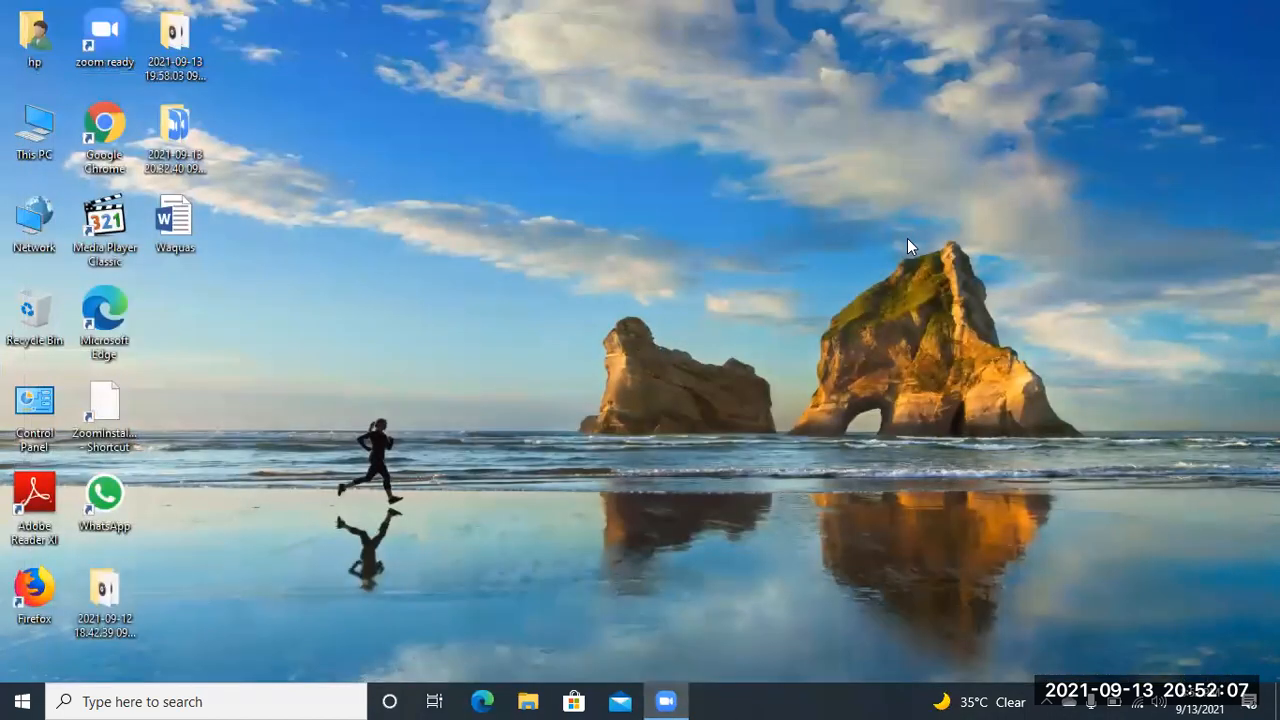